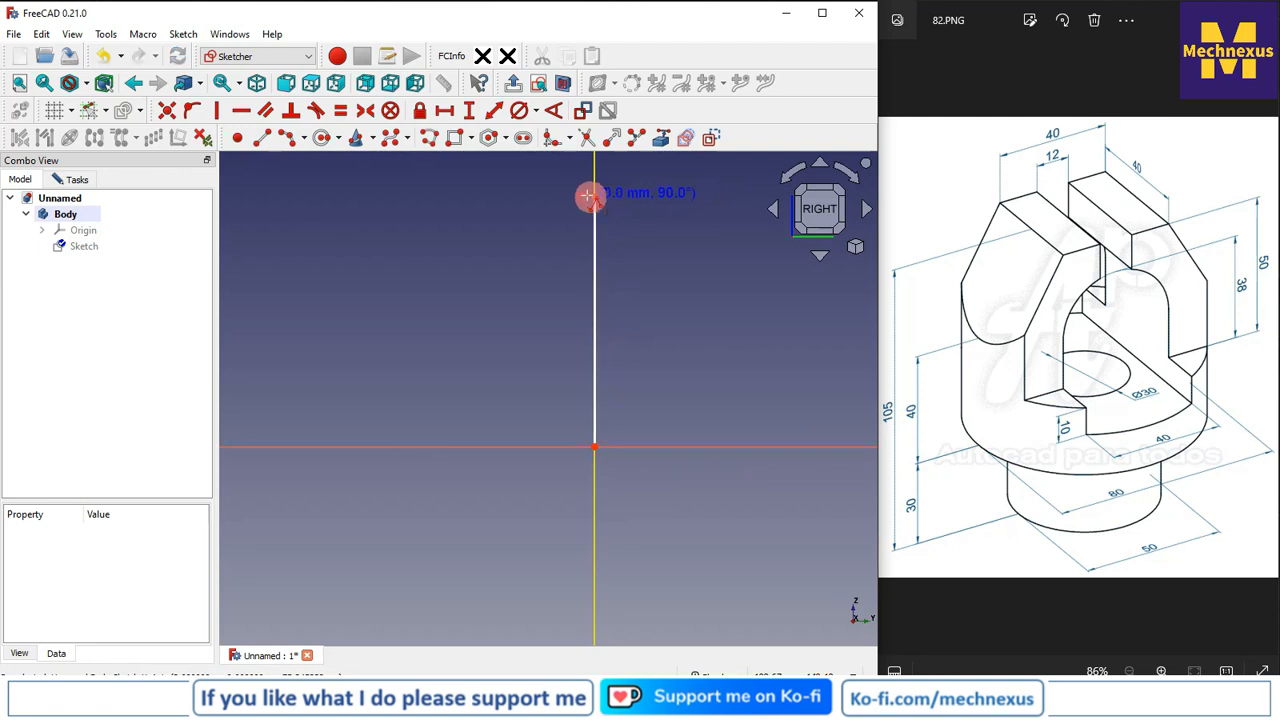
- Complete the closed stepped half-profile beside the vertical axis down to the origin, with a lower neck about 12 mm wide and 21 mm high
{"action": "left_click", "coordinate": [512, 196]}
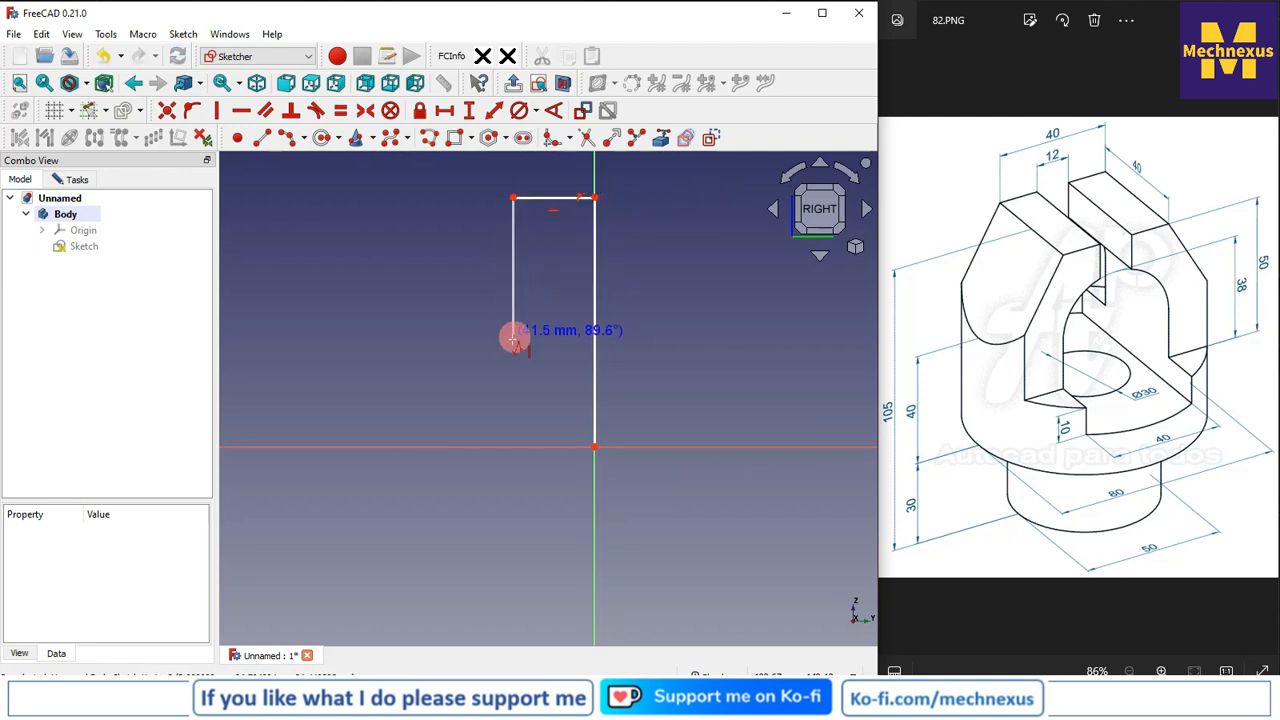
{"action": "left_click", "coordinate": [512, 374]}
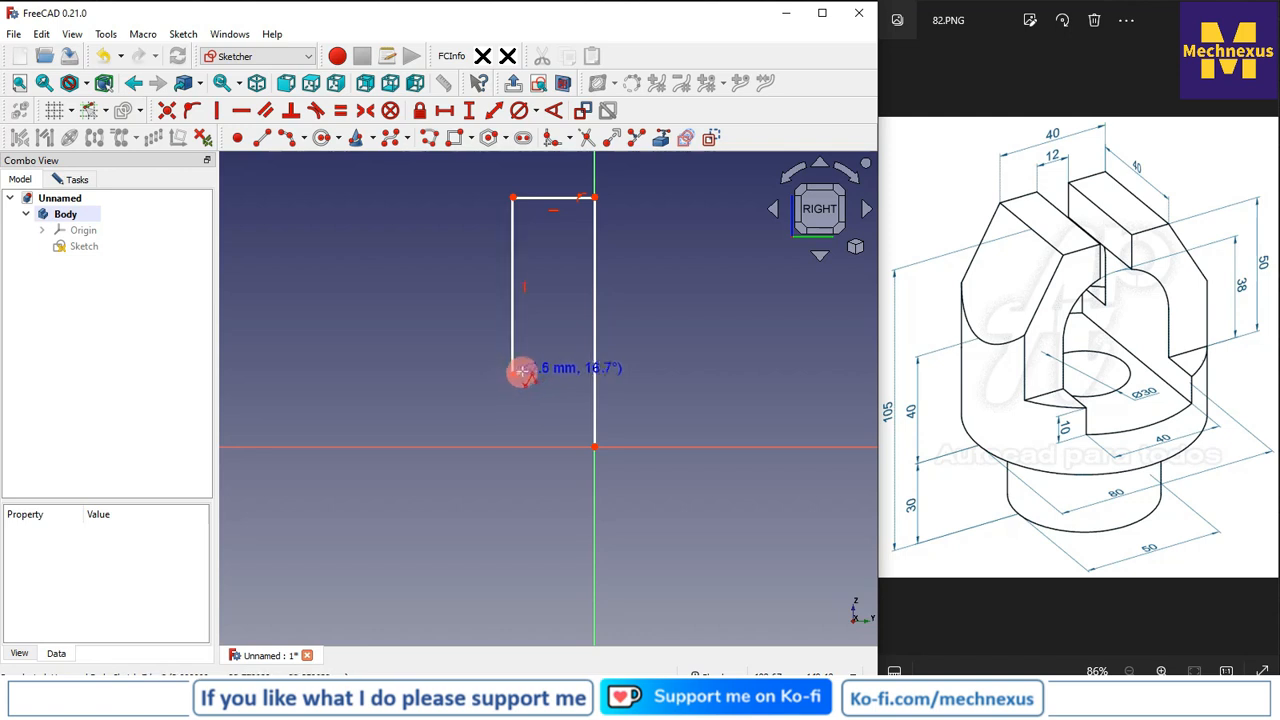
{"action": "left_click", "coordinate": [554, 376]}
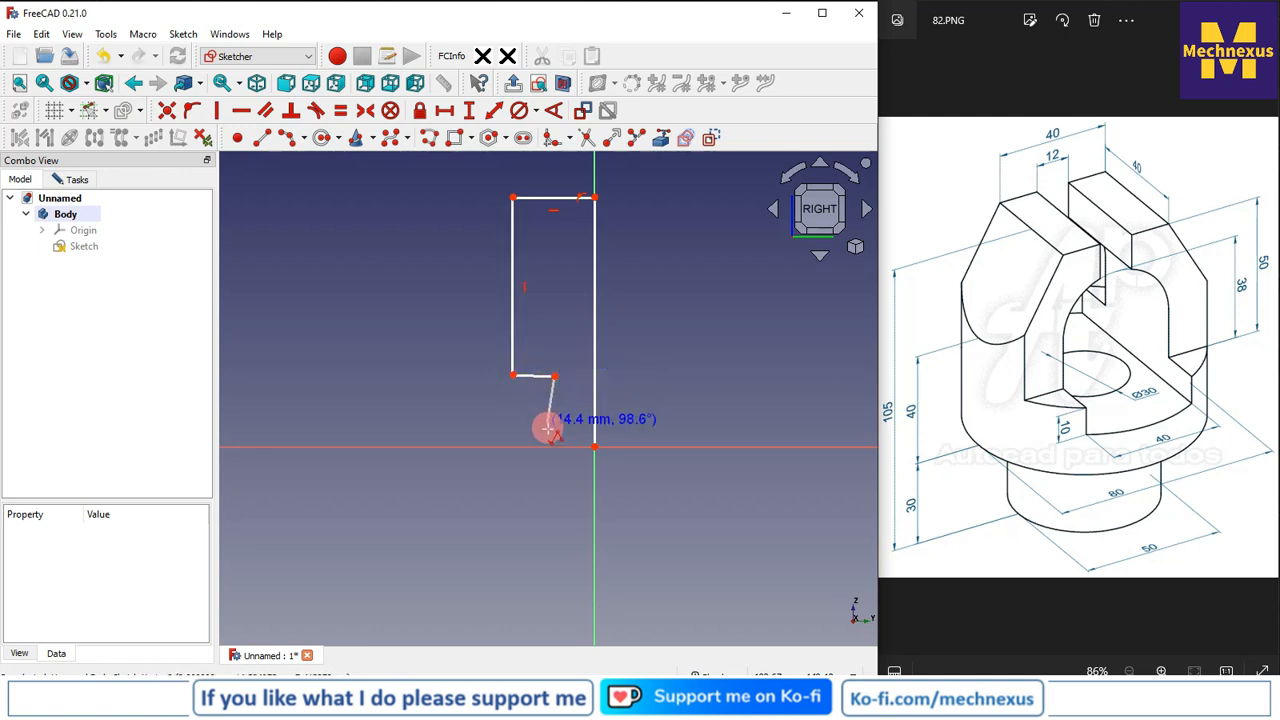
{"action": "left_click", "coordinate": [555, 447]}
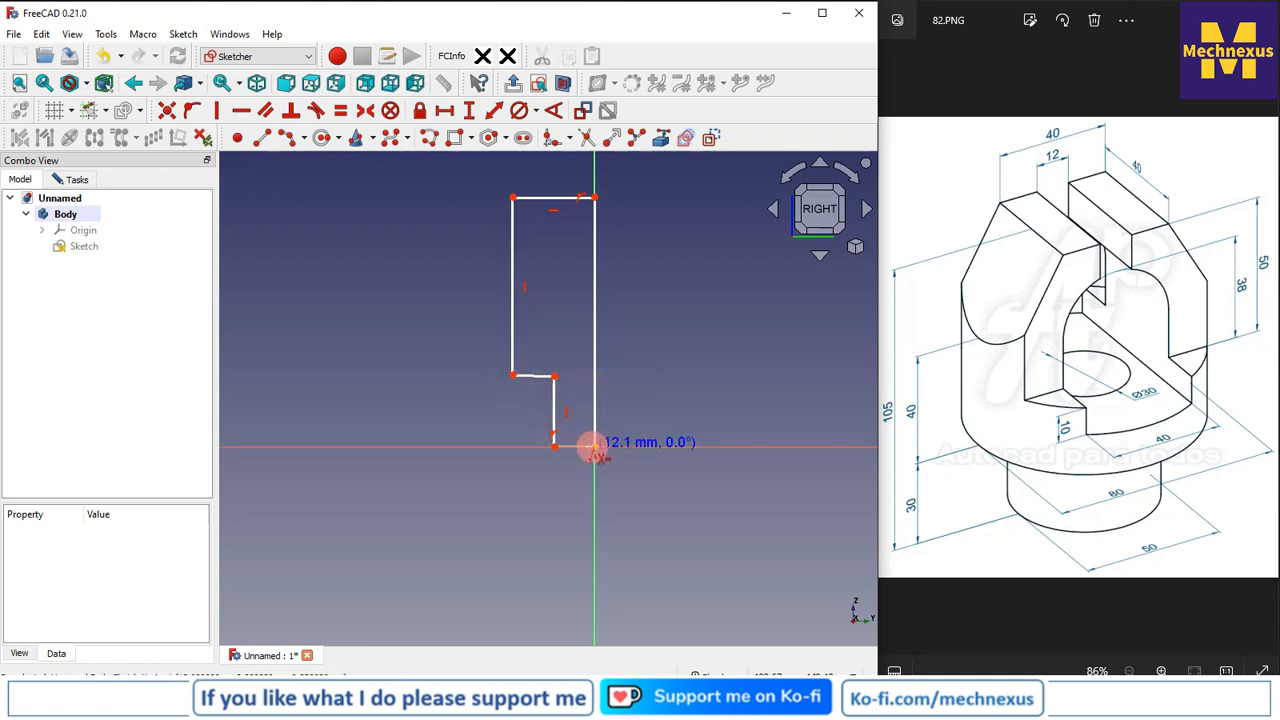
{"action": "left_click", "coordinate": [594, 446]}
{"action": "left_click", "coordinate": [694, 524]}
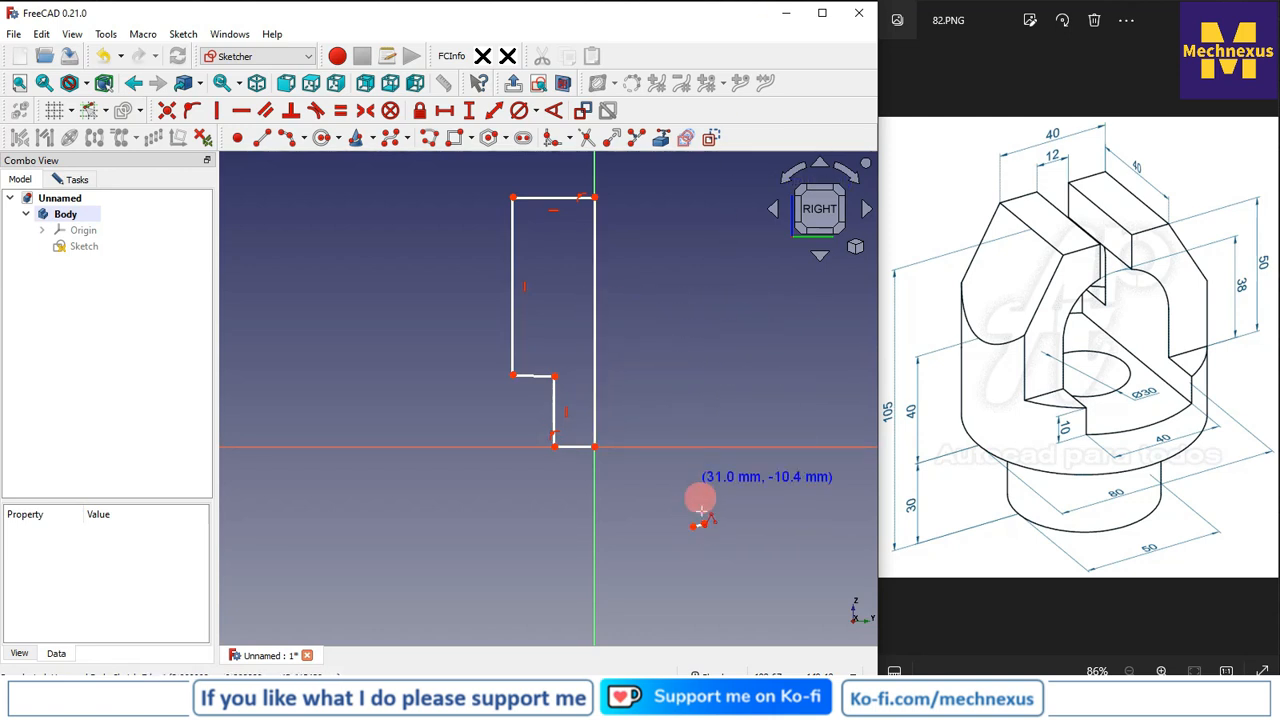
{"action": "left_click", "coordinate": [738, 552]}
{"action": "key", "text": "Escape"}
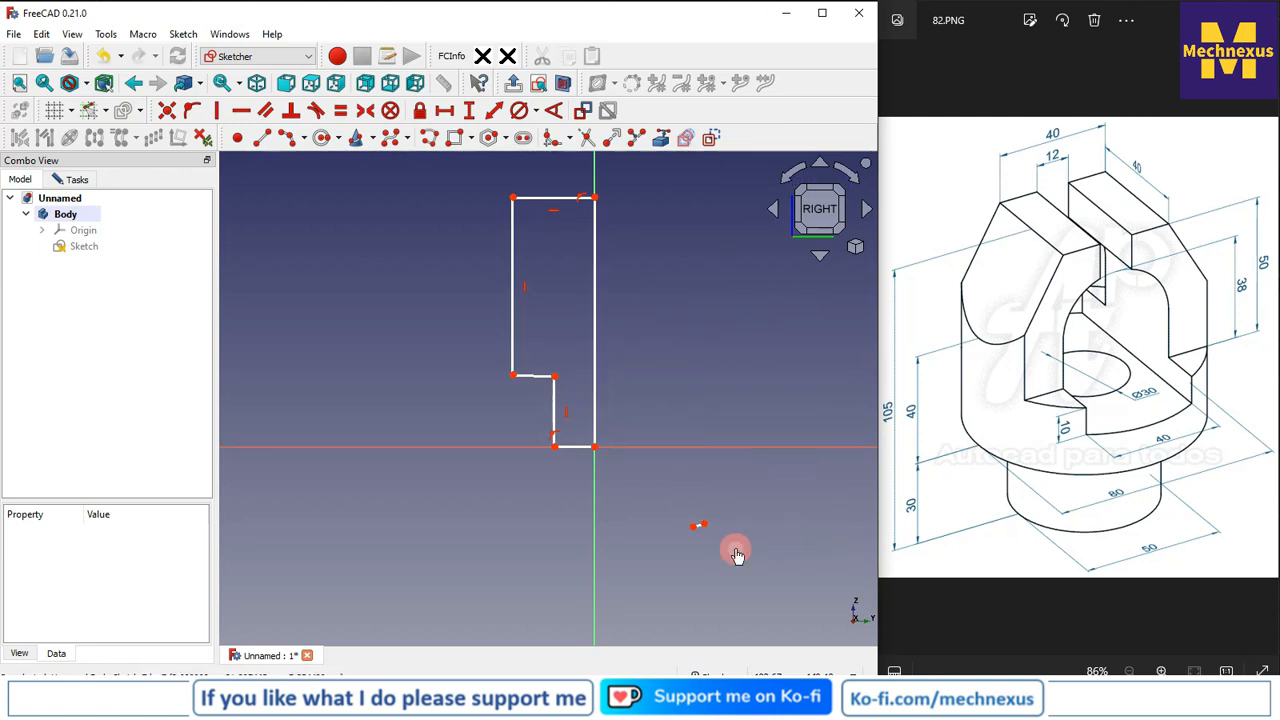
{"action": "left_click_drag", "start_coordinate": [737, 555], "coordinate": [666, 497]}
{"action": "key", "text": "Delete"}
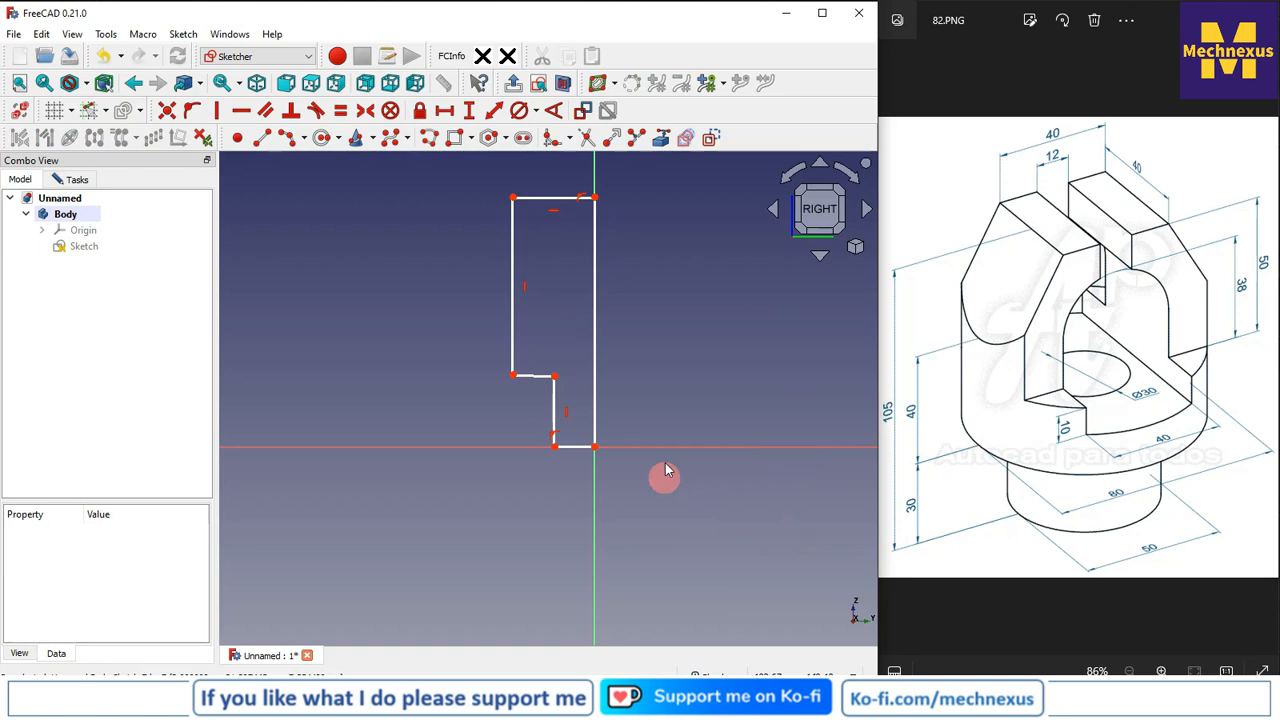
- Set the vertical length of the profile edge on the axis to 105 mm and place the dimension outside the profile
{"action": "left_click", "coordinate": [594, 345]}
{"action": "left_click", "coordinate": [469, 110]}
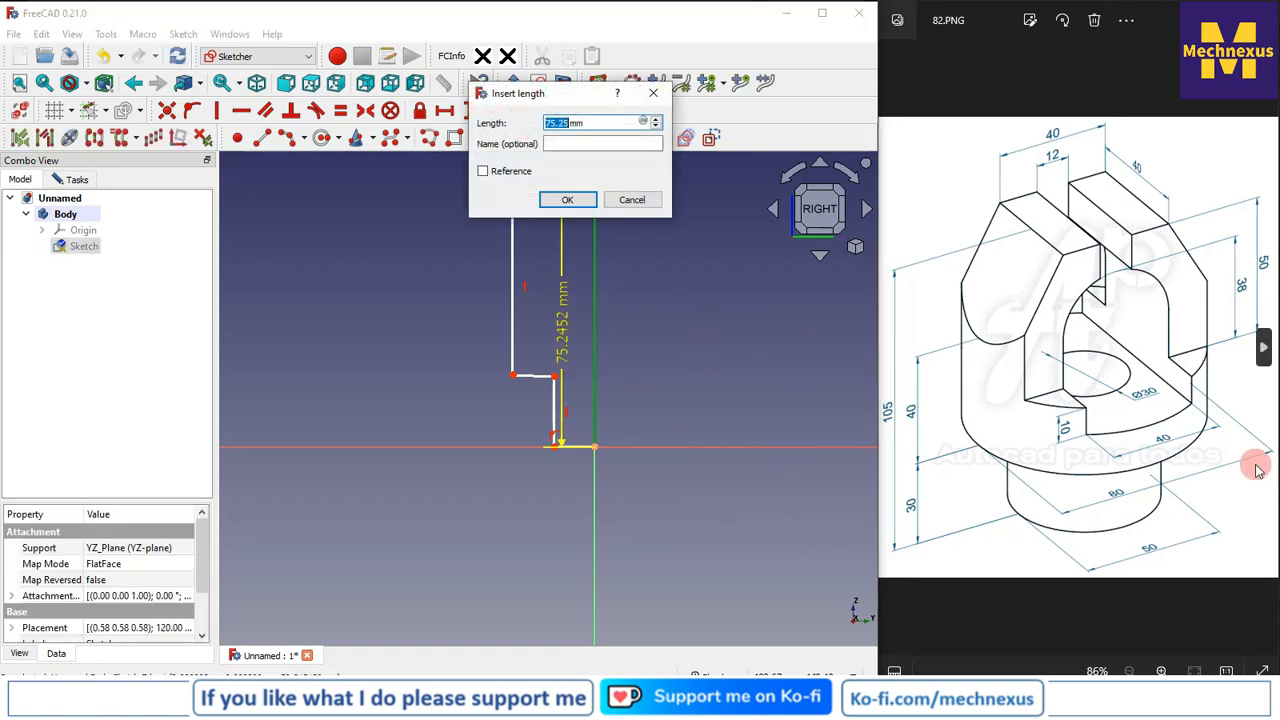
{"action": "type", "text": "10"}
{"action": "key", "text": "Return"}
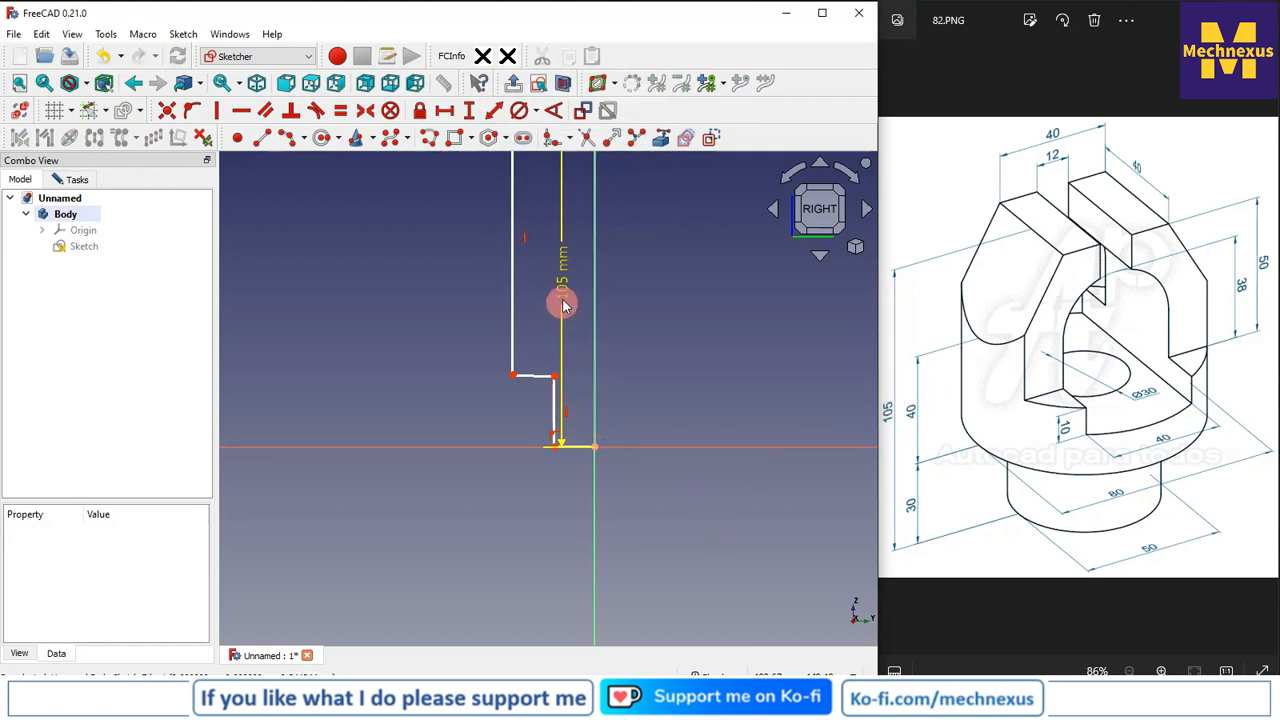
{"action": "left_click_drag", "start_coordinate": [573, 291], "coordinate": [686, 366]}
{"action": "scroll", "coordinate": [691, 614], "scroll_direction": "down", "scroll_amount": 2}
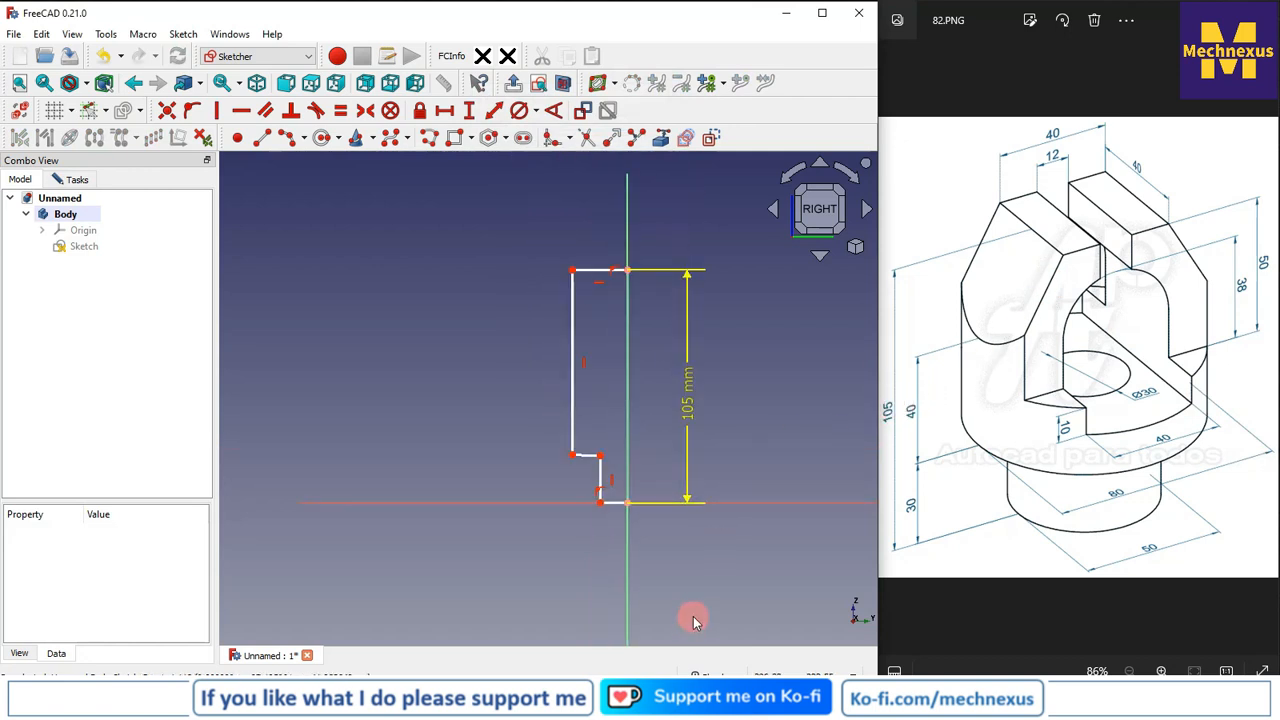
- Set the height of the profile's lower neck edge to 30 mm and constrain the slanted shoulder edge to horizontal
{"action": "scroll", "coordinate": [605, 462], "scroll_direction": "up", "scroll_amount": 3}
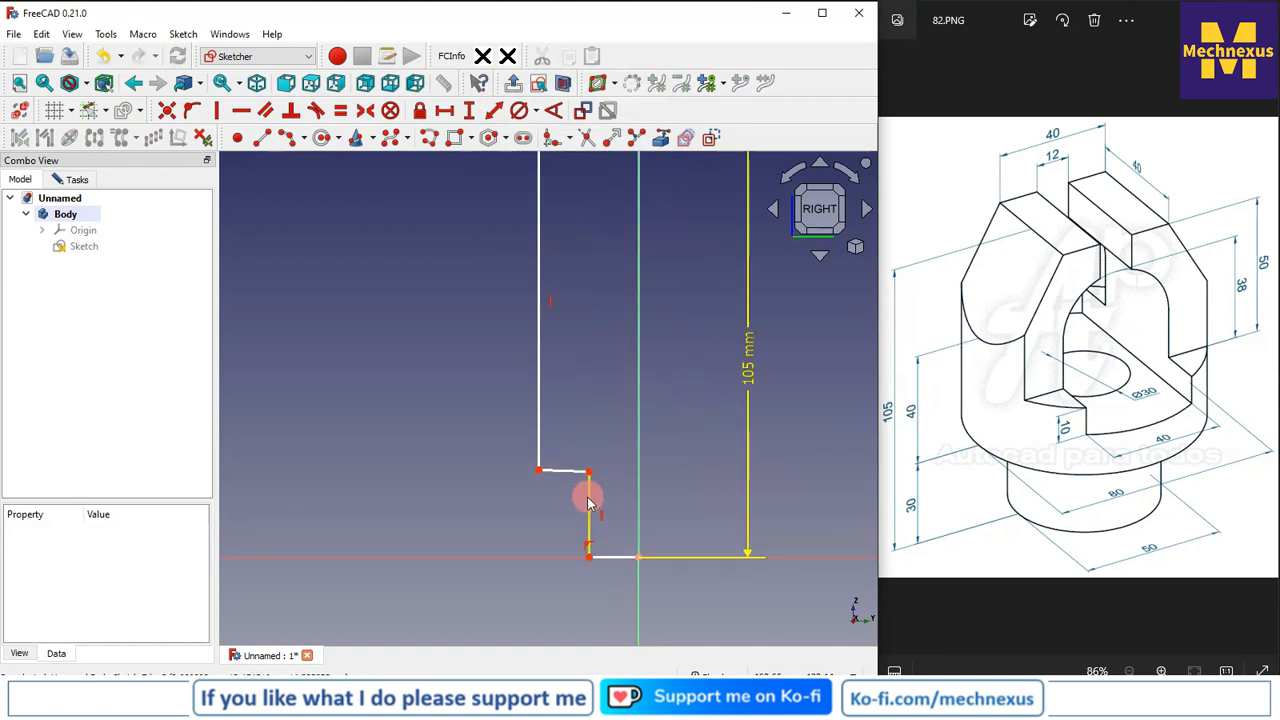
{"action": "left_click", "coordinate": [589, 503]}
{"action": "left_click", "coordinate": [468, 110]}
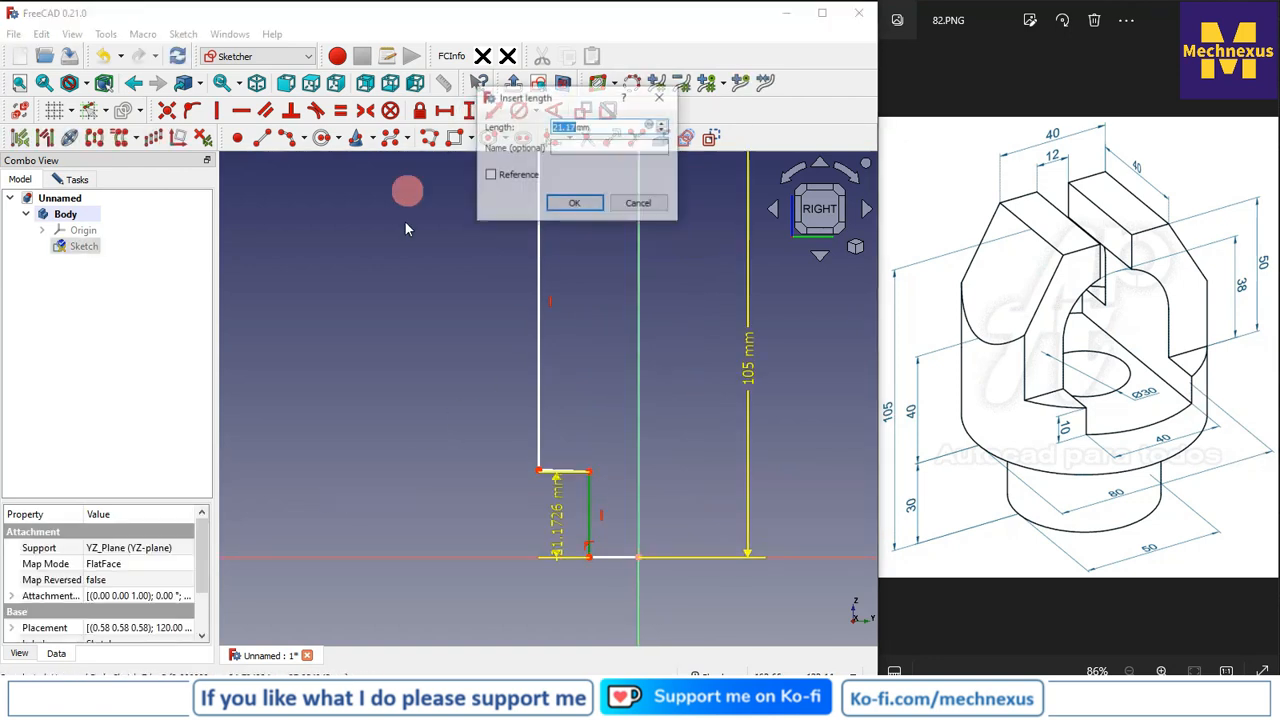
{"action": "type", "text": "30"}
{"action": "key", "text": "Return"}
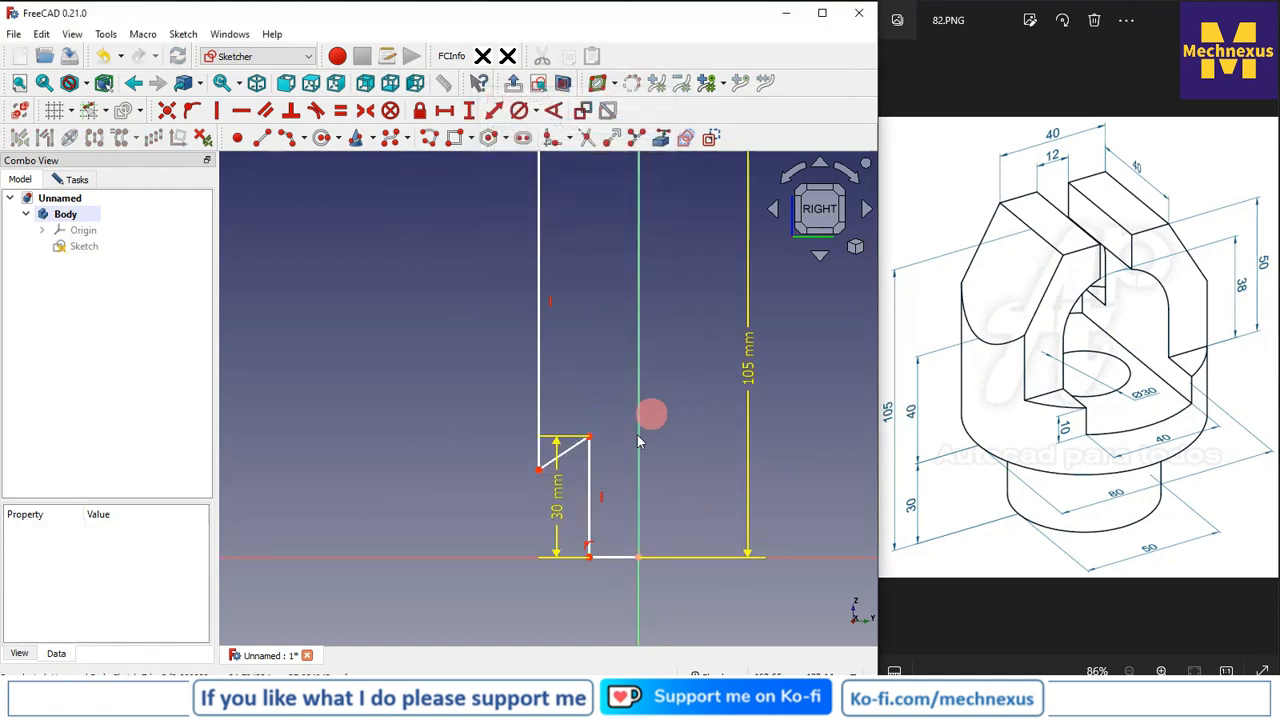
{"action": "left_click_drag", "start_coordinate": [551, 506], "coordinate": [430, 478]}
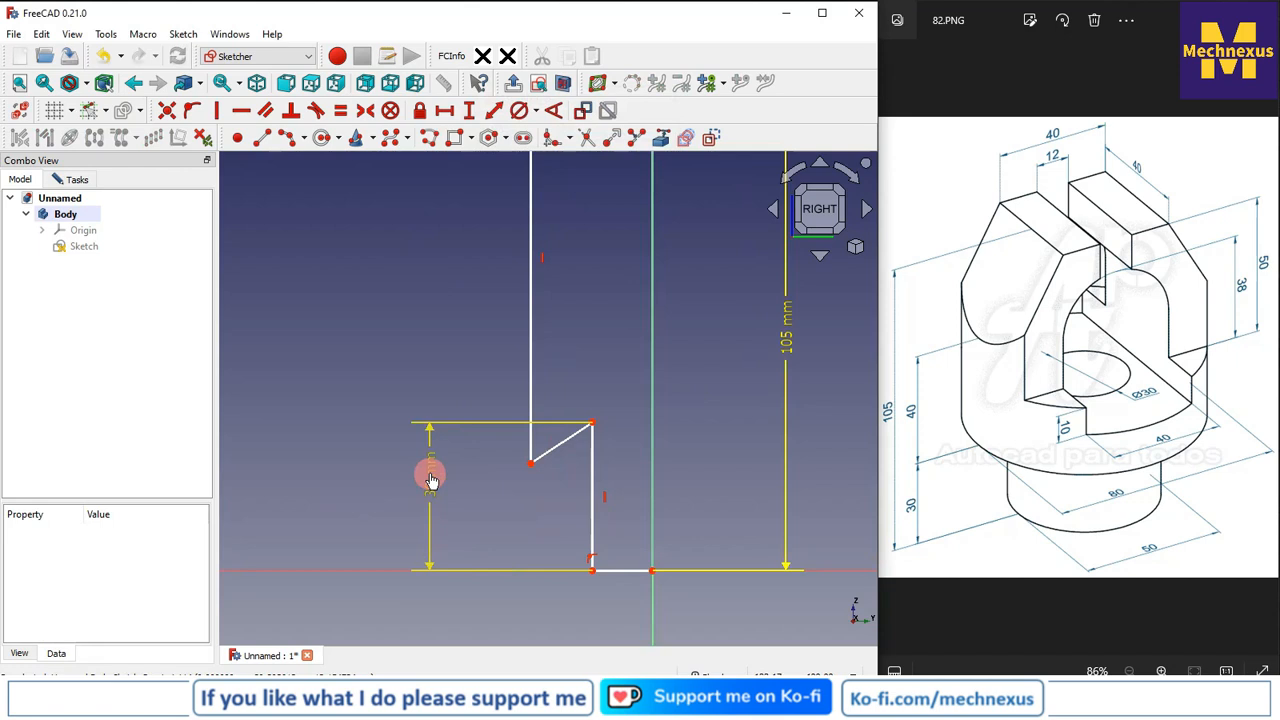
{"action": "left_click", "coordinate": [550, 448]}
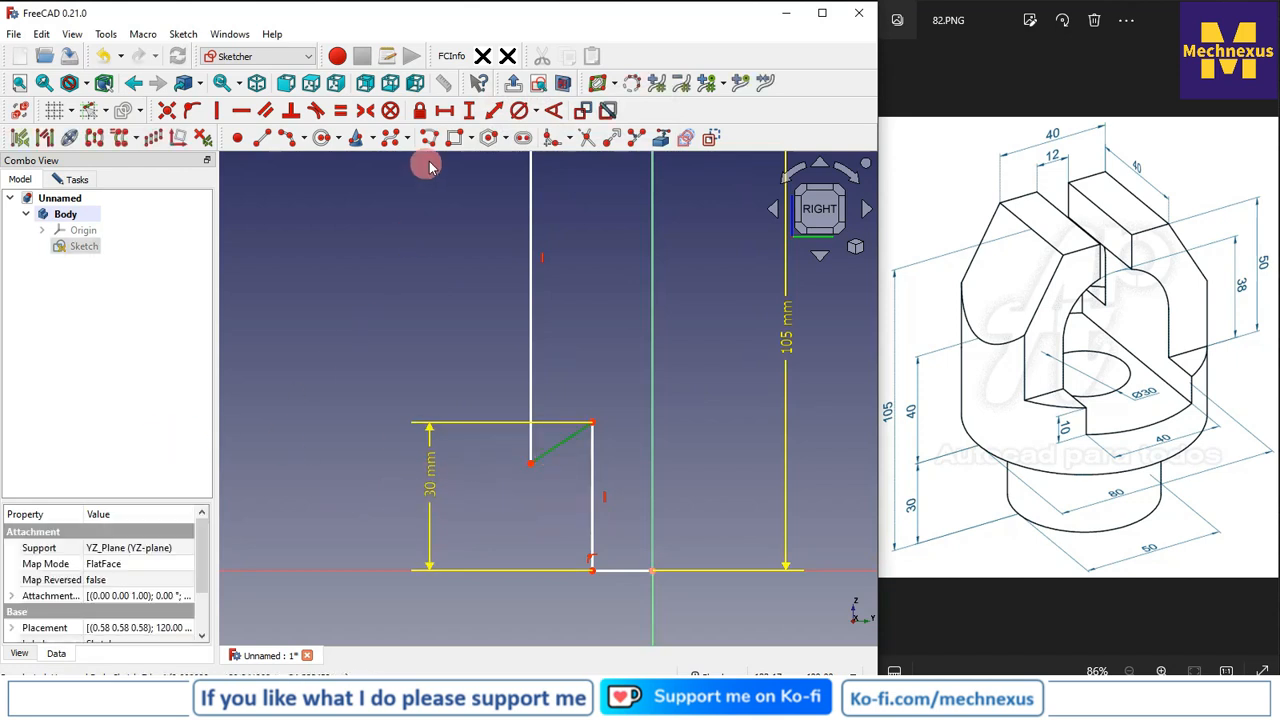
{"action": "left_click", "coordinate": [241, 110]}
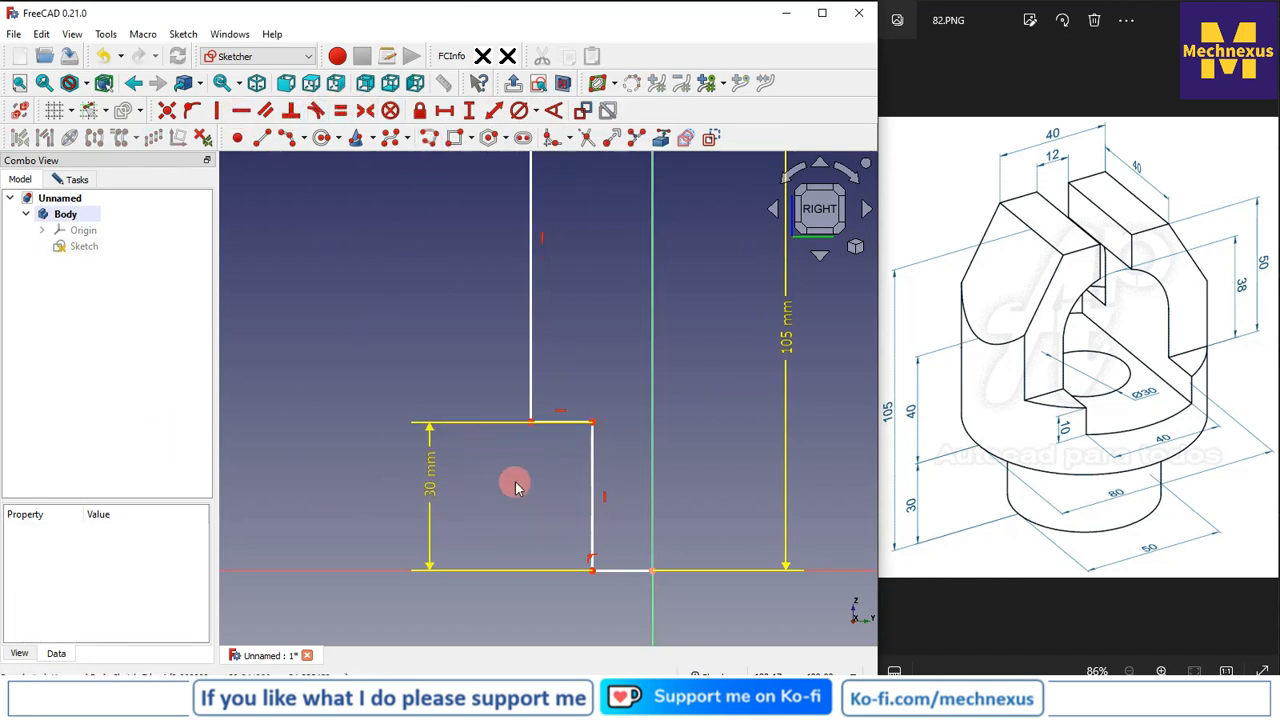
- Set the horizontal length of the profile's bottom edge to 25 mm
{"action": "left_click", "coordinate": [625, 578]}
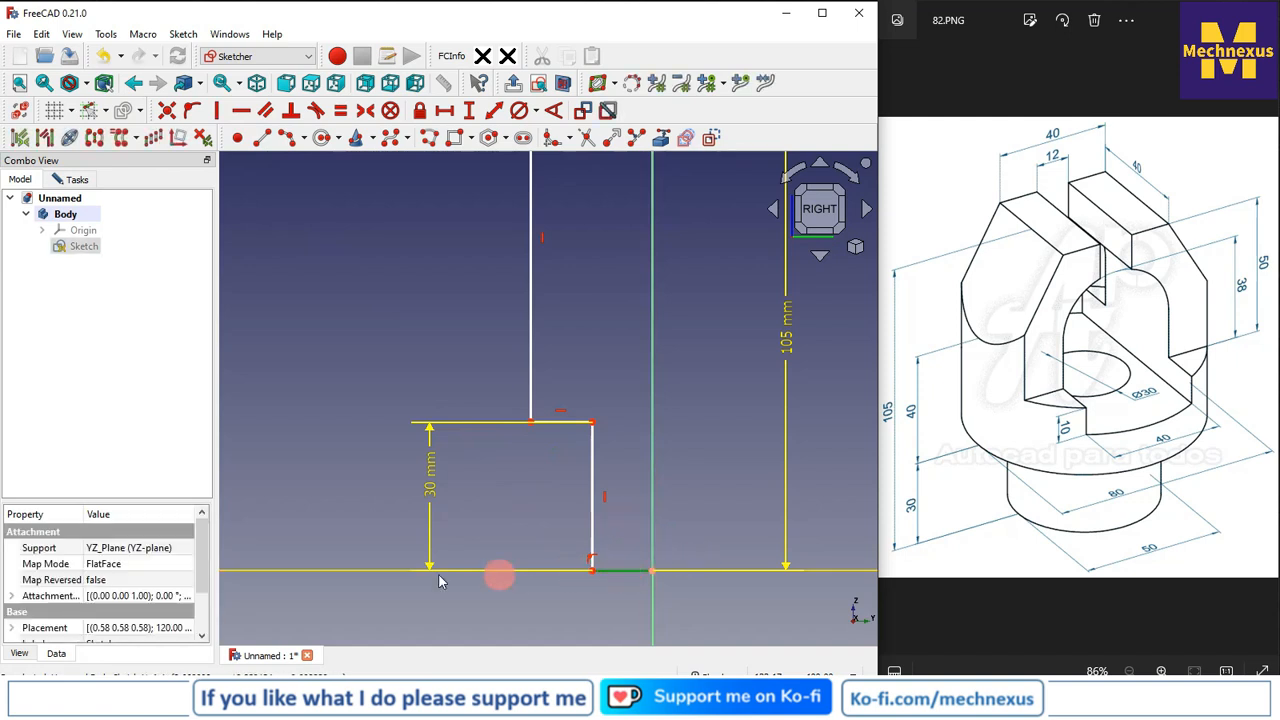
{"action": "left_click", "coordinate": [444, 110]}
{"action": "type", "text": "25"}
{"action": "key", "text": "Return"}
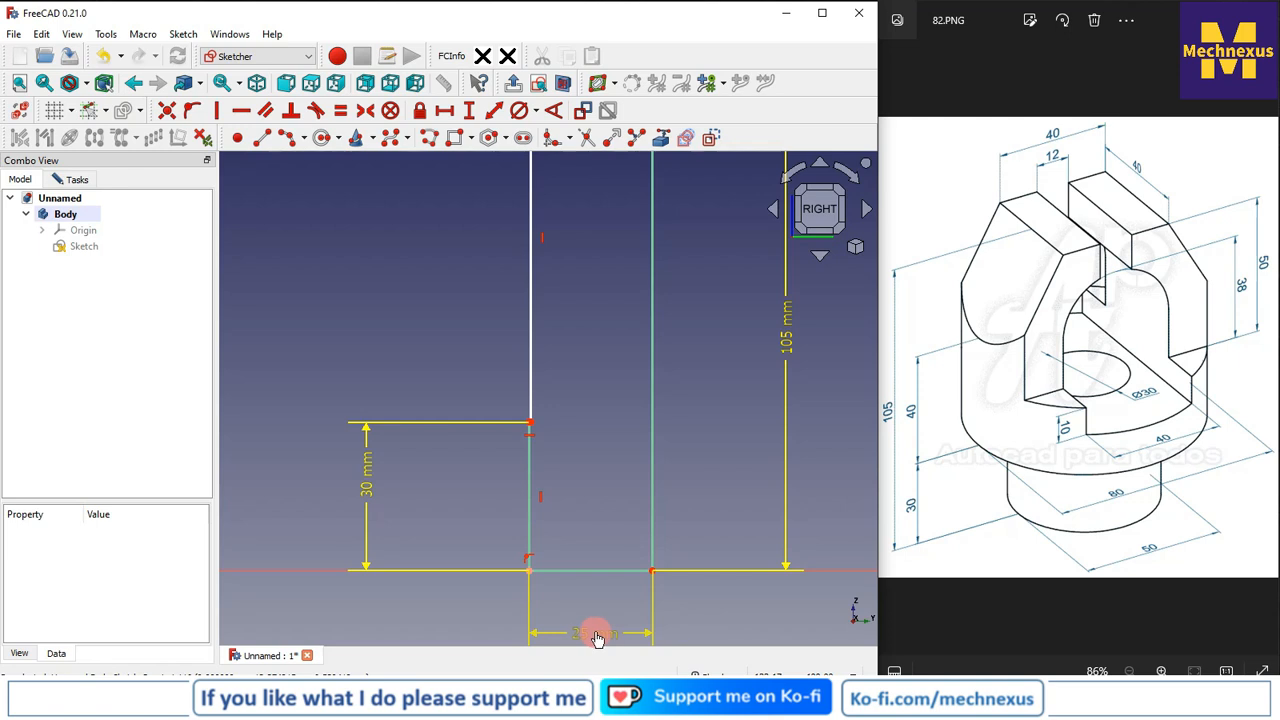
- Pull the upper outer edge away from the axis and set the profile's top edge length to 40 mm
{"action": "scroll", "coordinate": [607, 495], "scroll_direction": "down", "scroll_amount": 2}
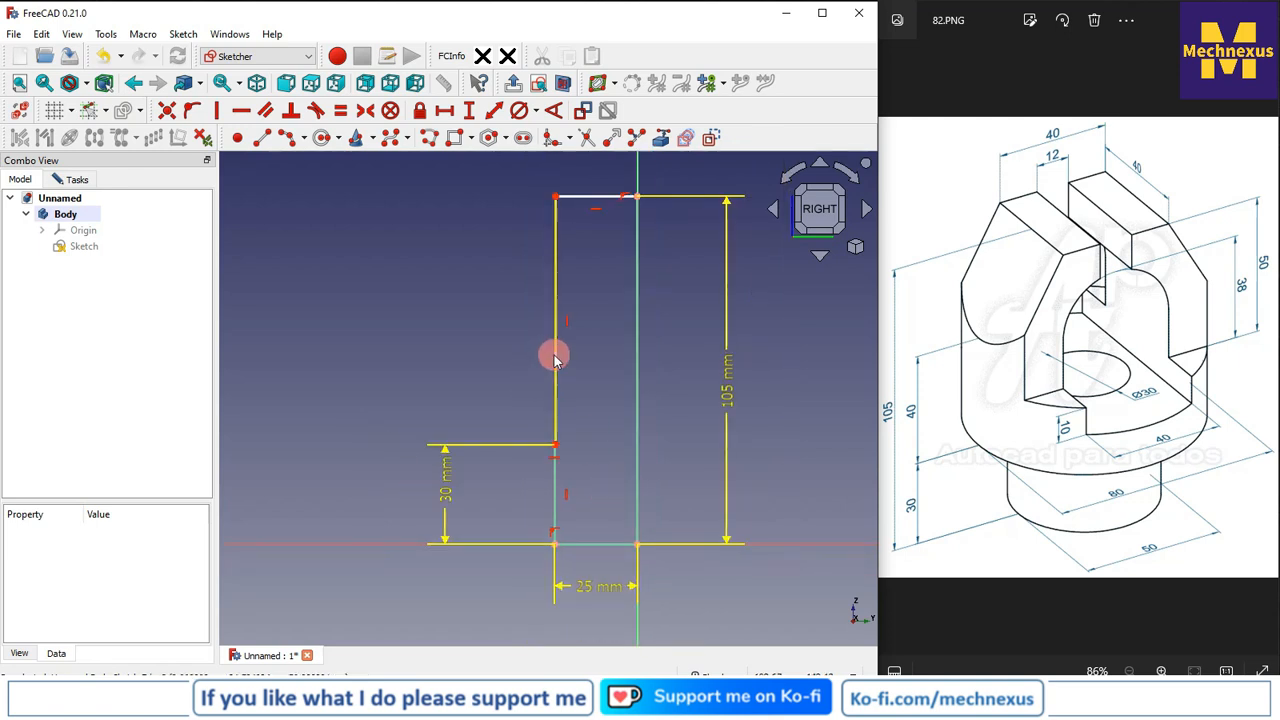
{"action": "left_click_drag", "start_coordinate": [552, 357], "coordinate": [490, 357]}
{"action": "scroll", "coordinate": [585, 378], "scroll_direction": "down", "scroll_amount": 2}
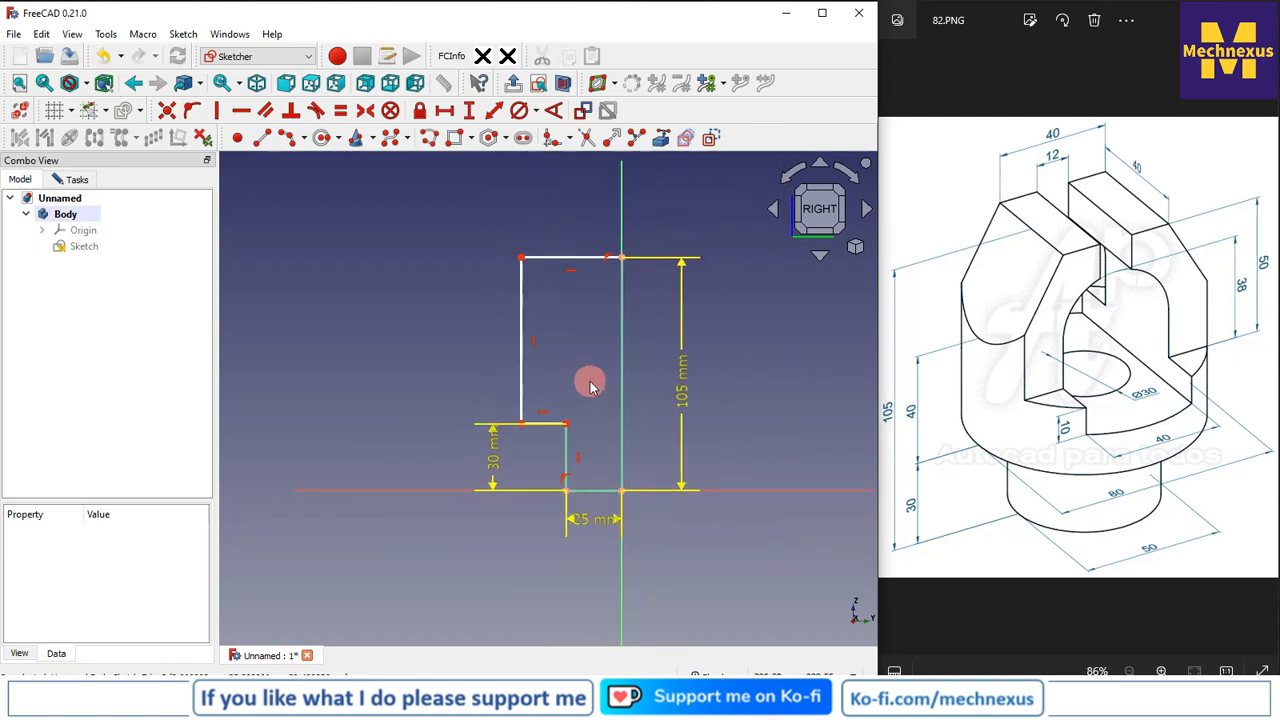
{"action": "scroll", "coordinate": [591, 220], "scroll_direction": "up", "scroll_amount": 3}
{"action": "left_click", "coordinate": [494, 290]}
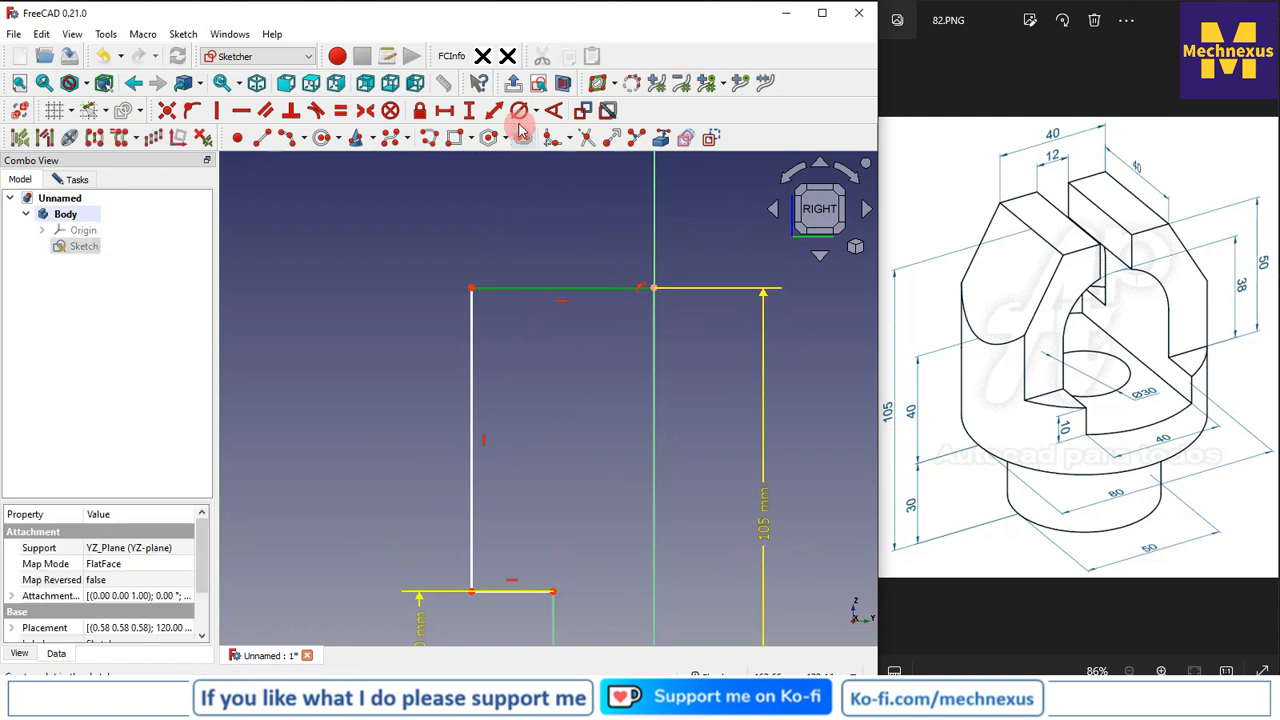
{"action": "left_click", "coordinate": [449, 111]}
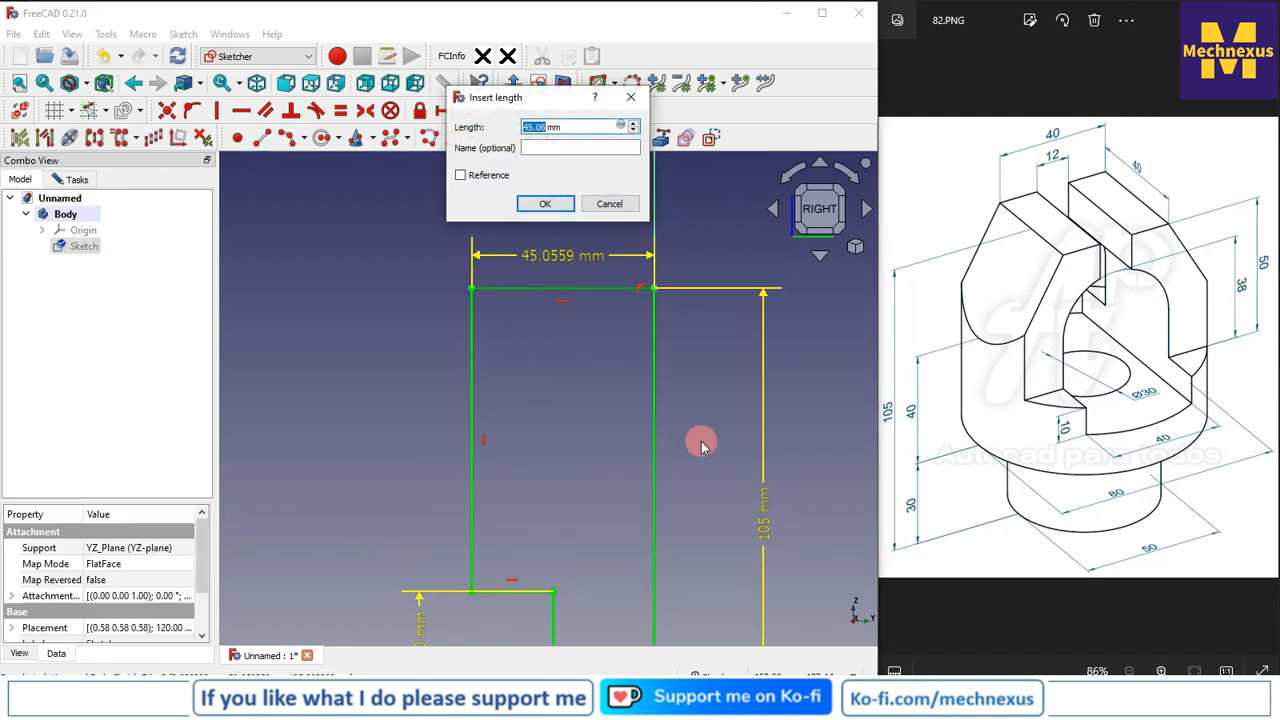
{"action": "type", "text": "40"}
{"action": "key", "text": "Return"}
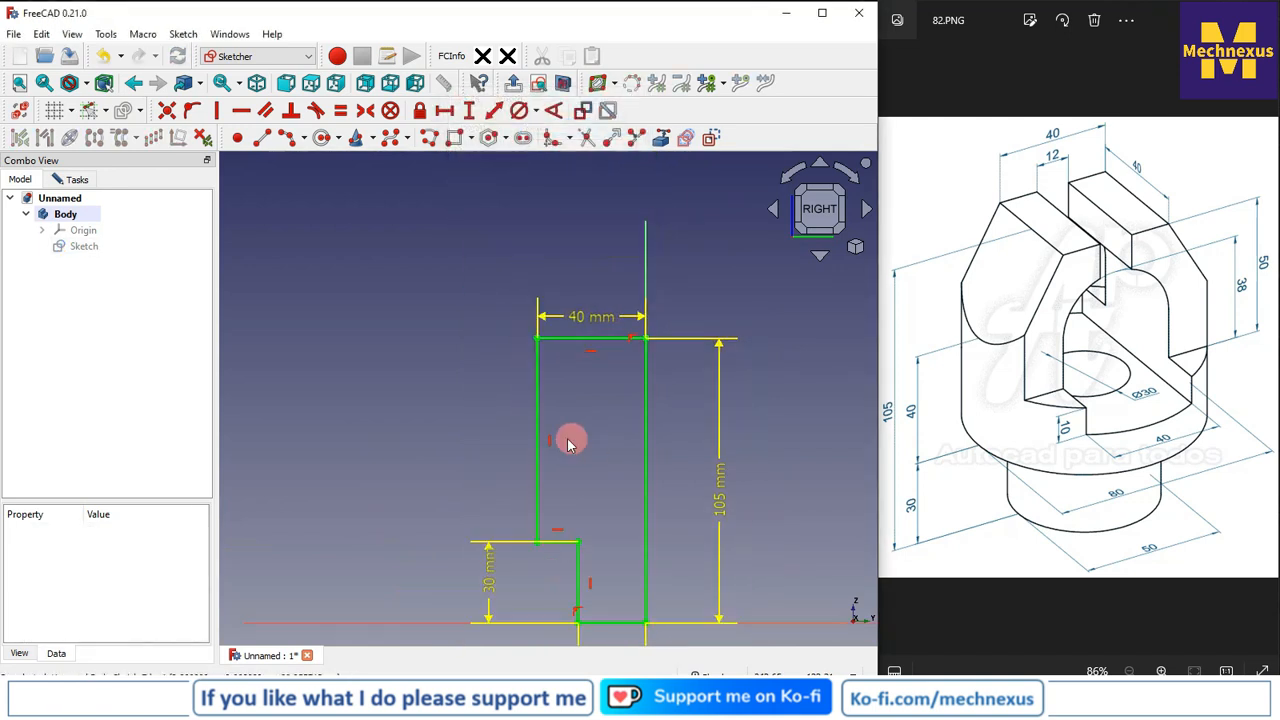
- Move the 25 mm and 30 mm dimension labels clear of the profile and close the sketch
{"action": "scroll", "coordinate": [580, 480], "scroll_direction": "down", "scroll_amount": 3}
{"action": "left_click_drag", "start_coordinate": [611, 573], "coordinate": [666, 580]}
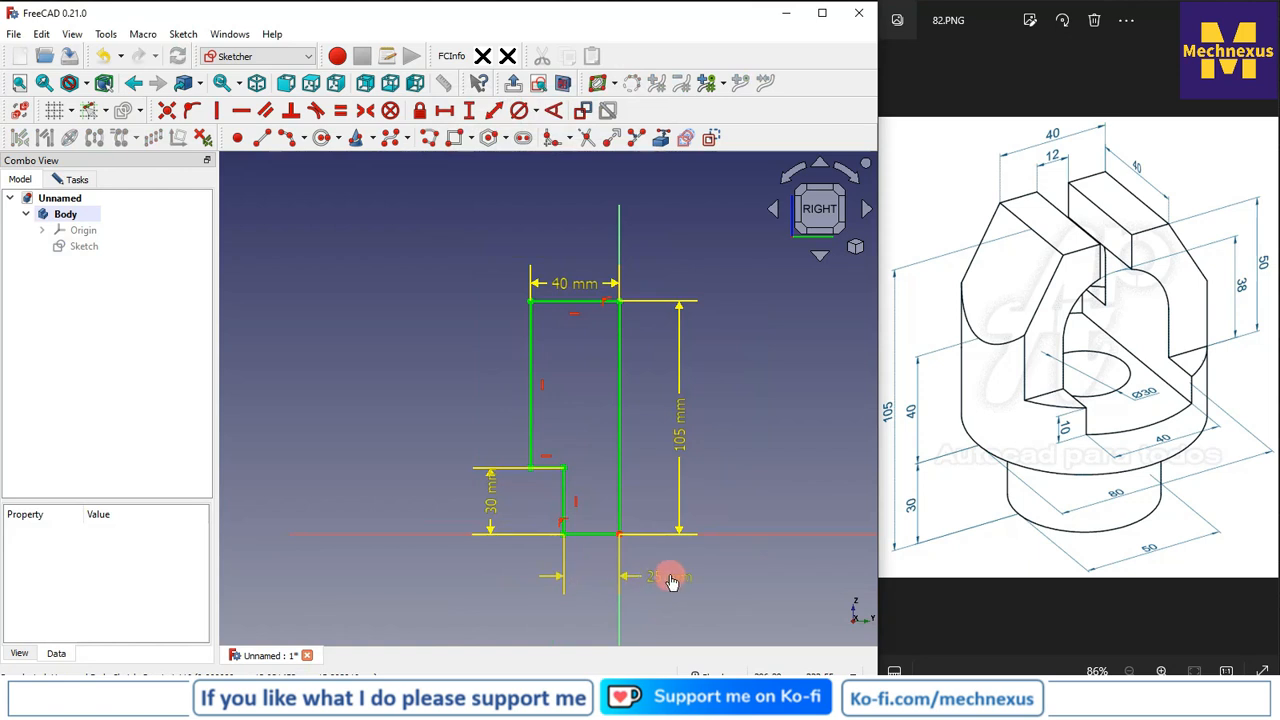
{"action": "left_click_drag", "start_coordinate": [491, 506], "coordinate": [483, 437]}
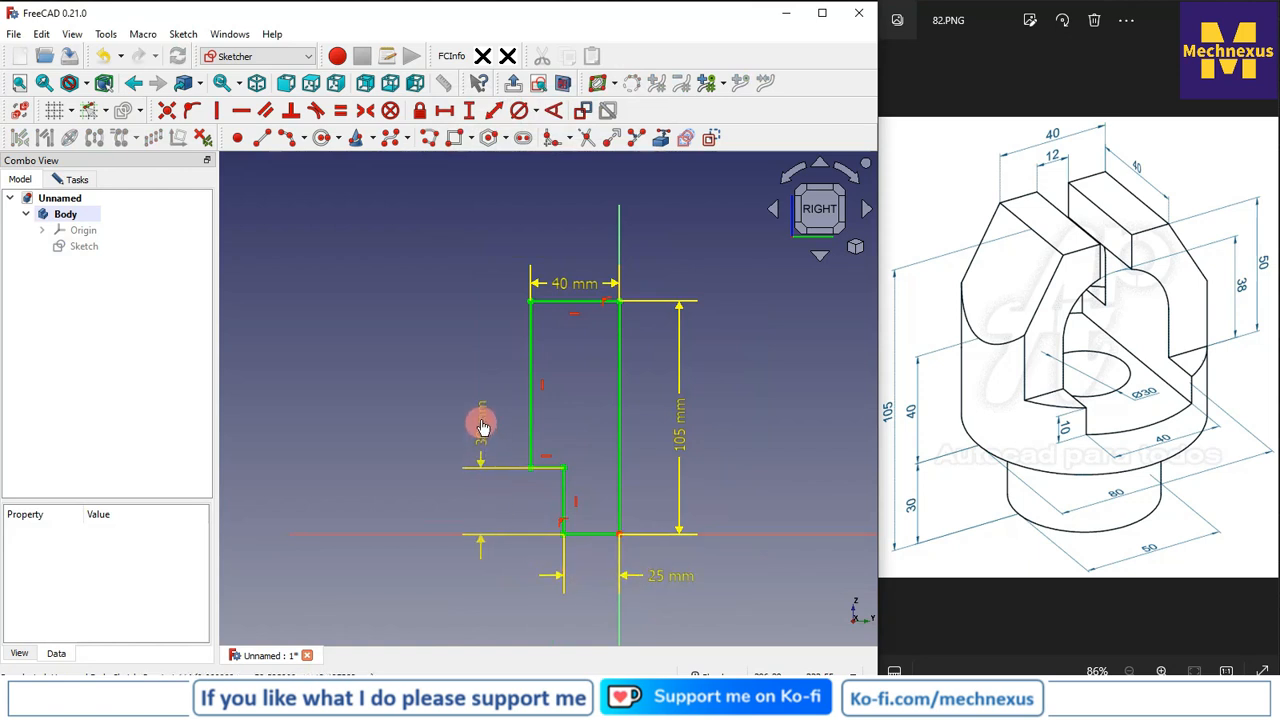
{"action": "mouse_move", "coordinate": [560, 337]}
{"action": "middle_mouse_down"}
{"action": "mouse_move", "coordinate": [663, 451]}
{"action": "mouse_move", "coordinate": [640, 366]}
{"action": "middle_mouse_up"}
{"action": "left_click", "coordinate": [78, 180]}
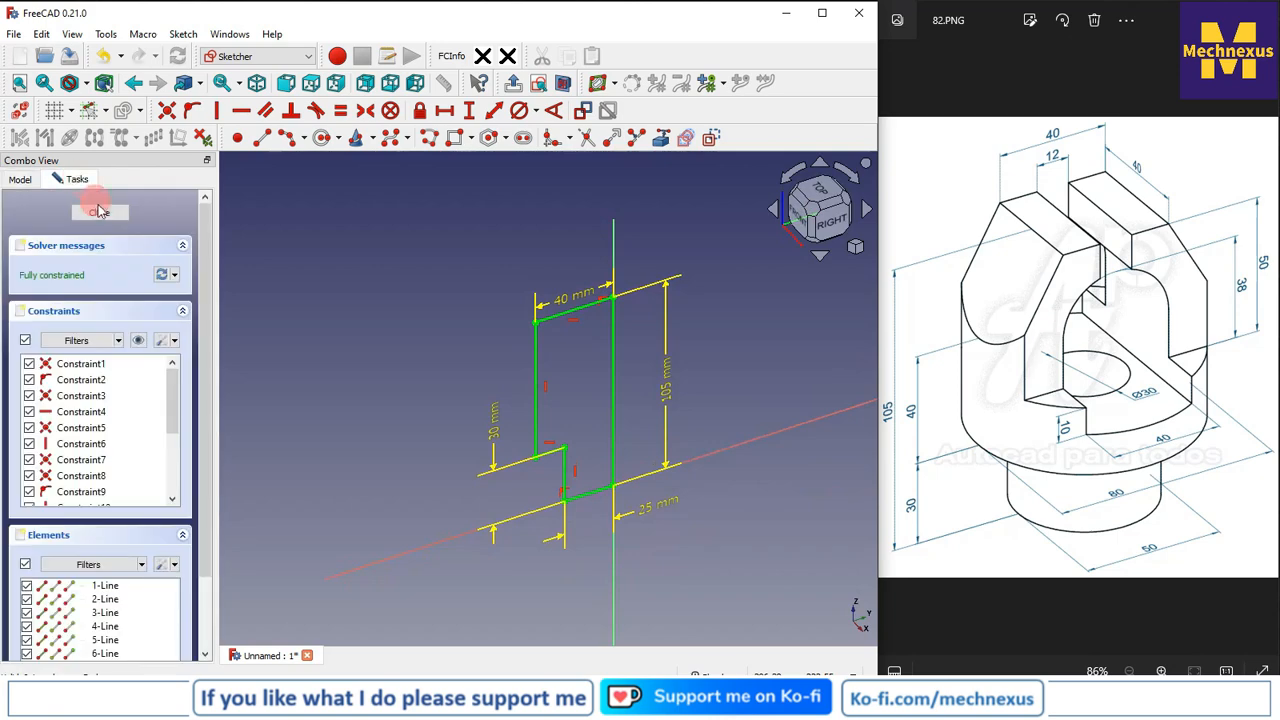
{"action": "scroll", "coordinate": [483, 430], "scroll_direction": "down", "scroll_amount": 4}
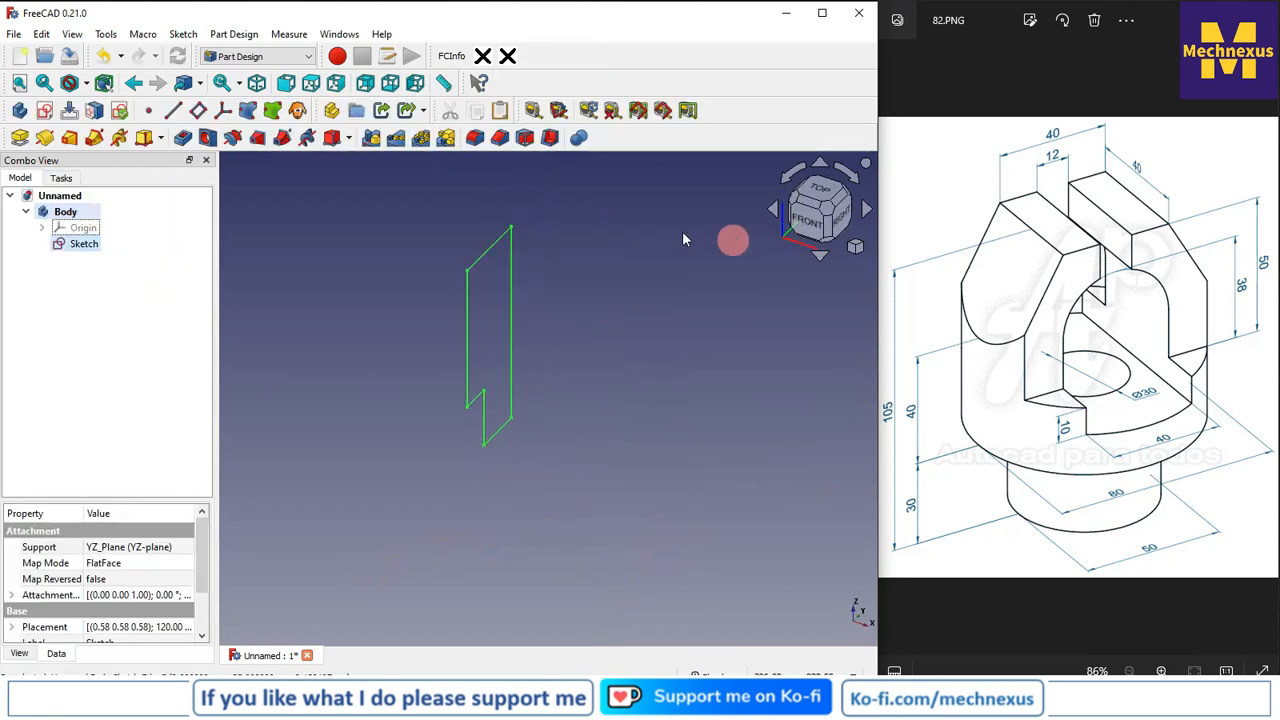
- Revolve the profile 360° about the vertical sketch axis
{"action": "left_click", "coordinate": [45, 138]}
{"action": "scroll", "coordinate": [565, 525], "scroll_direction": "down", "scroll_amount": 5}
{"action": "scroll", "coordinate": [545, 510], "scroll_direction": "up", "scroll_amount": 3}
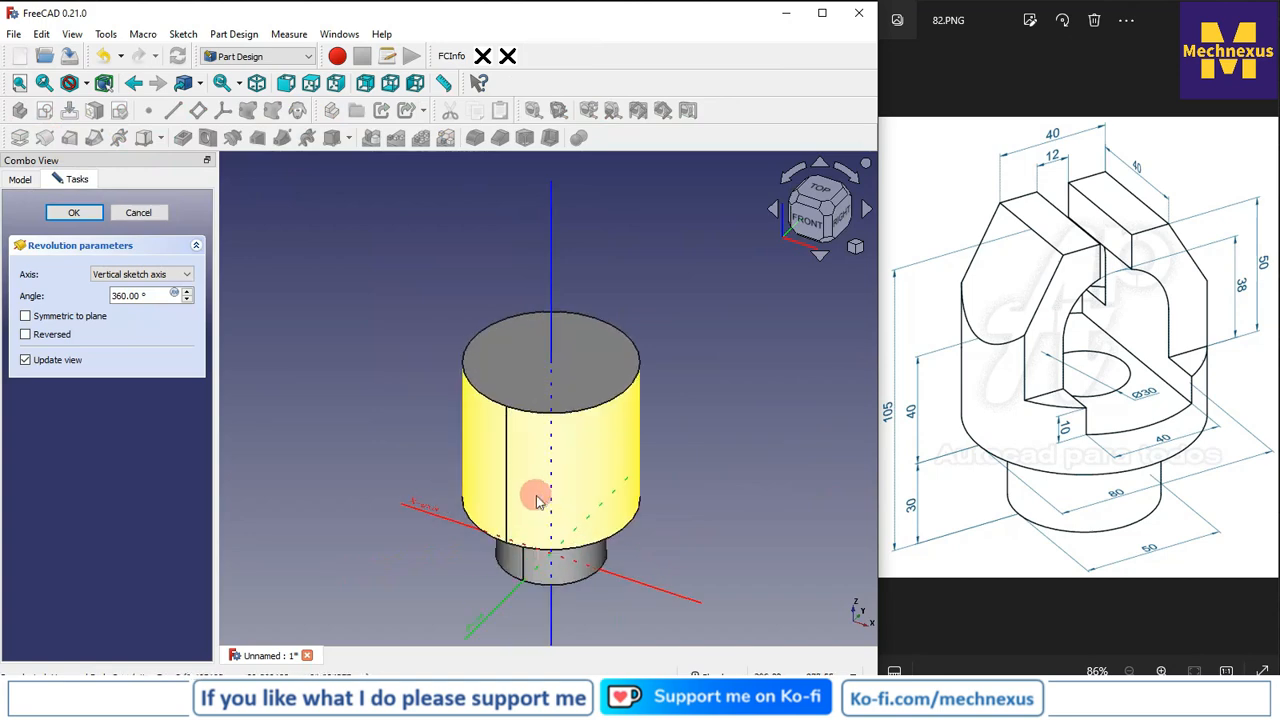
{"action": "middle_click_drag", "start_coordinate": [537, 500], "coordinate": [614, 477]}
{"action": "left_click", "coordinate": [78, 213]}
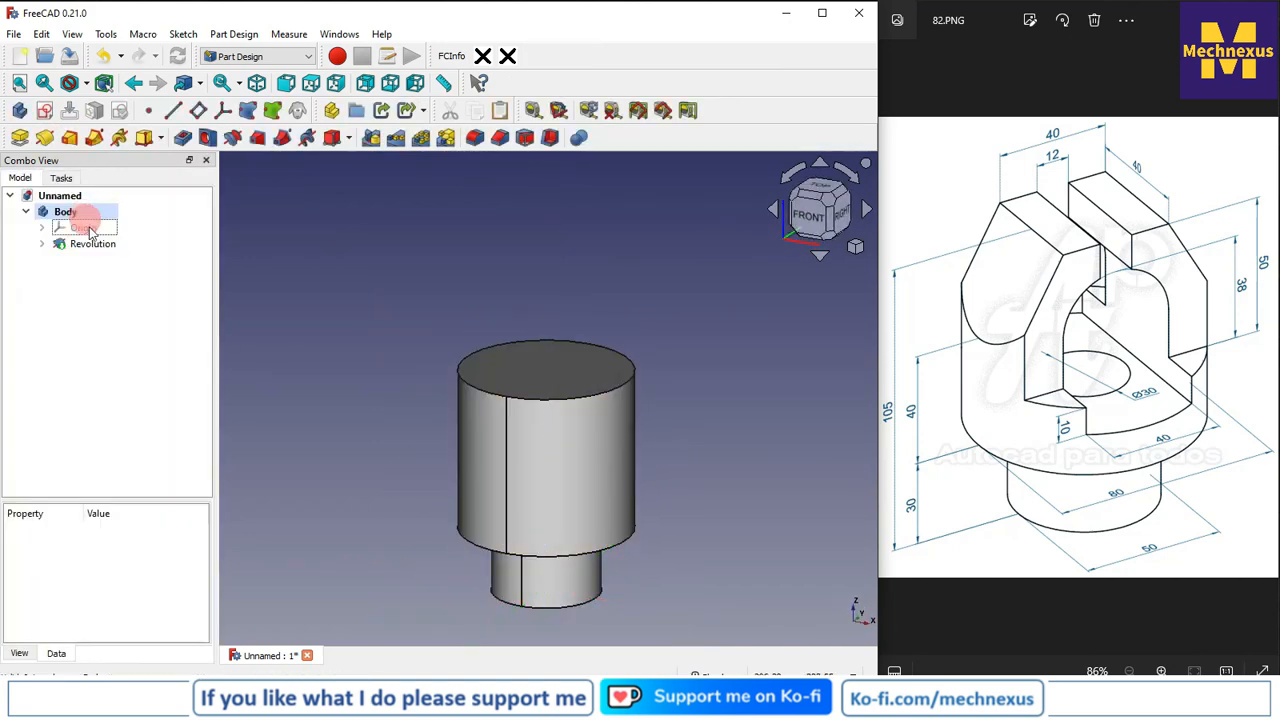
- Show the body's origin planes and axes
{"action": "left_click", "coordinate": [858, 250]}
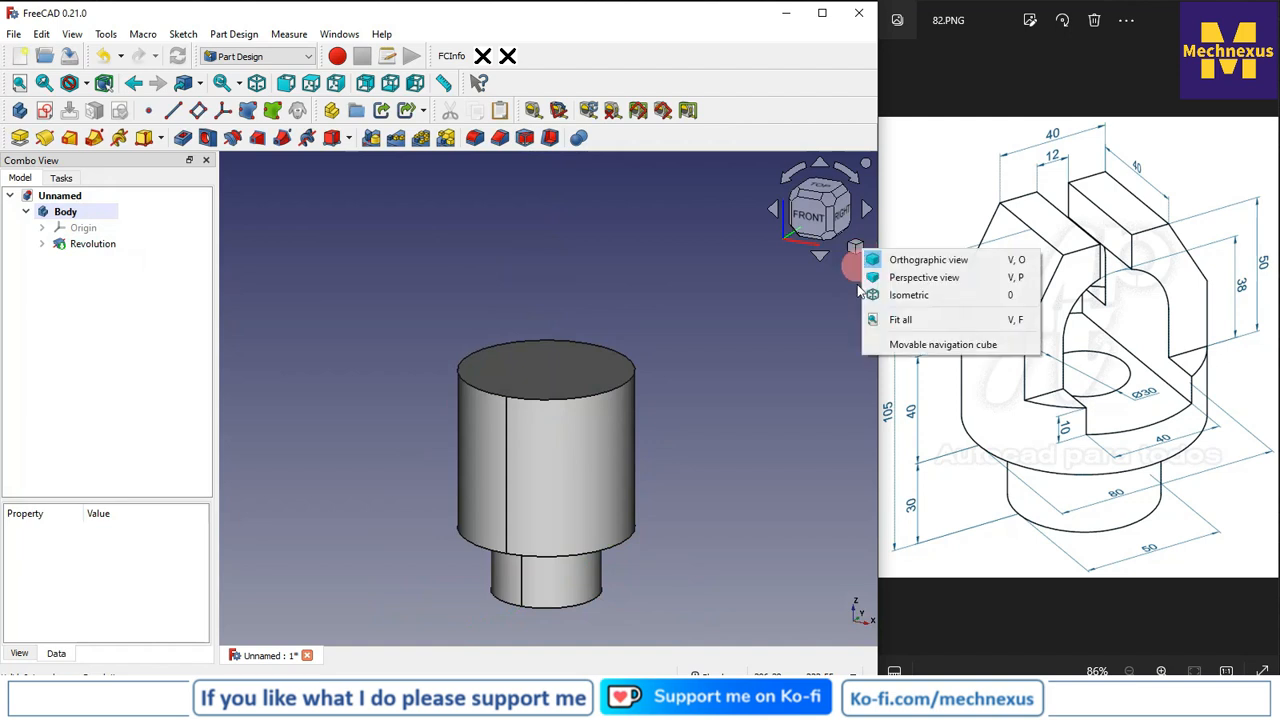
{"action": "left_click", "coordinate": [890, 296]}
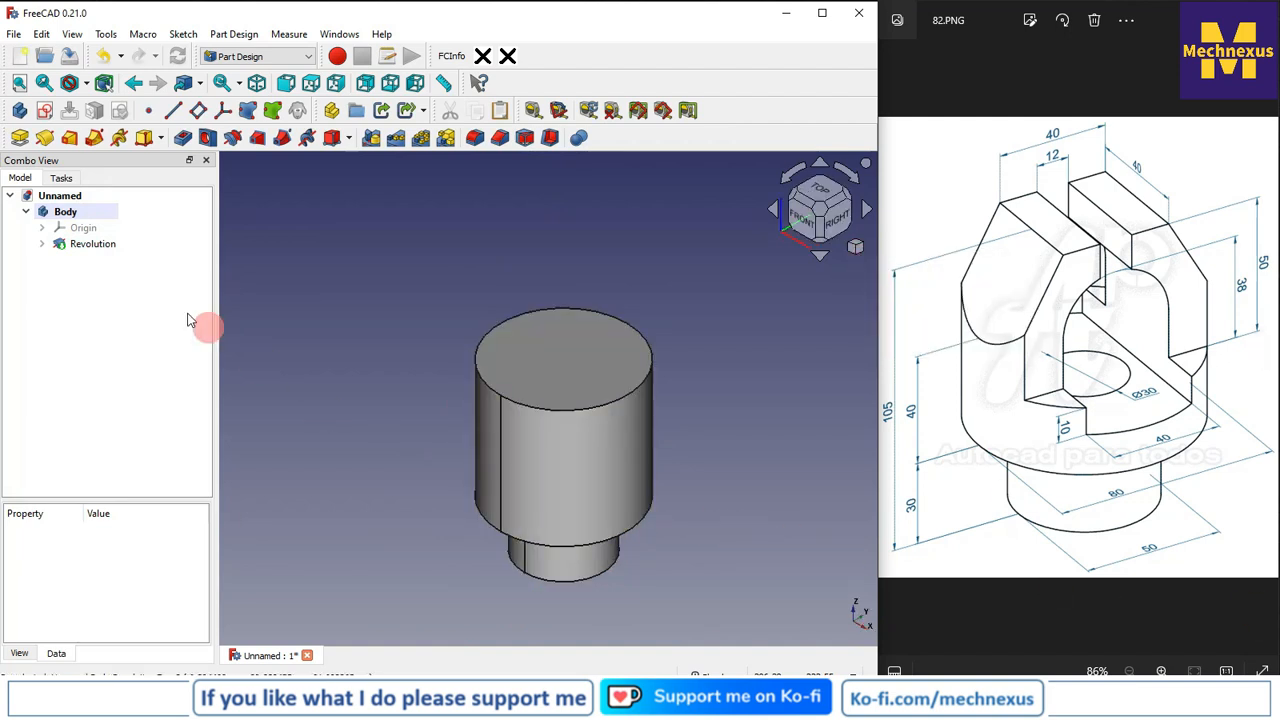
{"action": "left_click", "coordinate": [83, 227]}
{"action": "key", "text": "space"}
{"action": "scroll", "coordinate": [440, 330], "scroll_direction": "down", "scroll_amount": 2}
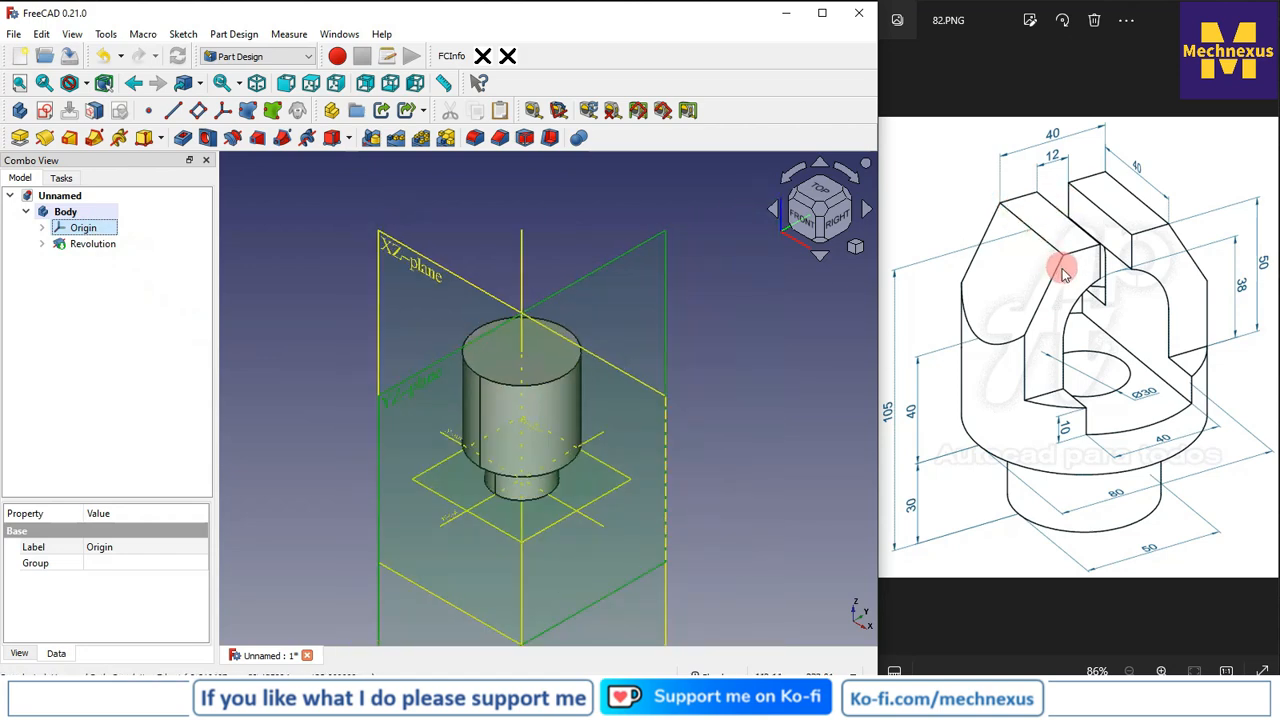
{"action": "left_click", "coordinate": [228, 465]}
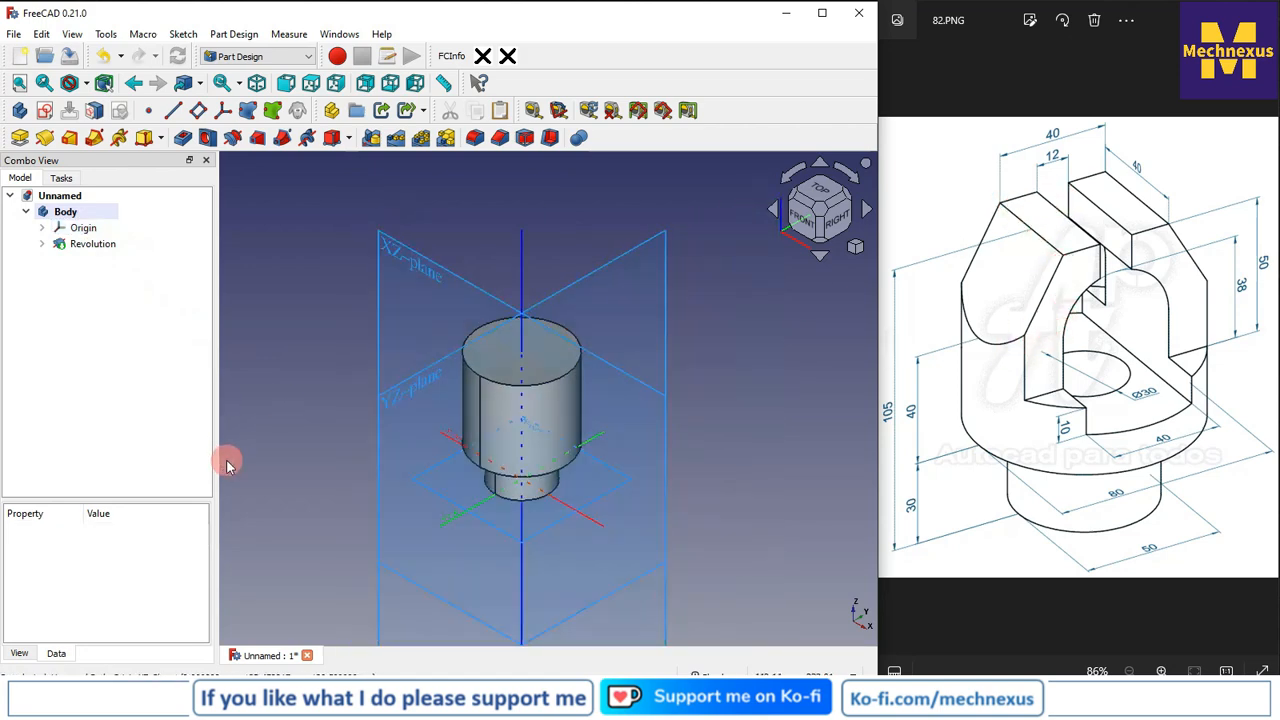
- Start a new sketch on the YZ plane
{"action": "left_click", "coordinate": [378, 382]}
{"action": "scroll", "coordinate": [300, 400], "scroll_direction": "down", "scroll_amount": 2}
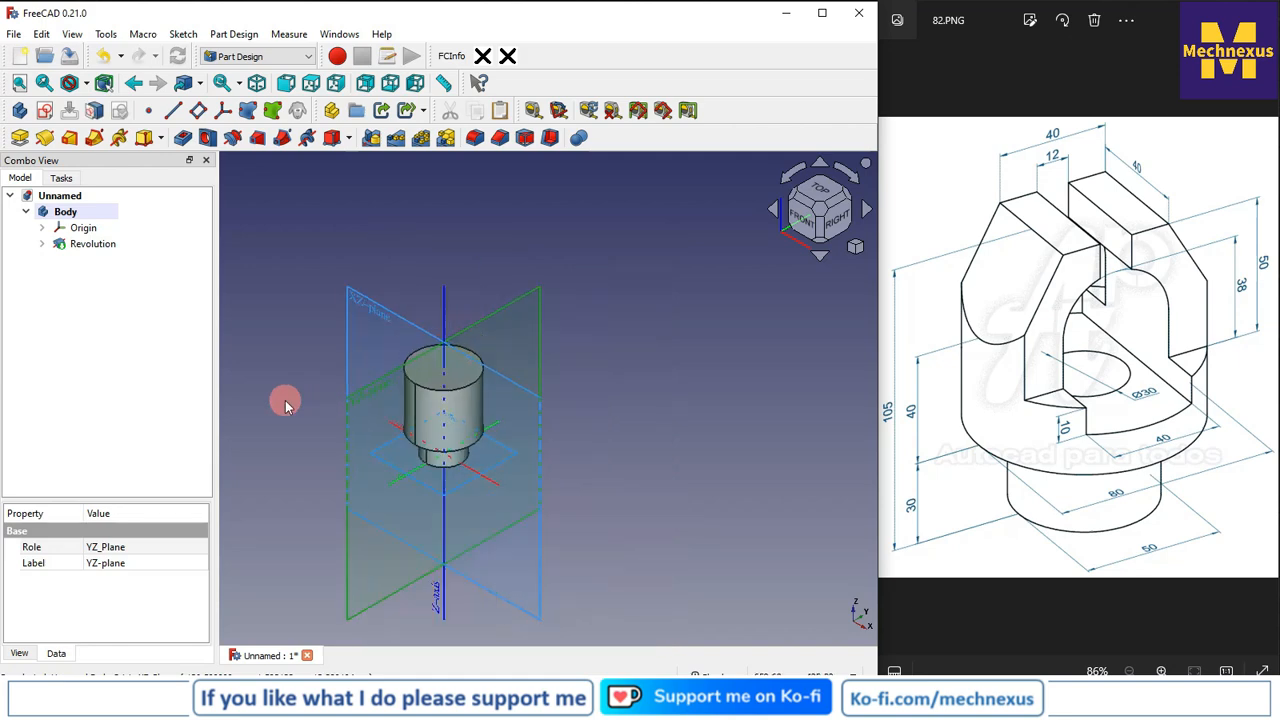
{"action": "left_click", "coordinate": [46, 112]}
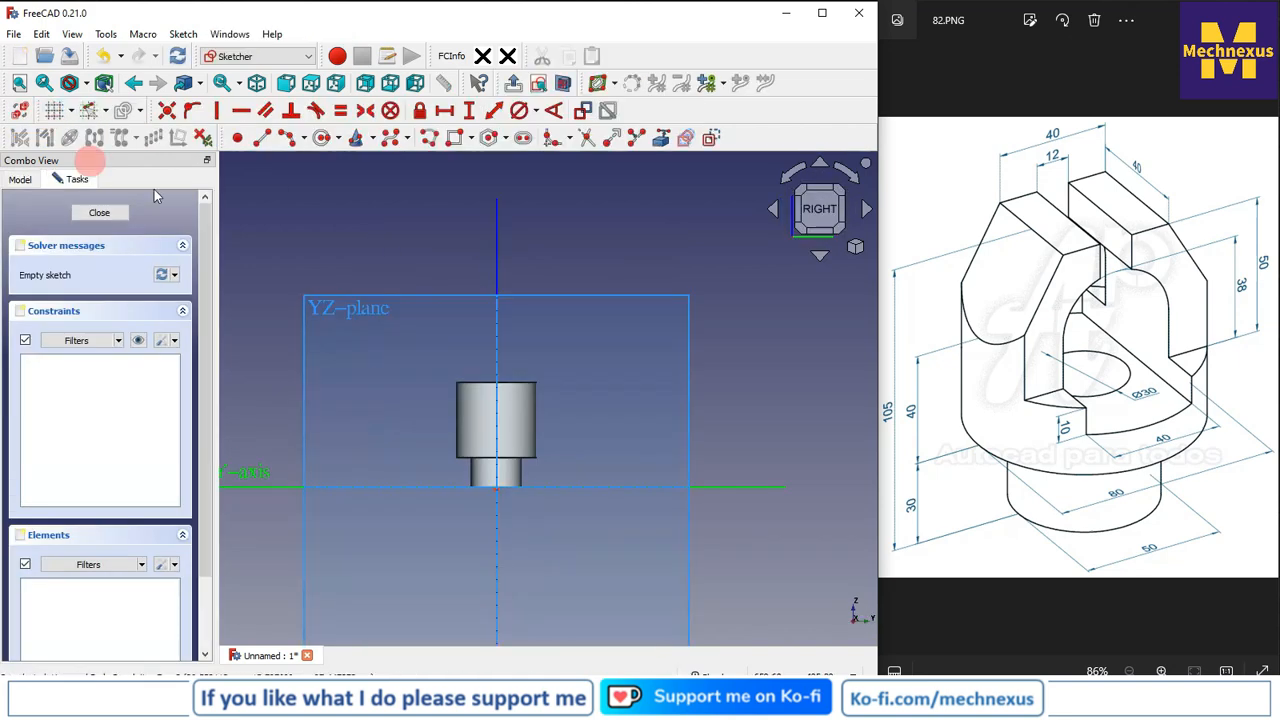
- Project the large cylinder's top edge and its negative-Y side edge into the sketch as external geometry
{"action": "left_click", "coordinate": [662, 139]}
{"action": "left_click", "coordinate": [494, 329]}
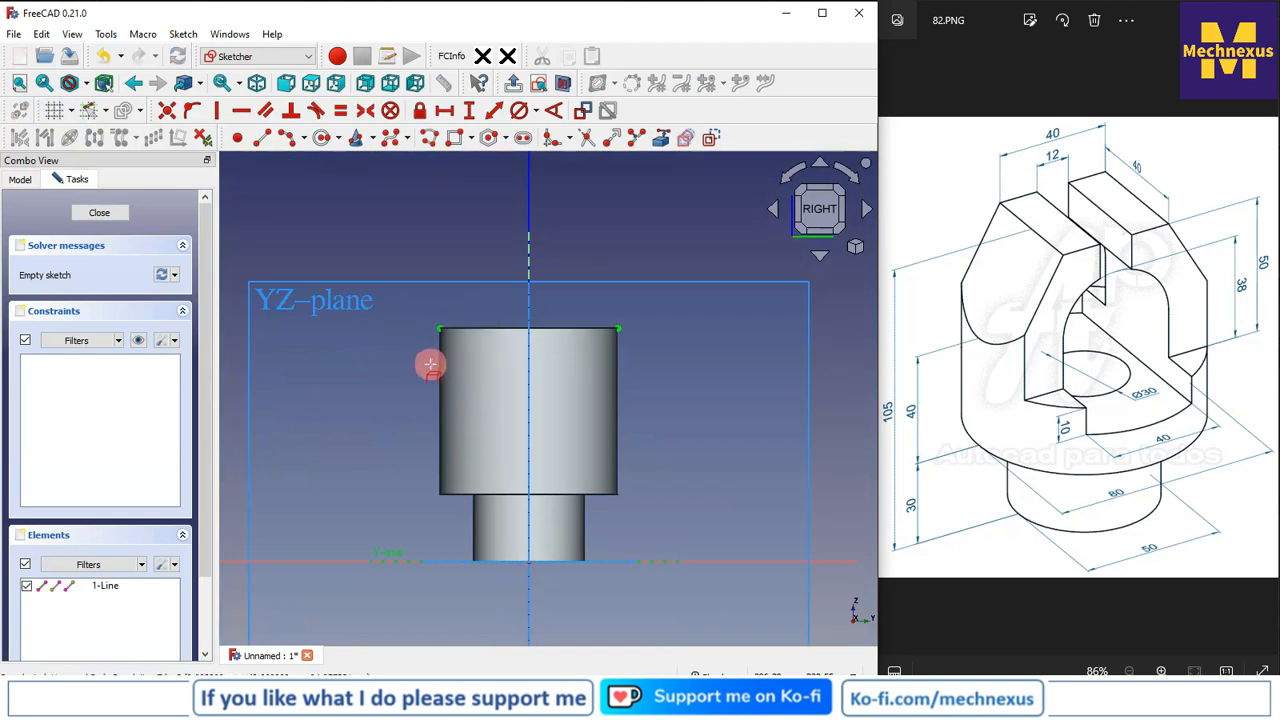
{"action": "left_click", "coordinate": [440, 366]}
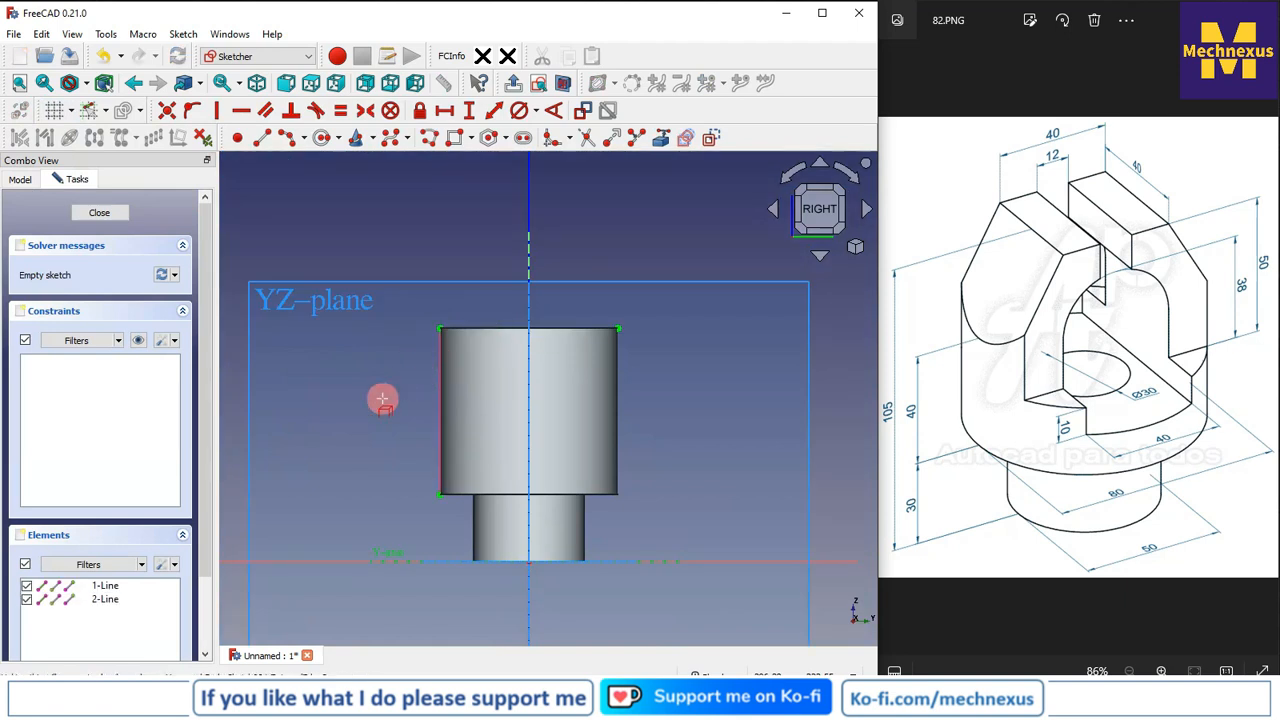
- Switch the model's draw style to wireframe so only its edges are drawn behind the sketch
{"action": "left_click", "coordinate": [86, 84]}
{"action": "left_click", "coordinate": [108, 160]}
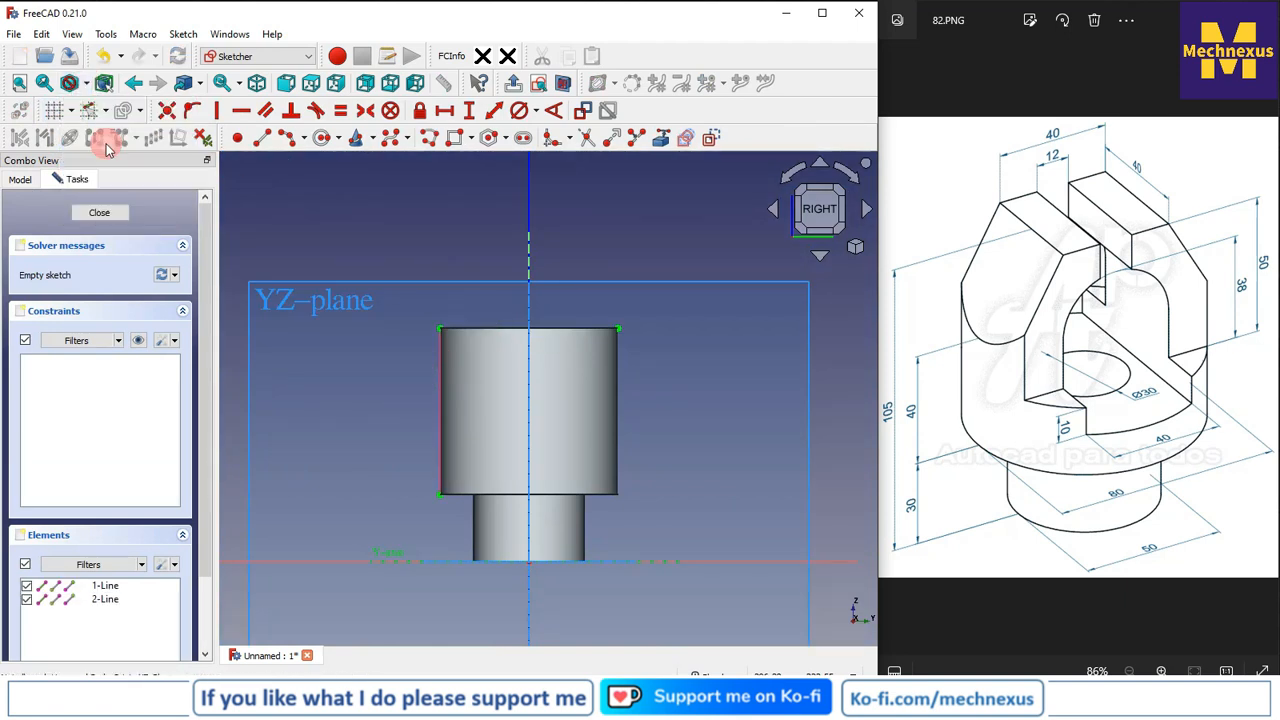
{"action": "scroll", "coordinate": [385, 323], "scroll_direction": "up", "scroll_amount": 2}
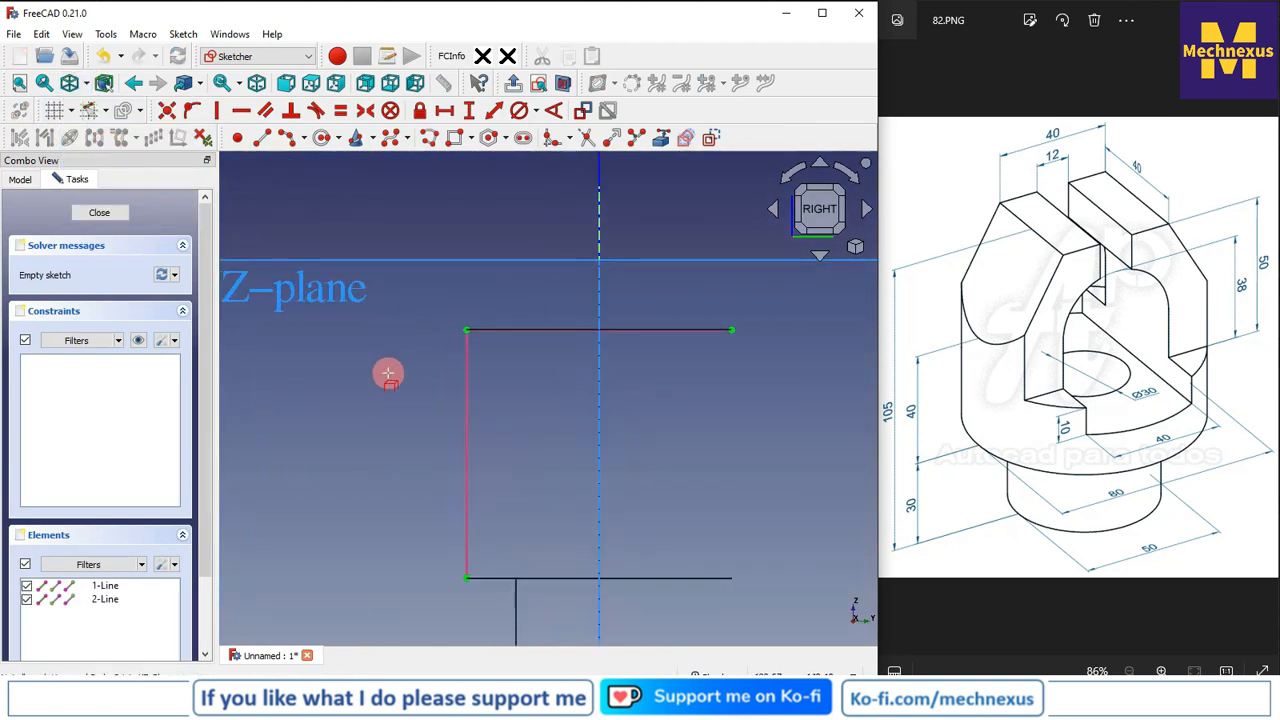
- Sketch a closed triangle across the cylinder's upper corner, with its sloped line running from the projected top edge to the side edge
{"action": "left_click", "coordinate": [259, 137]}
{"action": "left_click", "coordinate": [574, 331]}
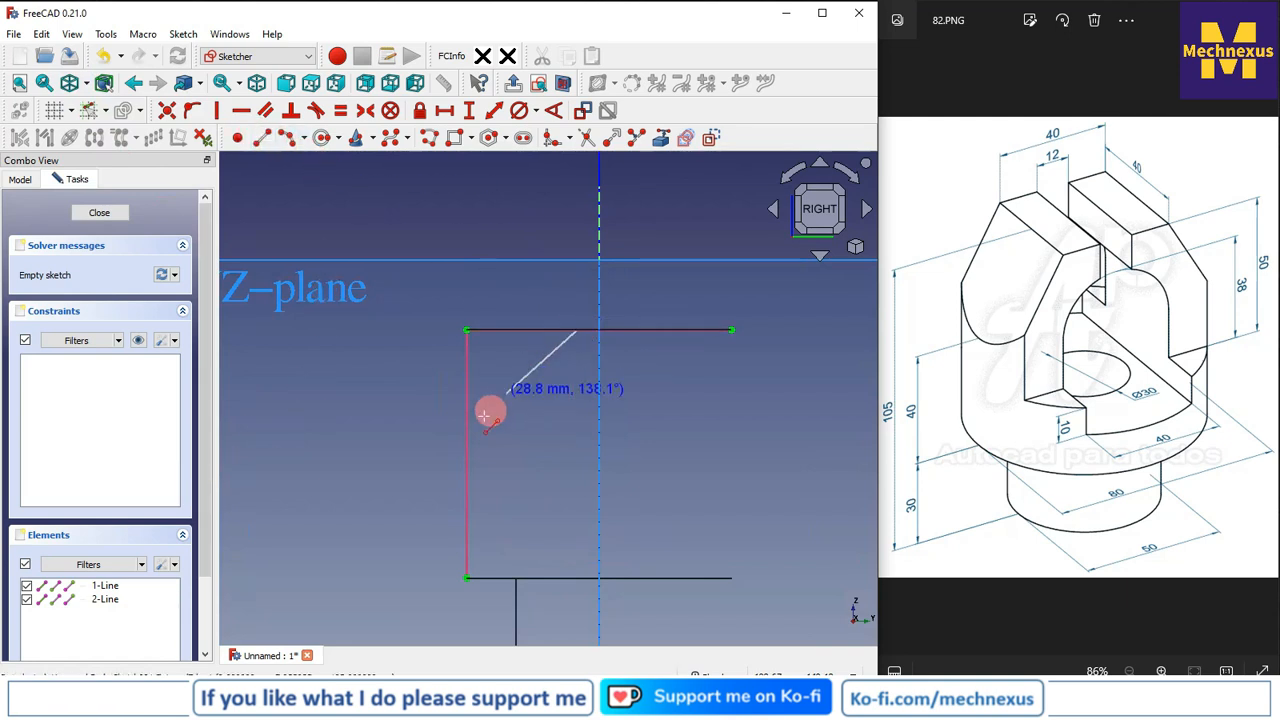
{"action": "left_click", "coordinate": [468, 451]}
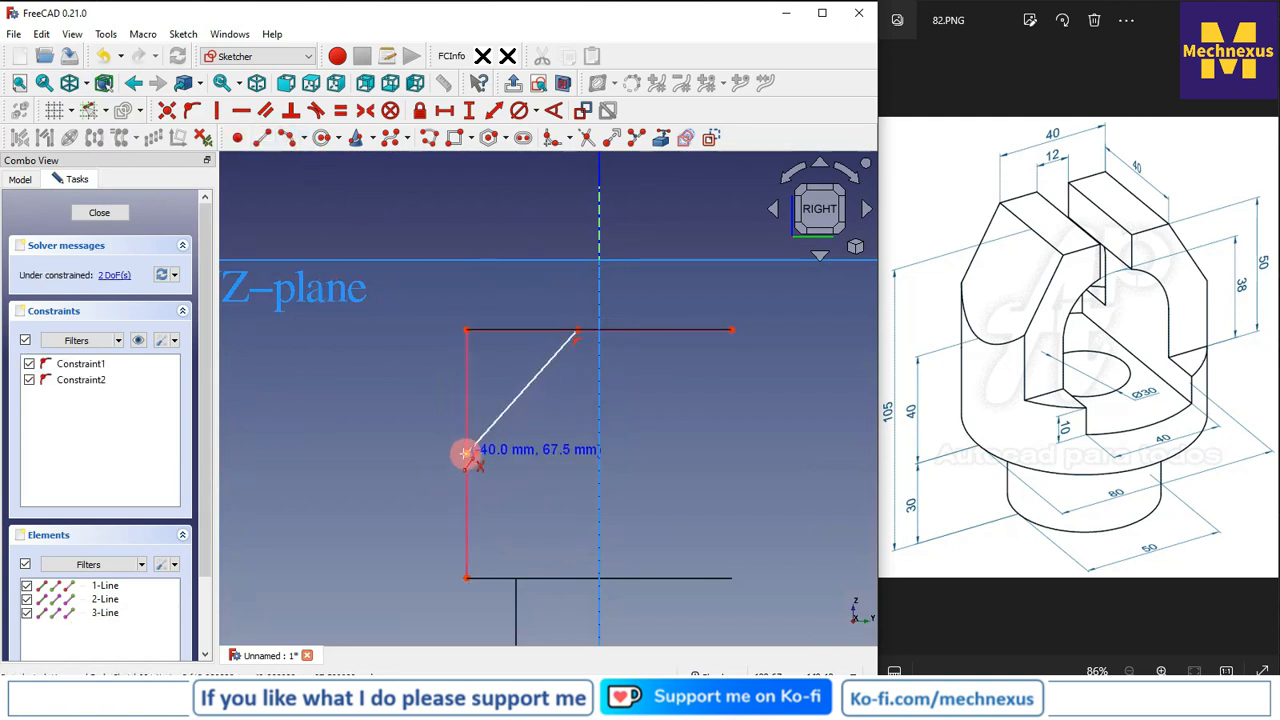
{"action": "left_click", "coordinate": [466, 450]}
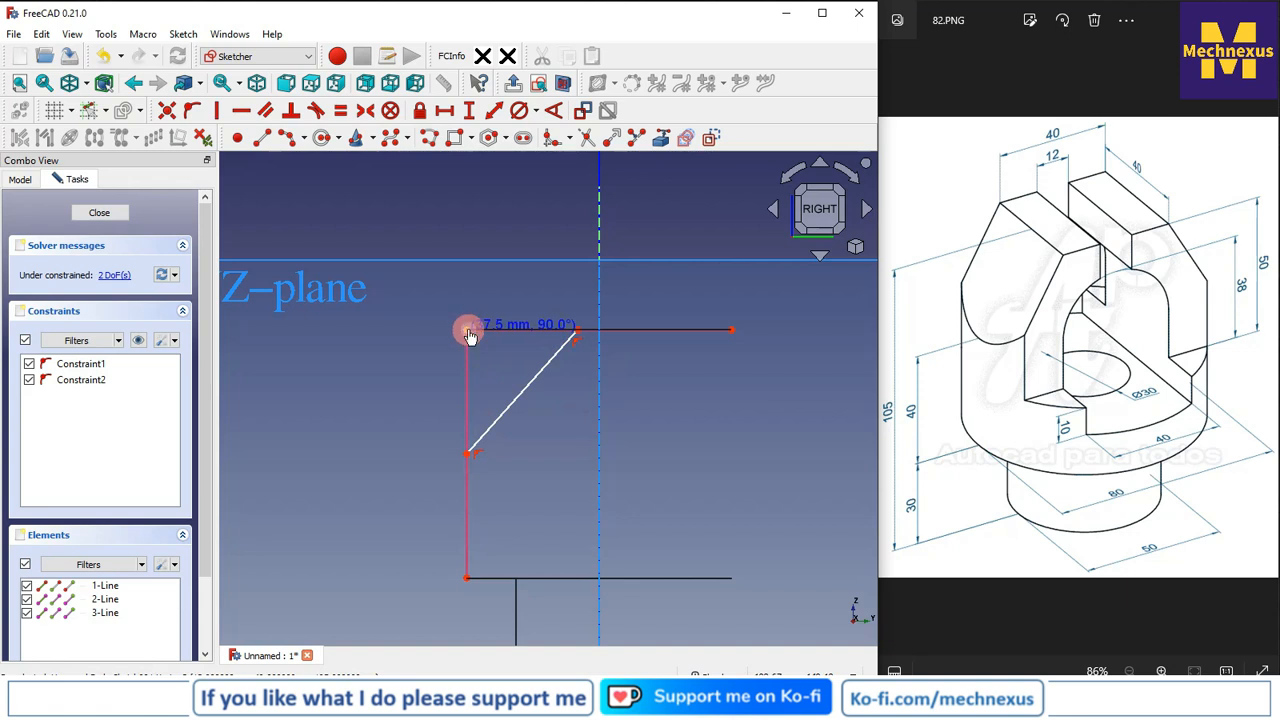
{"action": "left_click", "coordinate": [469, 332]}
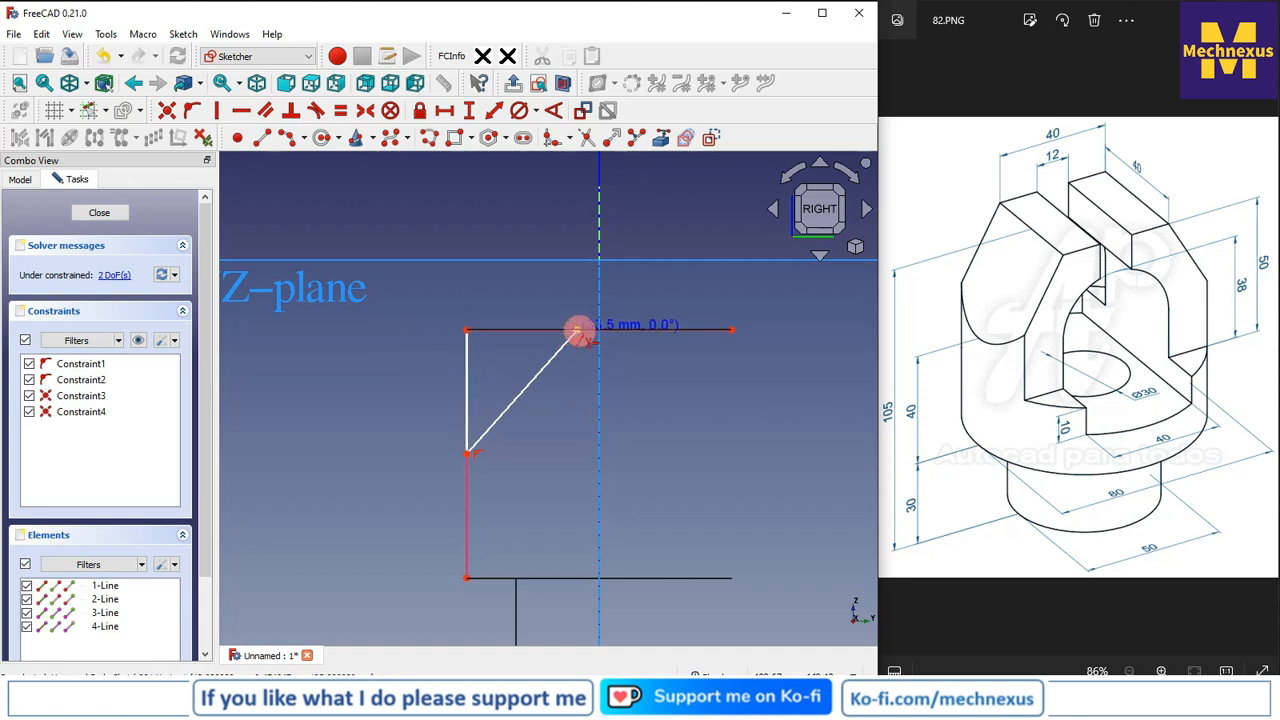
{"action": "left_click", "coordinate": [578, 334]}
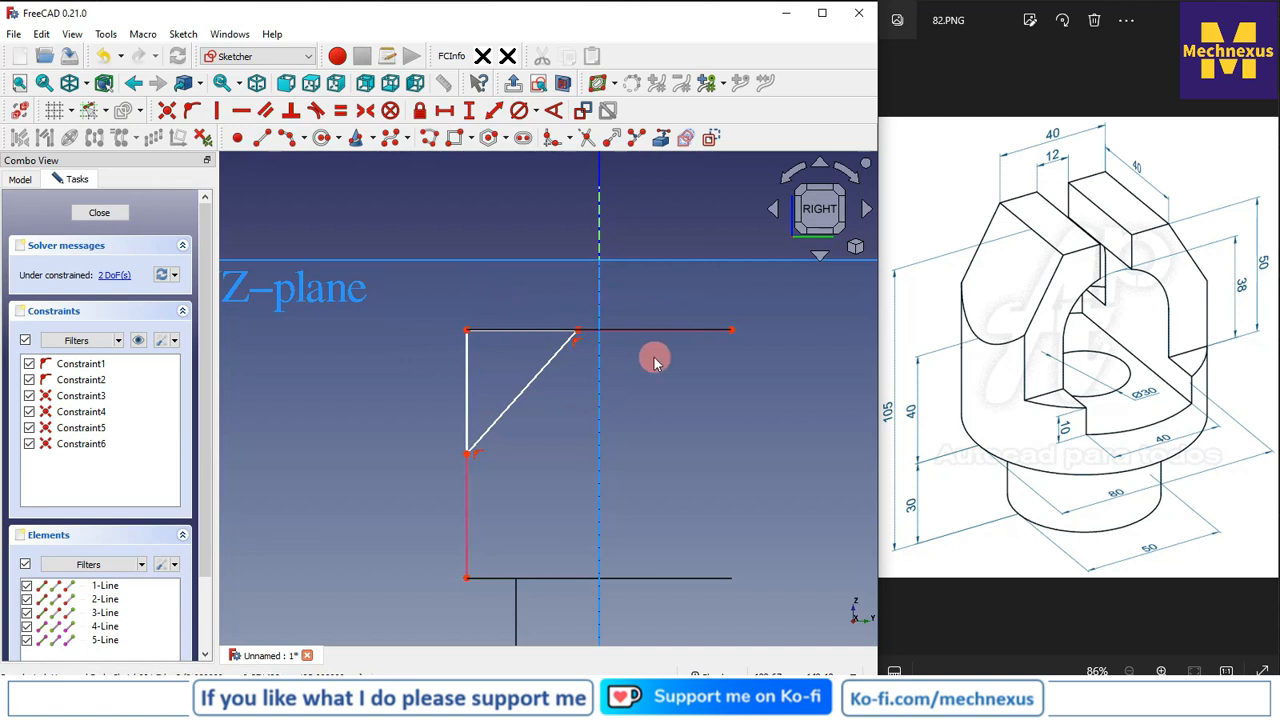
- Constrain the horizontal distance from the triangle's vertex on the top edge to the vertical axis to 20 mm and place its label above the profile
{"action": "left_click", "coordinate": [578, 331]}
{"action": "scroll", "coordinate": [573, 312], "scroll_direction": "down", "scroll_amount": 4}
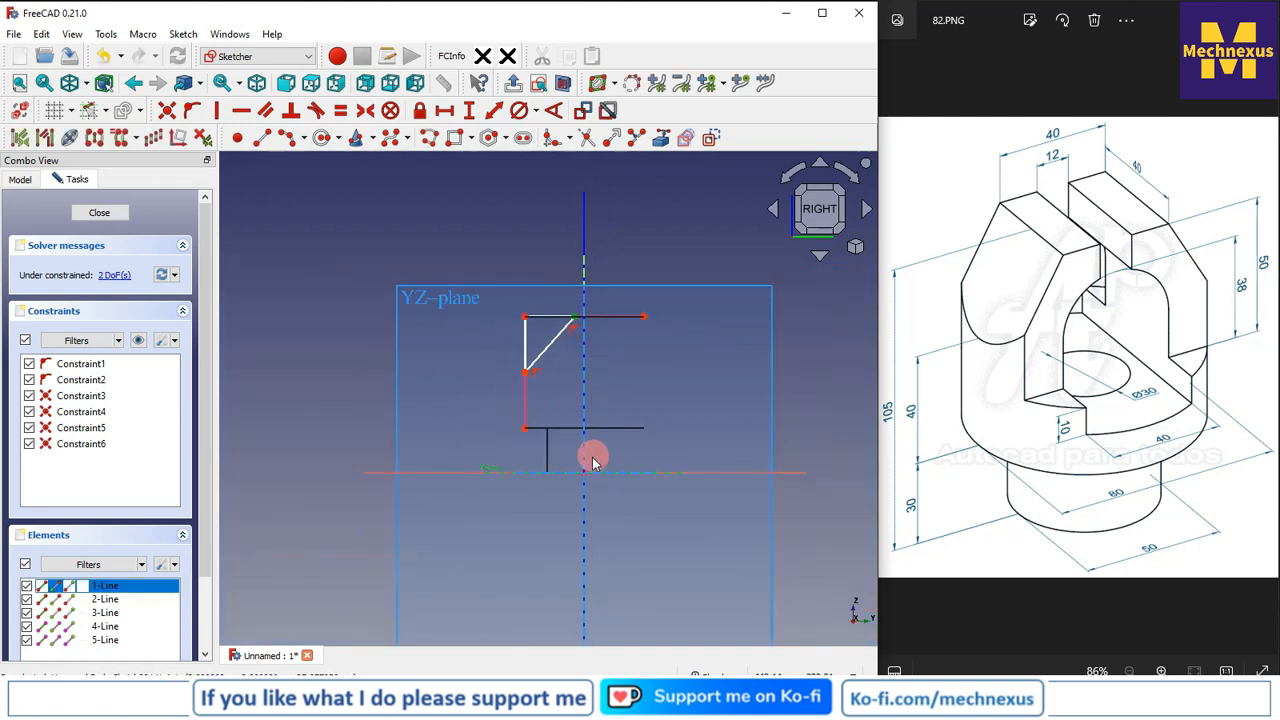
{"action": "left_click", "coordinate": [444, 111]}
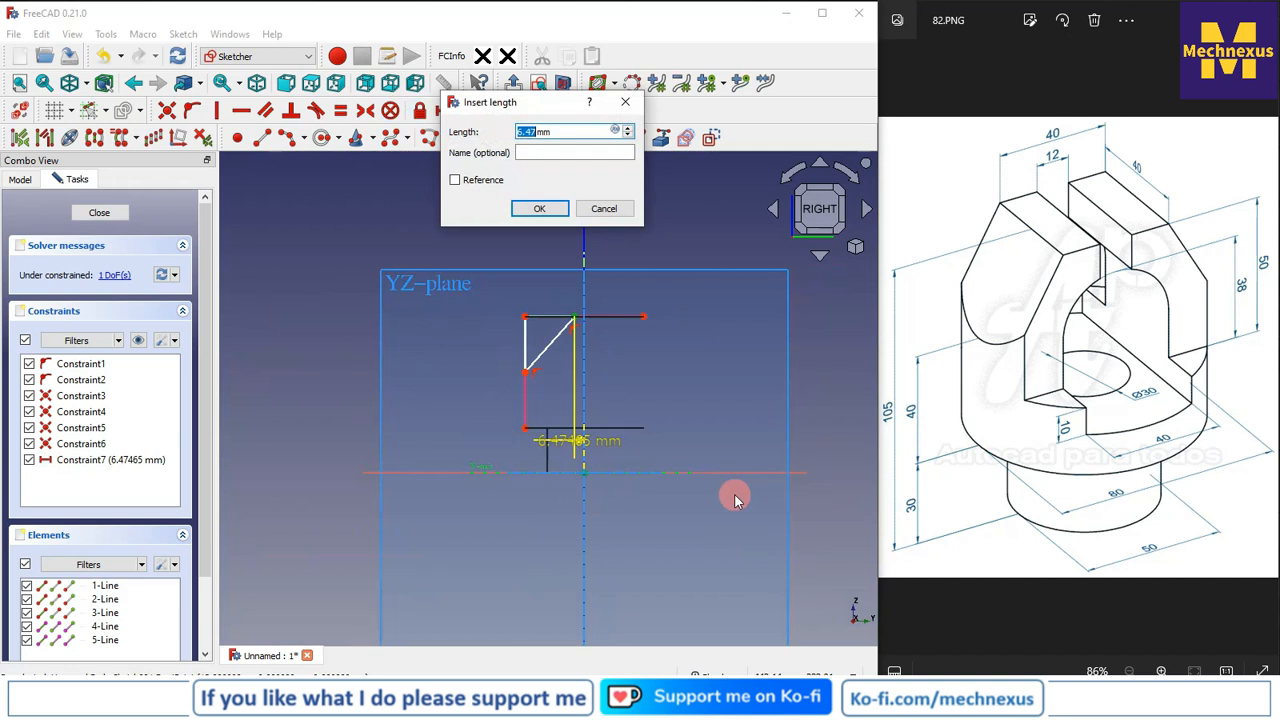
{"action": "type", "text": "20"}
{"action": "key", "text": "Return"}
{"action": "scroll", "coordinate": [543, 366], "scroll_direction": "up", "scroll_amount": 2}
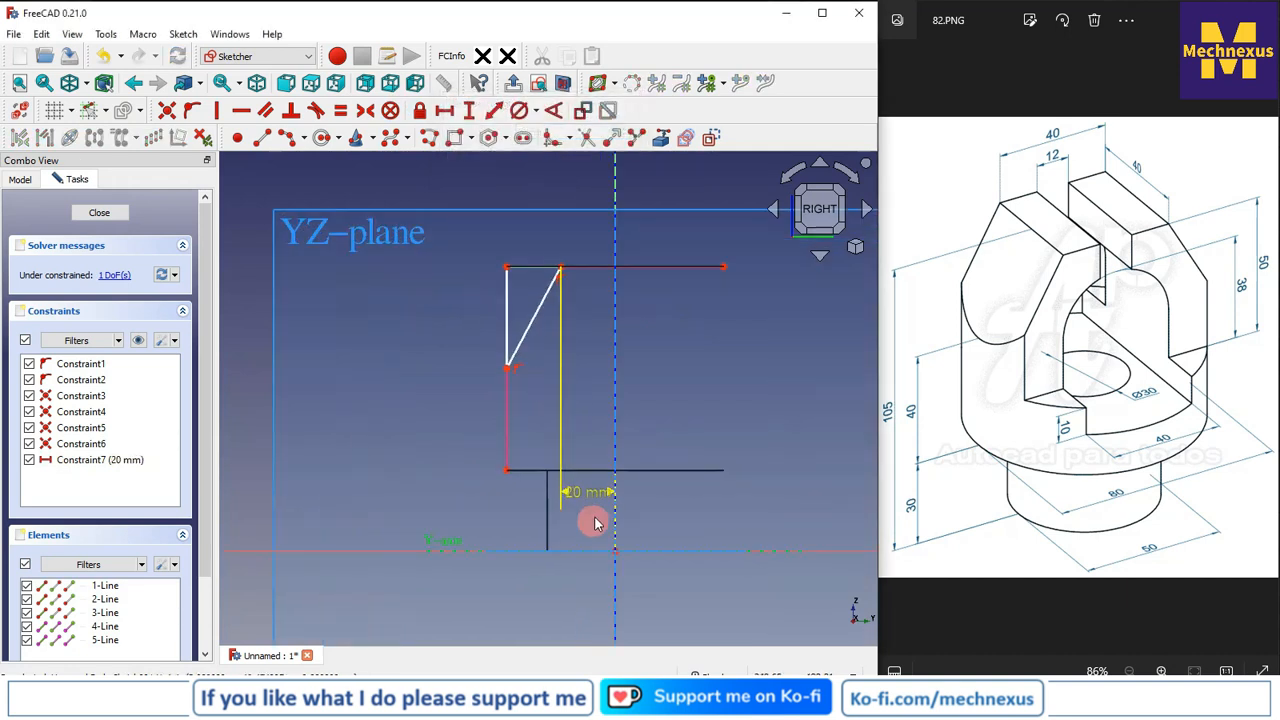
{"action": "left_click_drag", "start_coordinate": [598, 498], "coordinate": [711, 223]}
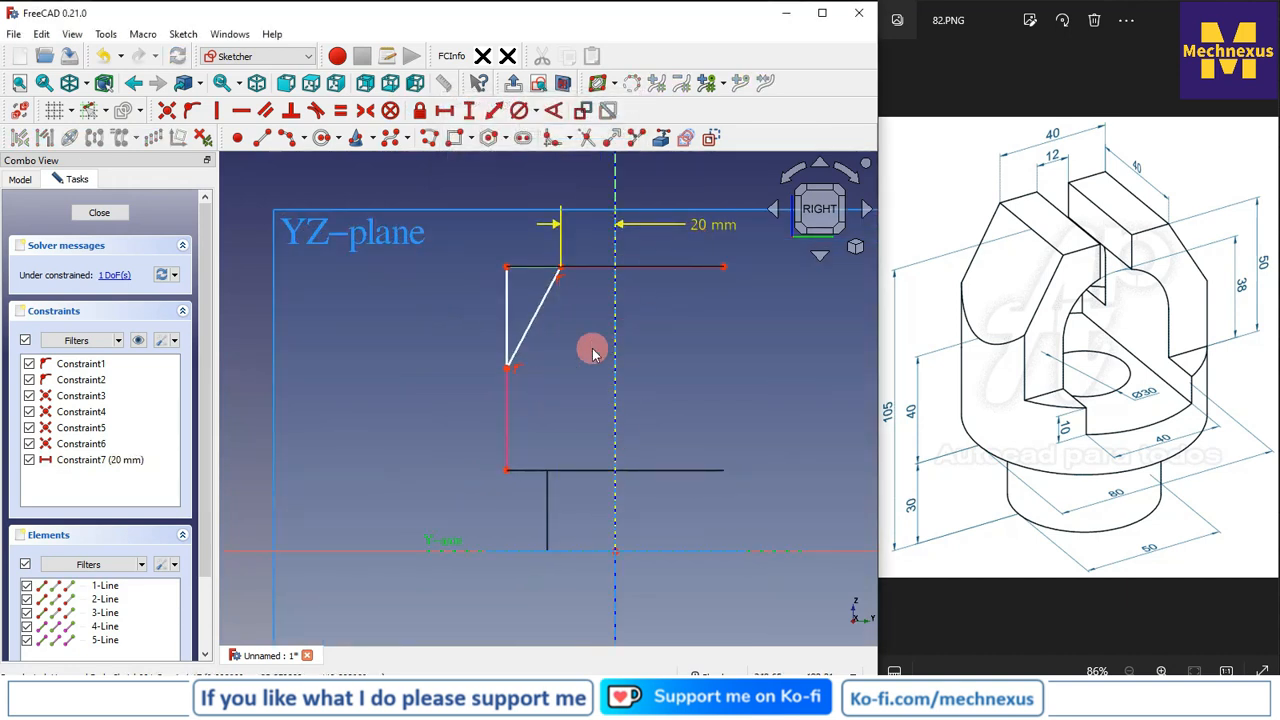
- Constrain the vertical distance from the large cylinder's lower corner to the triangle's lower vertex to 40 mm and close the sketch
{"action": "scroll", "coordinate": [523, 430], "scroll_direction": "up", "scroll_amount": 1}
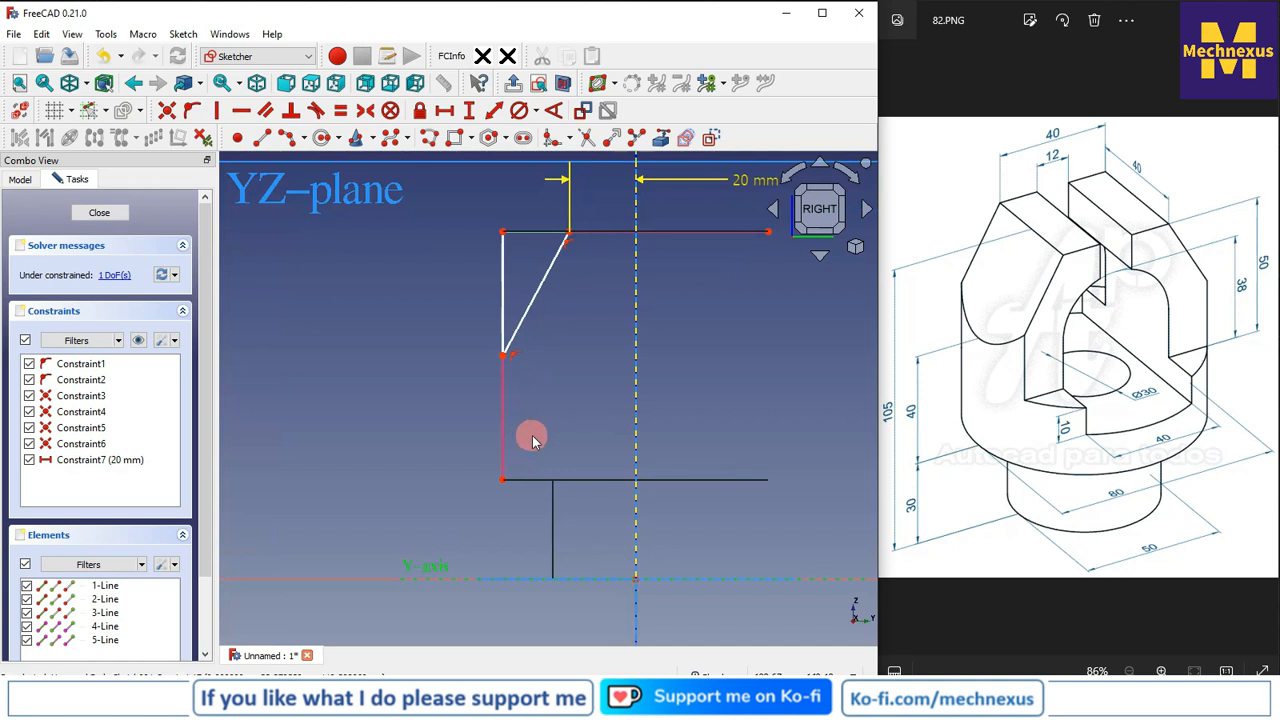
{"action": "left_click", "coordinate": [502, 482]}
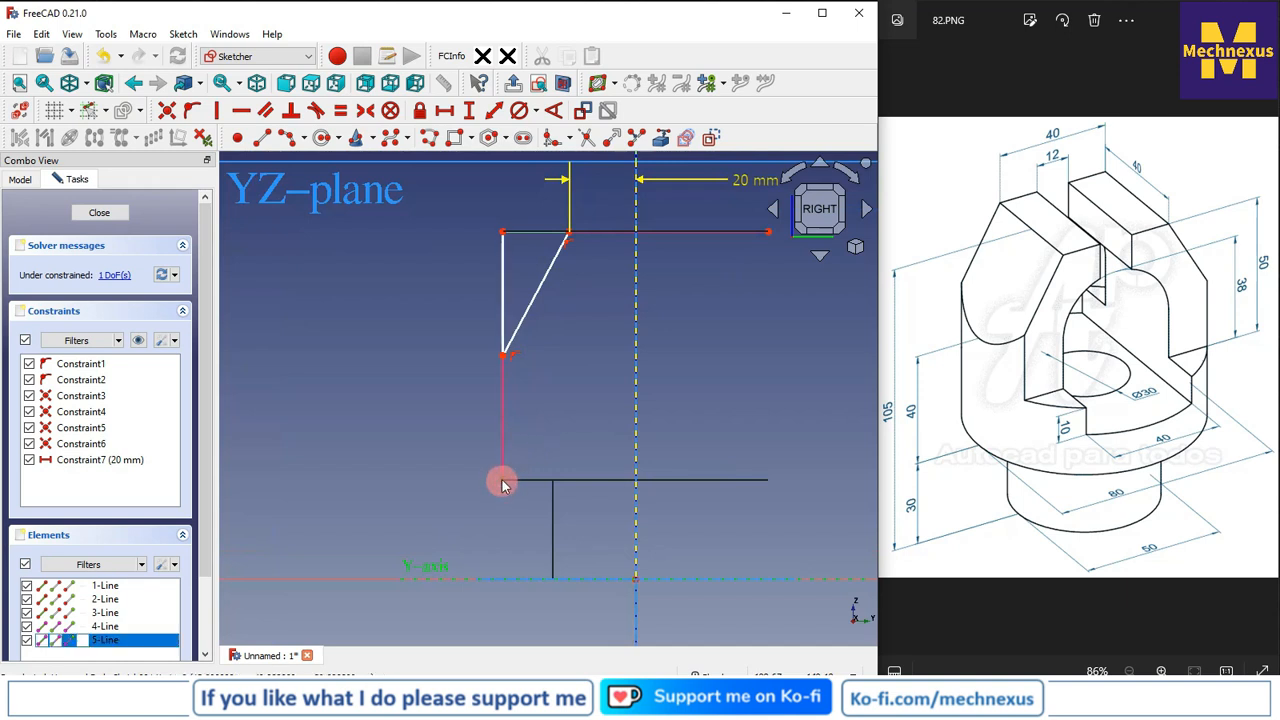
{"action": "left_click", "coordinate": [502, 355]}
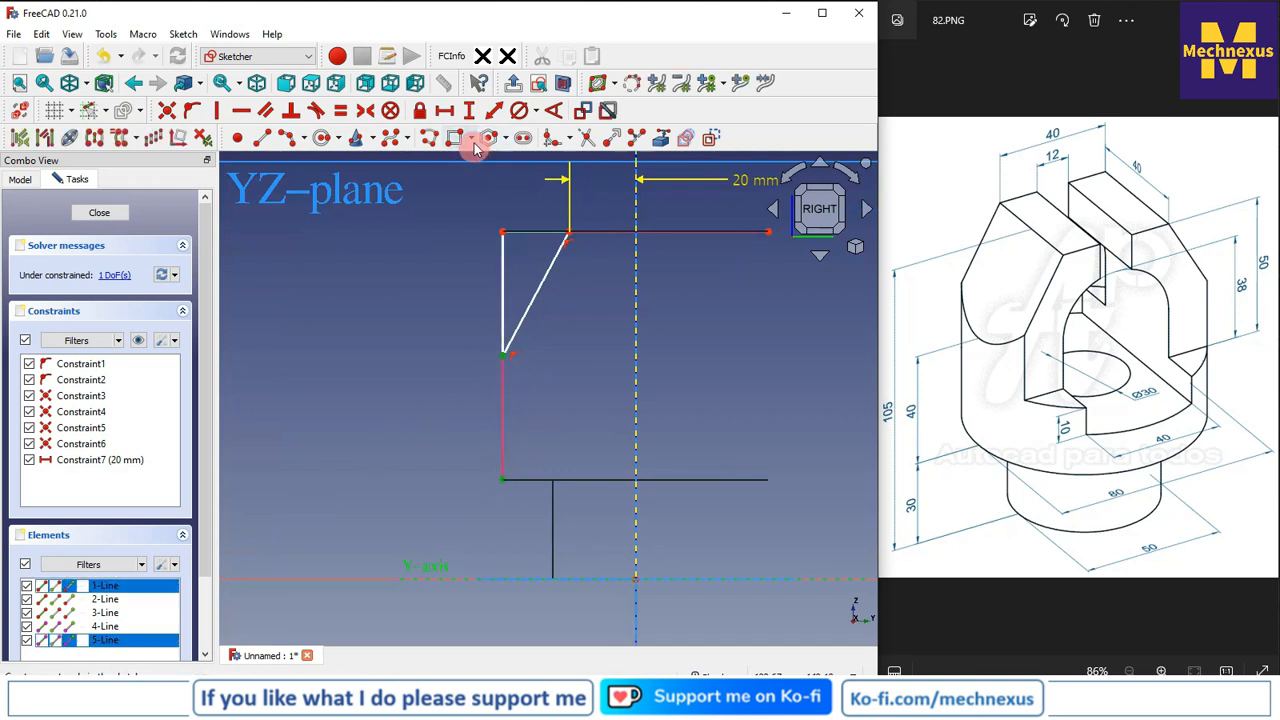
{"action": "left_click", "coordinate": [469, 110]}
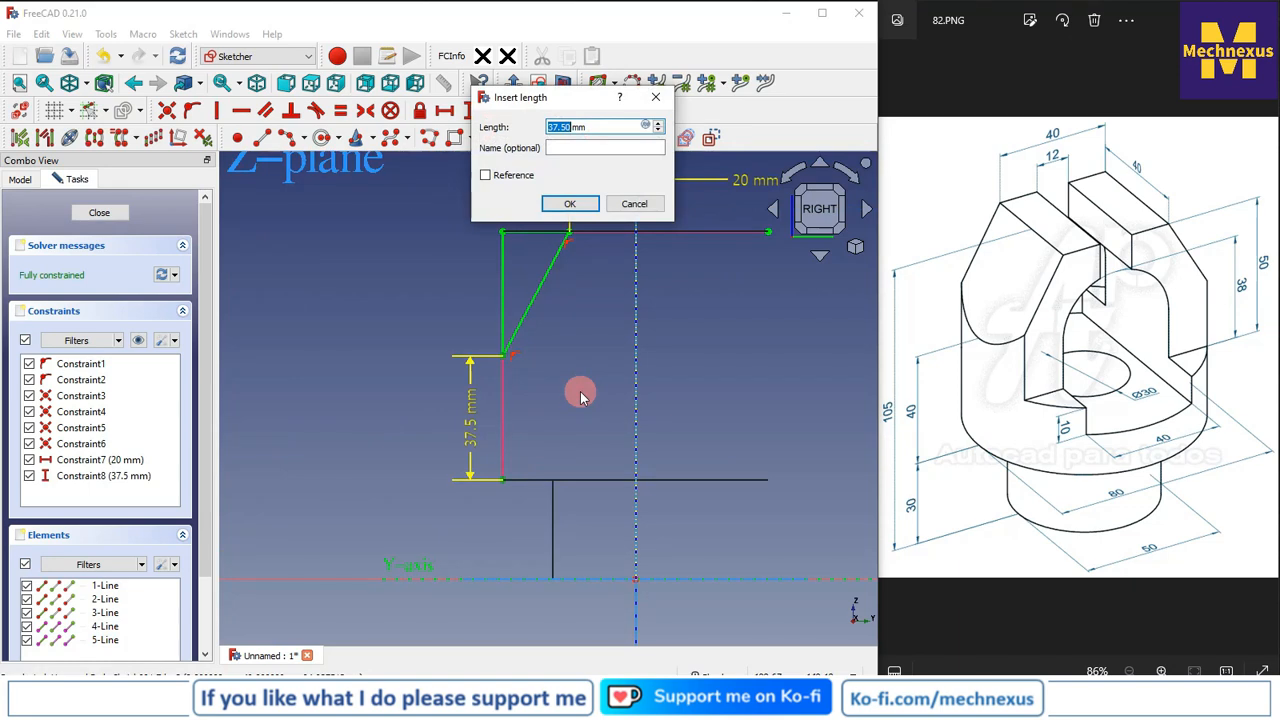
{"action": "key", "text": "Return"}
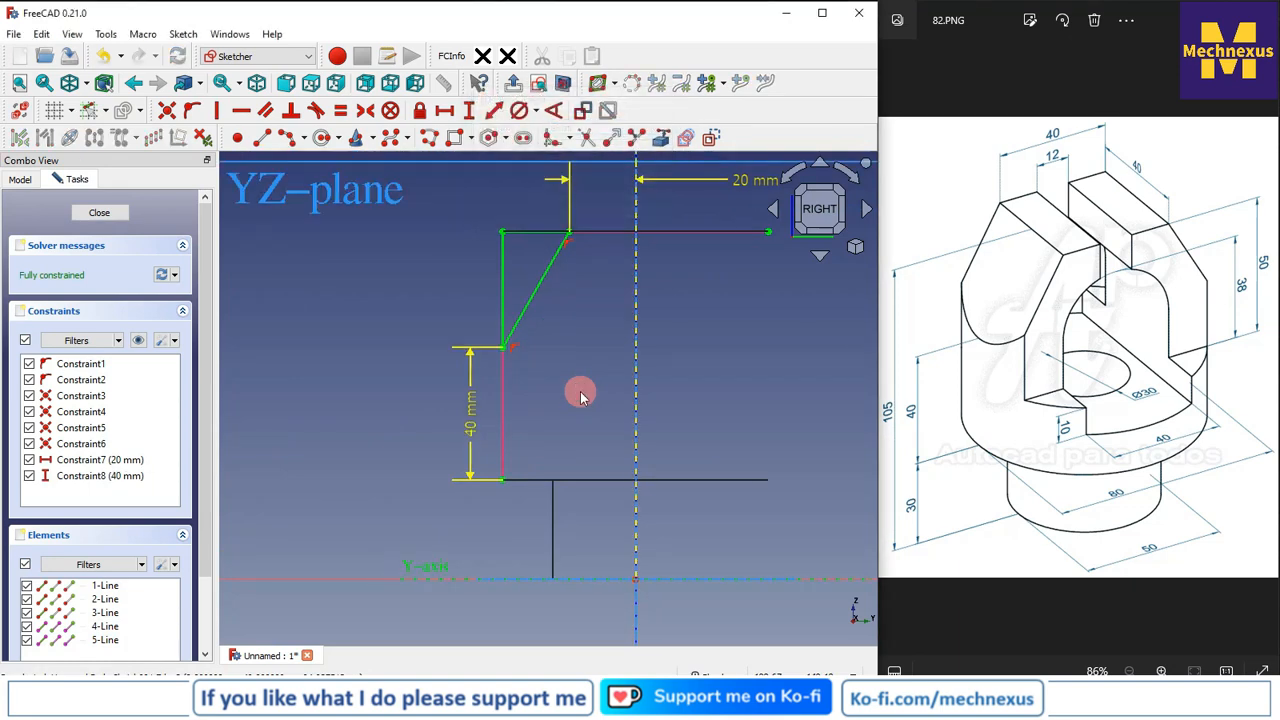
{"action": "left_click", "coordinate": [103, 218]}
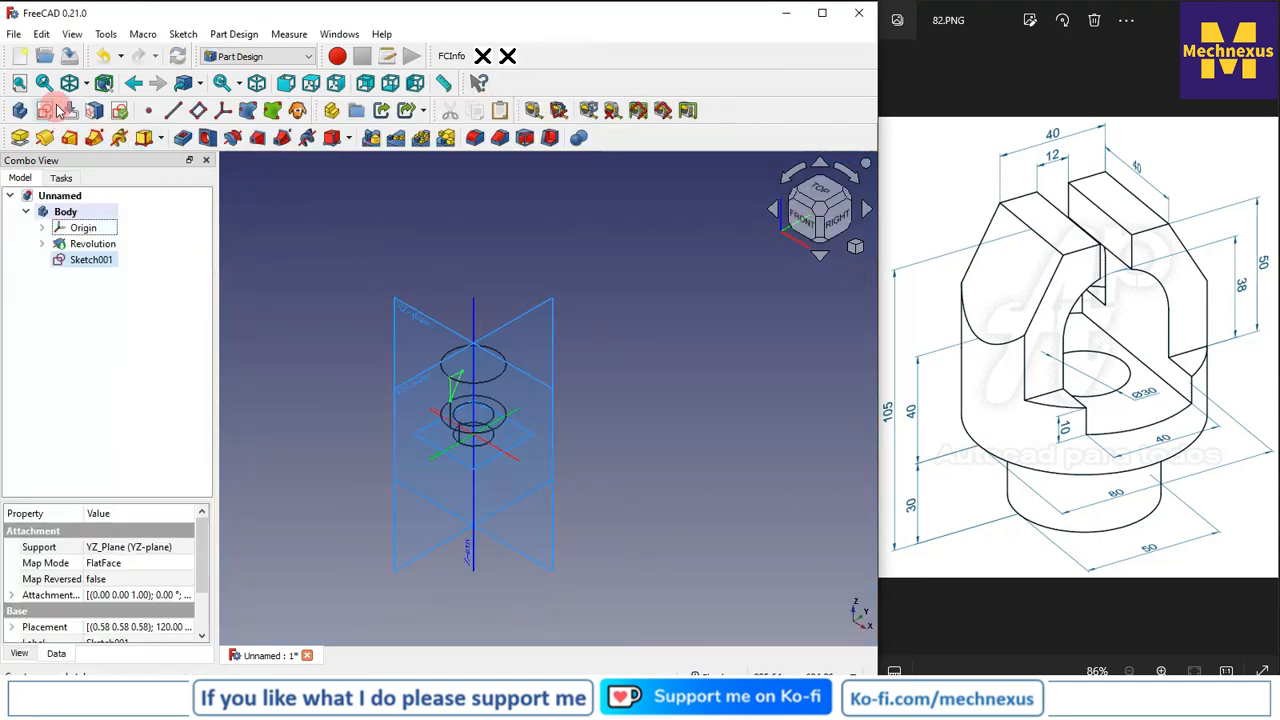
- Hide the body's origin and return the model to a shaded display with edges
{"action": "left_click", "coordinate": [84, 229]}
{"action": "key", "text": "space"}
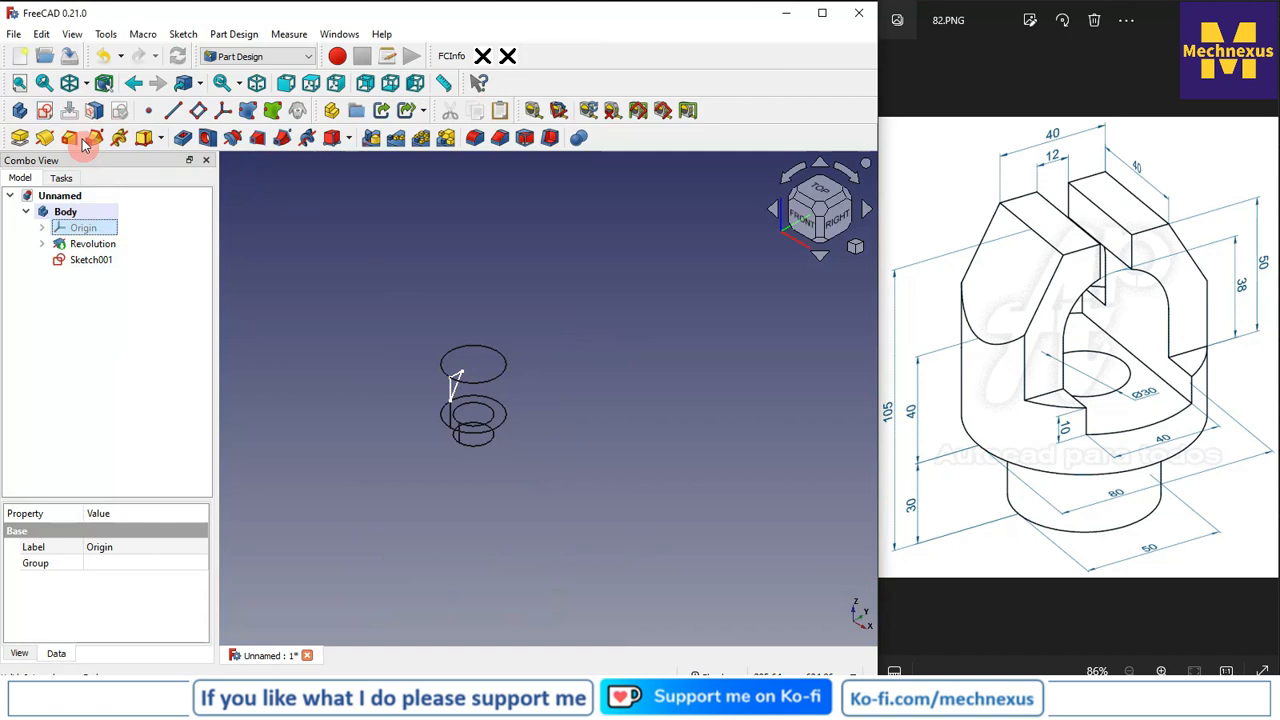
{"action": "left_click", "coordinate": [88, 86]}
{"action": "left_click", "coordinate": [100, 195]}
{"action": "left_click", "coordinate": [423, 402]}
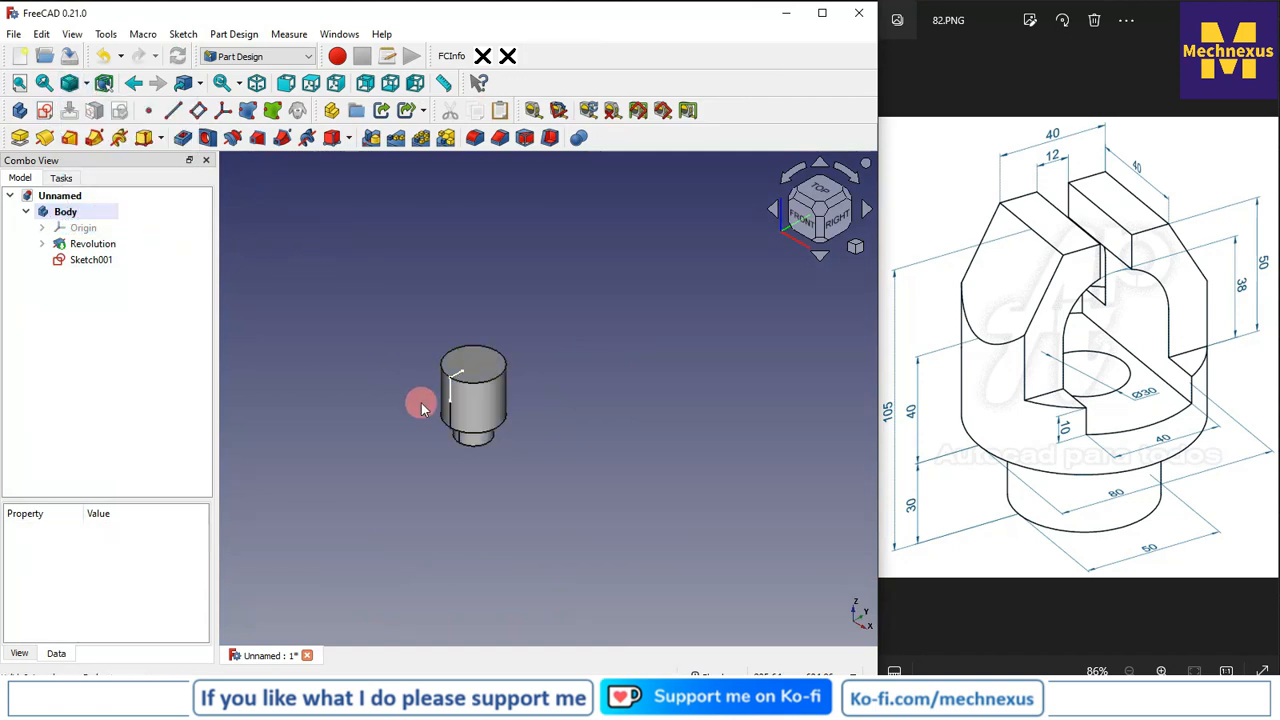
- Pocket the triangular sketch through all, symmetric to its plane, to cut the sloped flat on the cylinder
{"action": "left_click", "coordinate": [88, 259]}
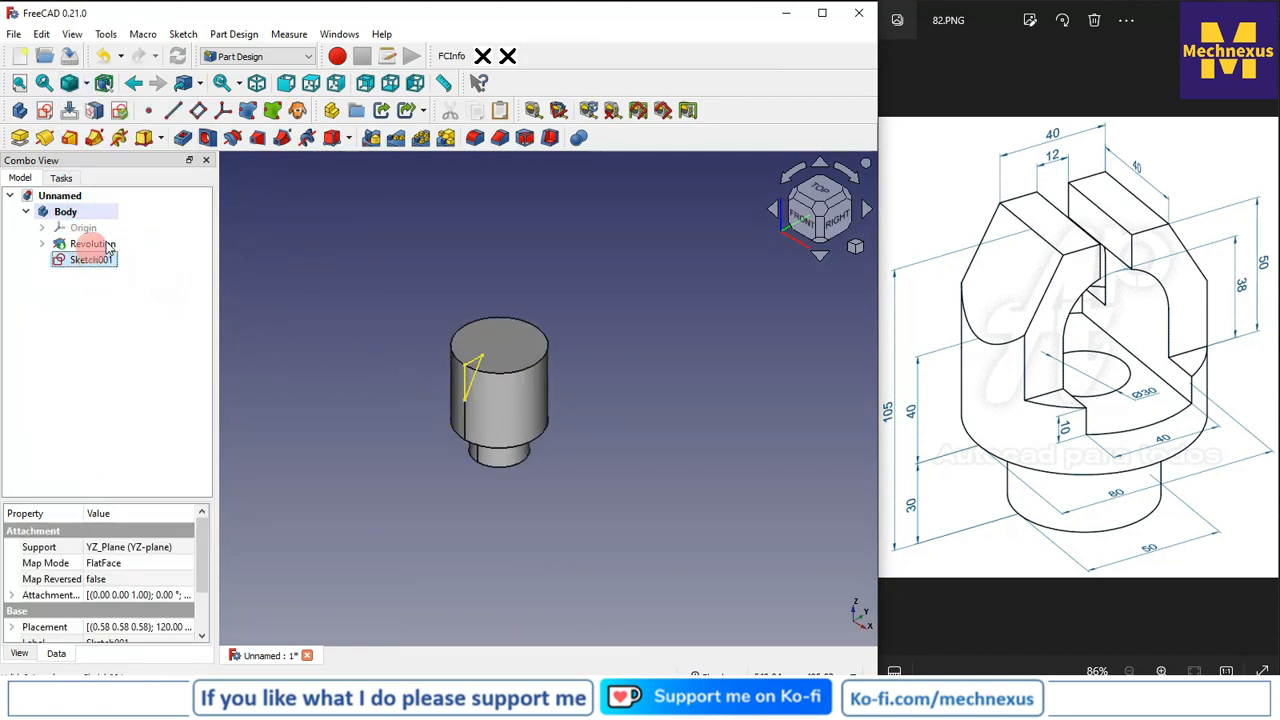
{"action": "left_click", "coordinate": [184, 139]}
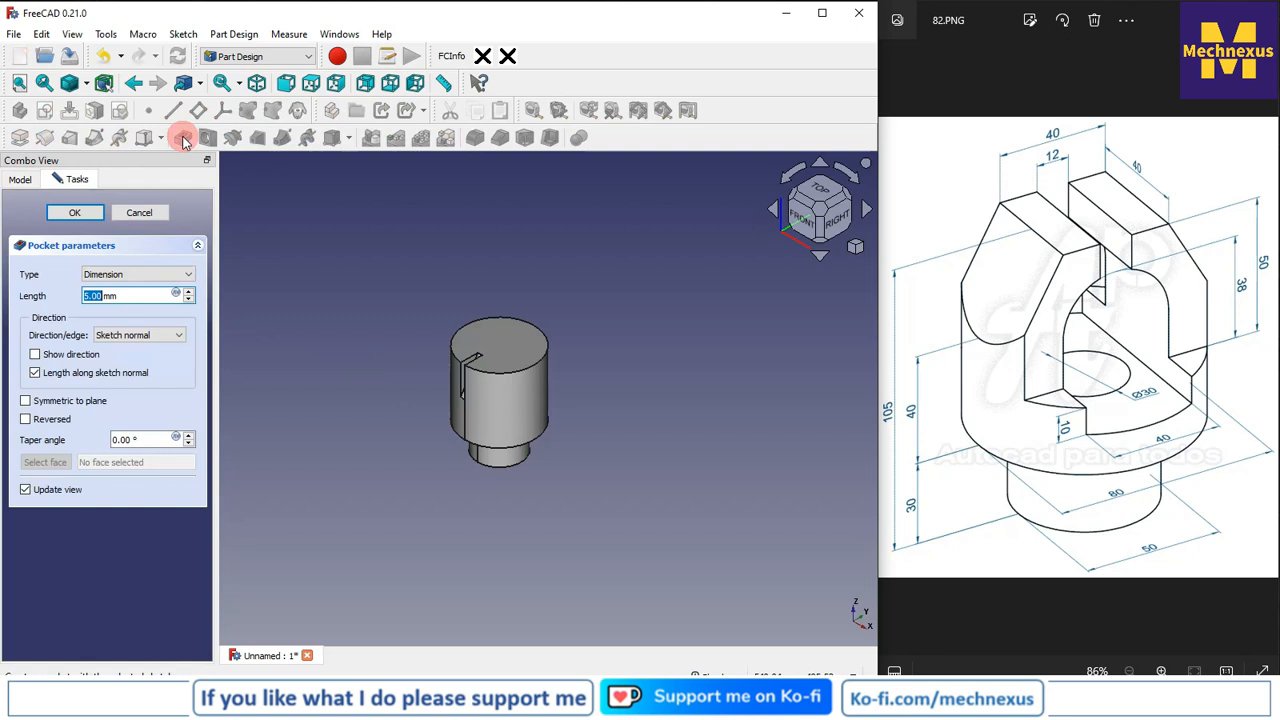
{"action": "left_click", "coordinate": [128, 274]}
{"action": "left_click", "coordinate": [131, 298]}
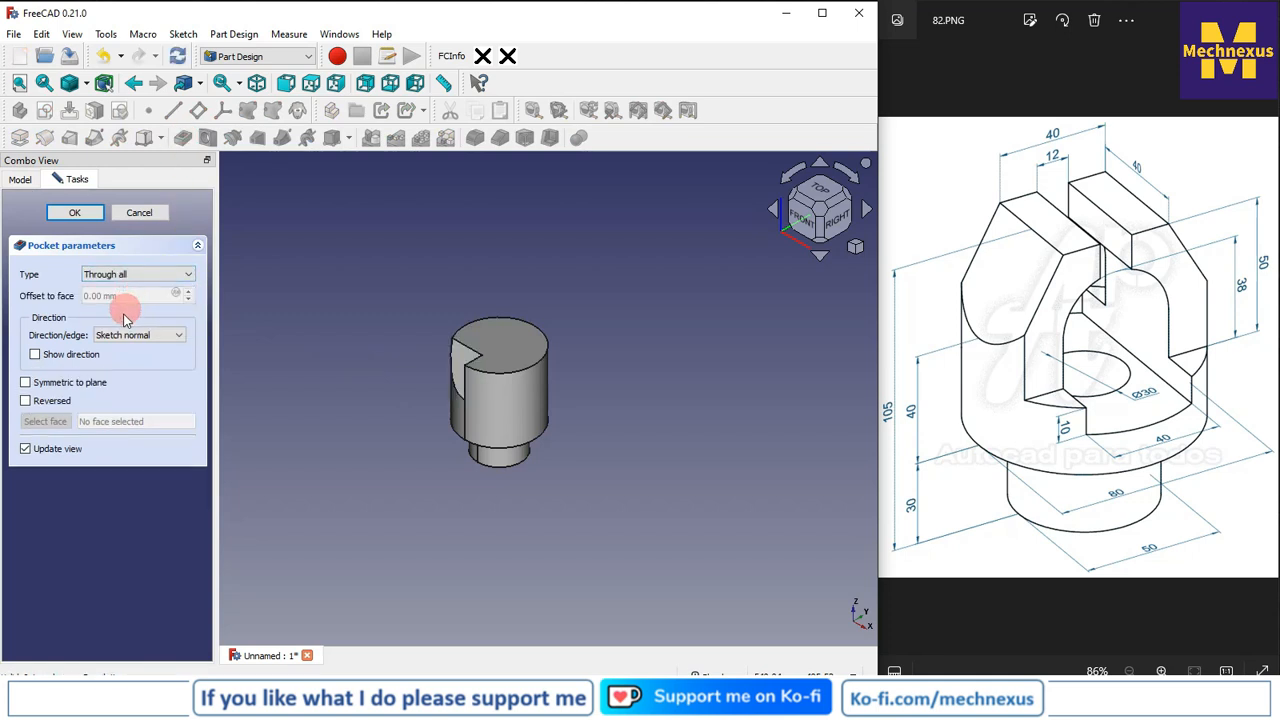
{"action": "left_click", "coordinate": [28, 381]}
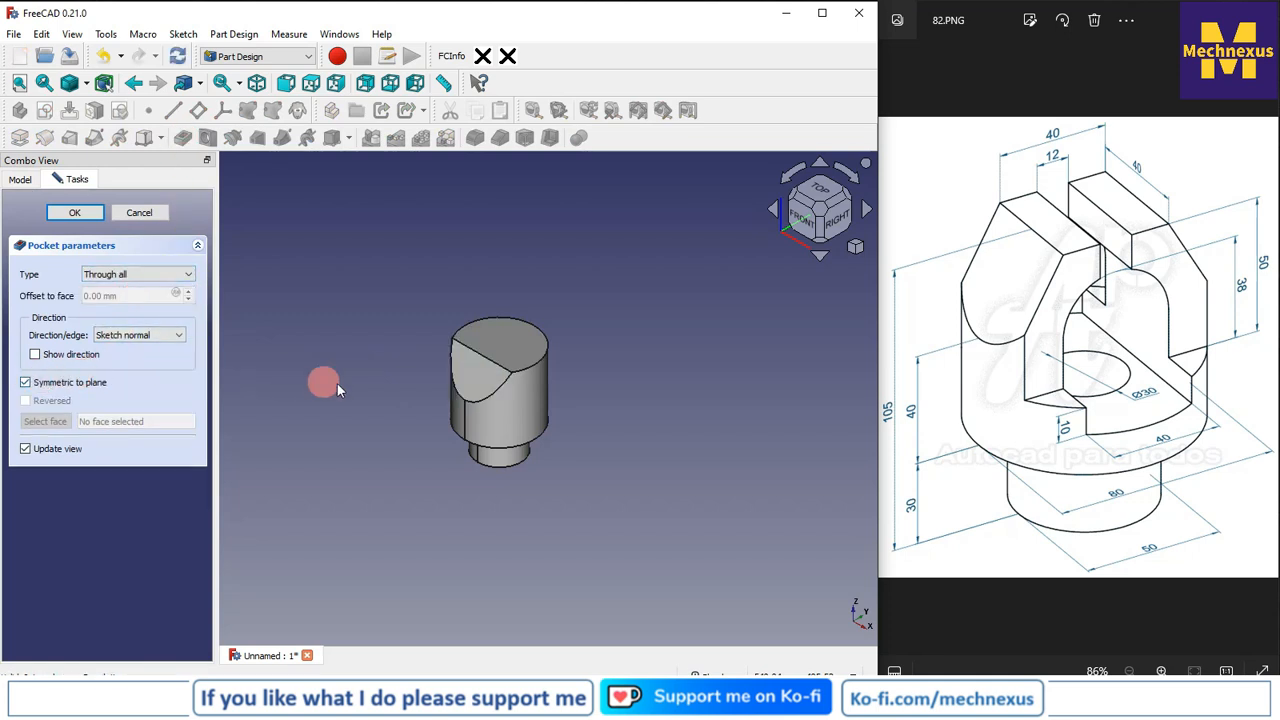
{"action": "scroll", "coordinate": [456, 354], "scroll_direction": "up", "scroll_amount": 2}
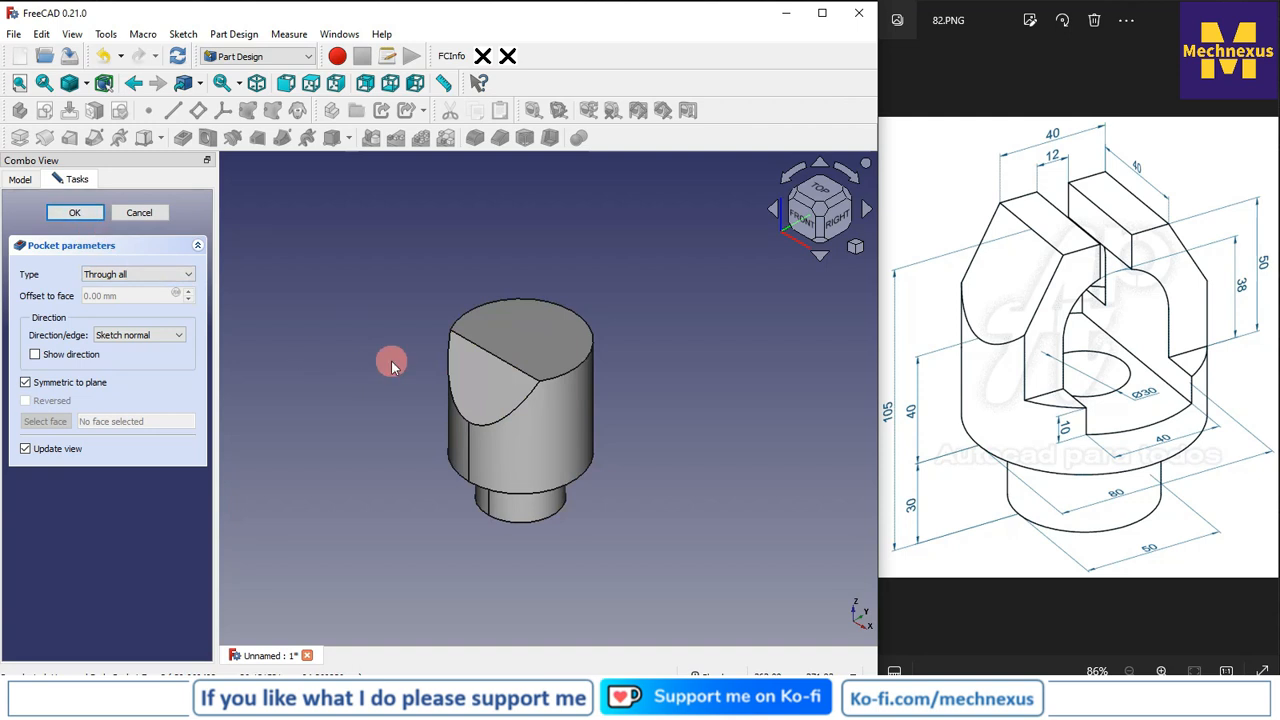
{"action": "left_click", "coordinate": [76, 213]}
{"action": "left_click", "coordinate": [342, 245]}
- Mirror the sloped pocket about the base XZ plane onto the opposite side of the cylinder
{"action": "left_click", "coordinate": [85, 262]}
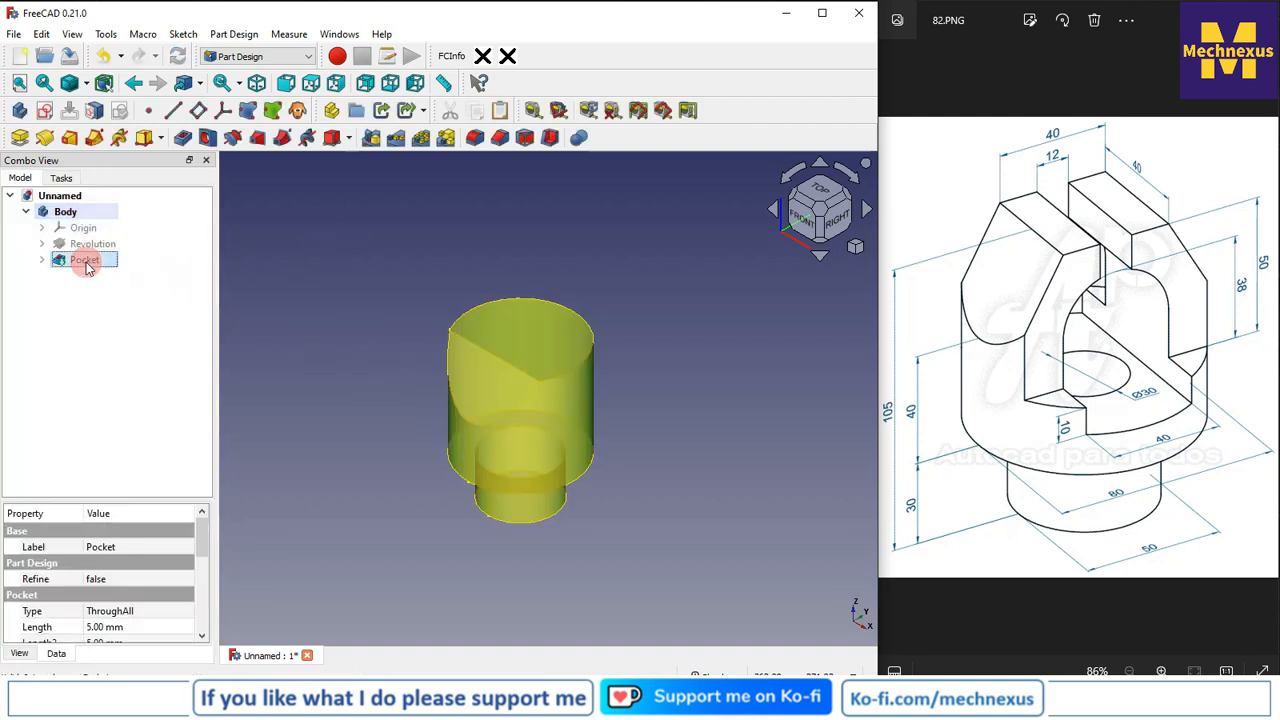
{"action": "key", "text": "space"}
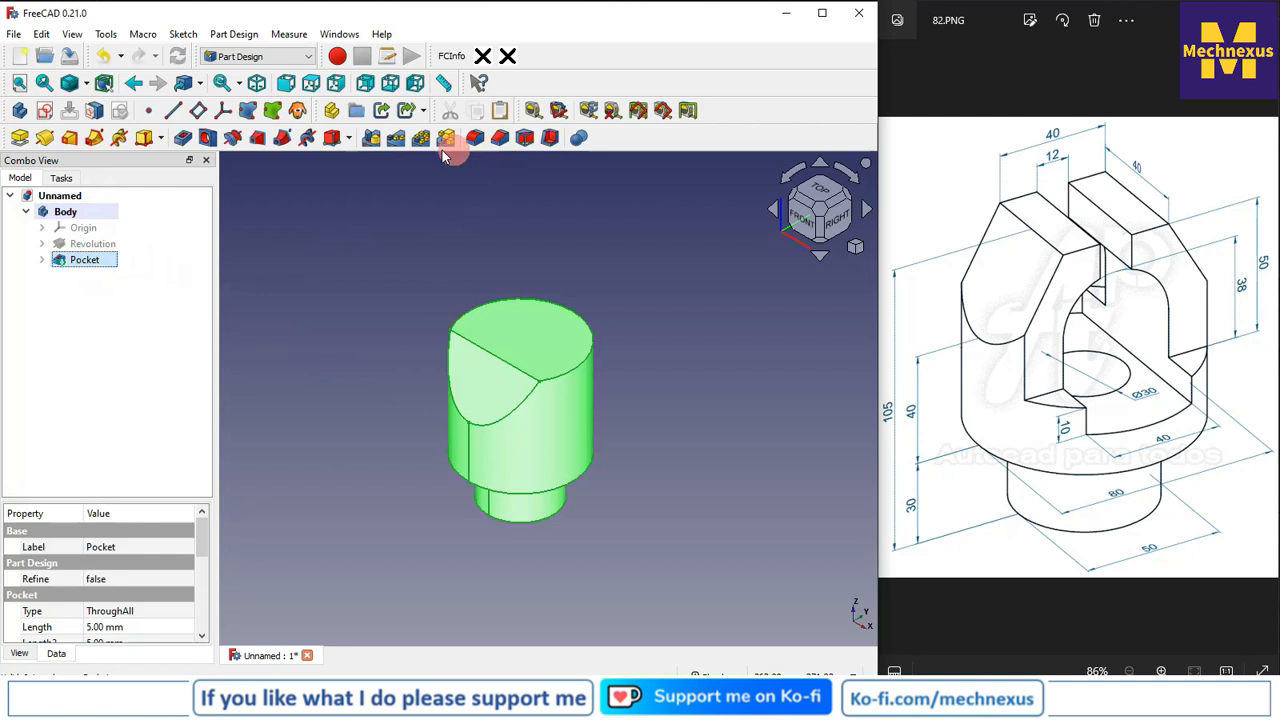
{"action": "left_click", "coordinate": [372, 142]}
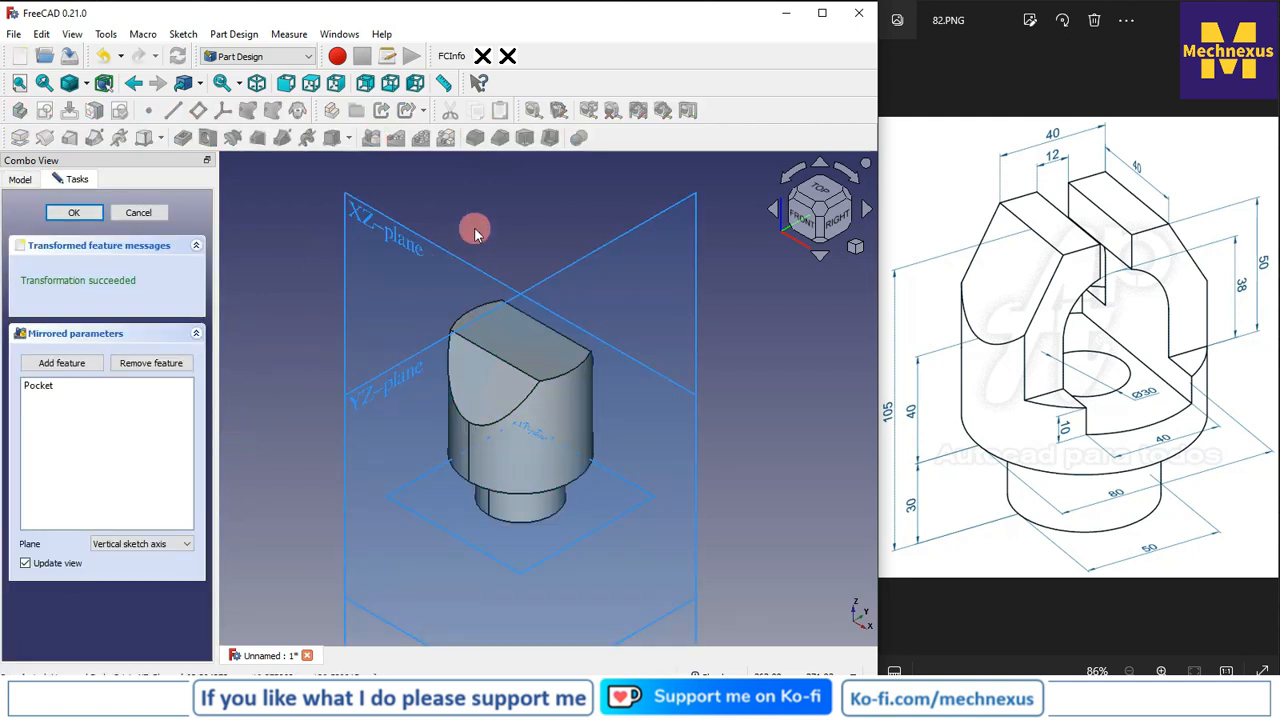
{"action": "scroll", "coordinate": [476, 230], "scroll_direction": "down", "scroll_amount": 2}
{"action": "left_click", "coordinate": [140, 544]}
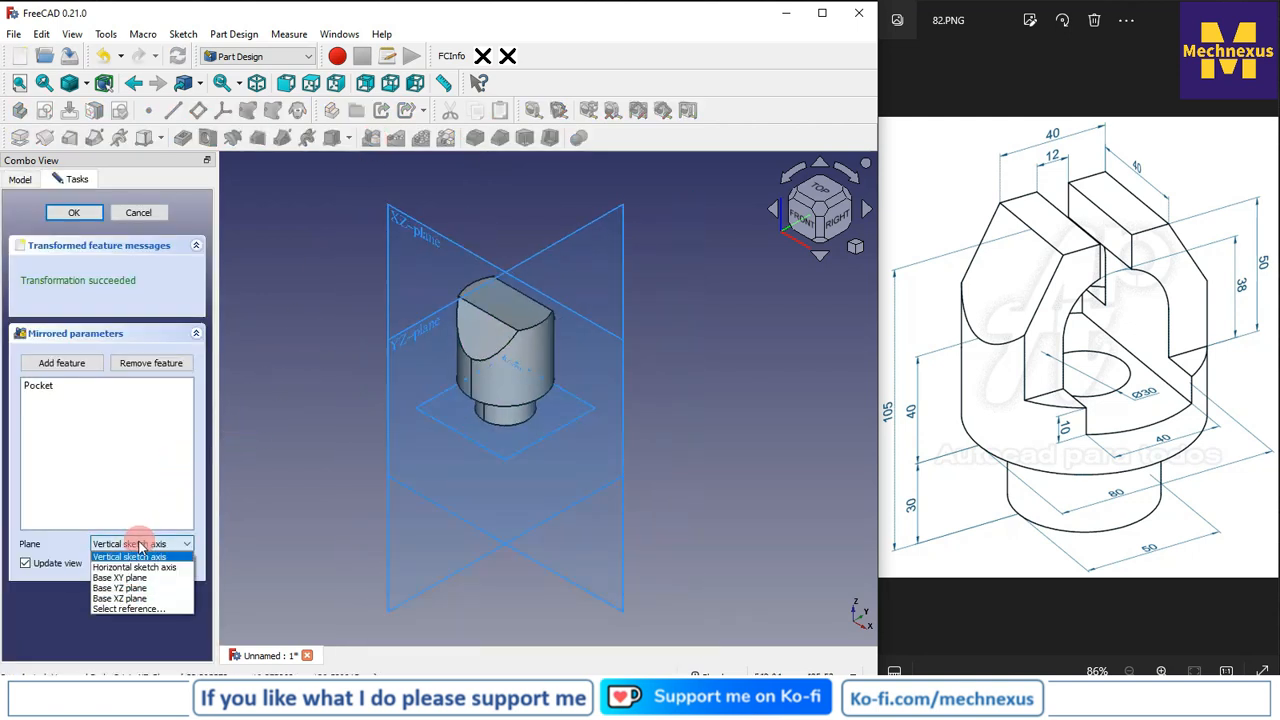
{"action": "left_click", "coordinate": [128, 608]}
{"action": "left_click", "coordinate": [420, 236]}
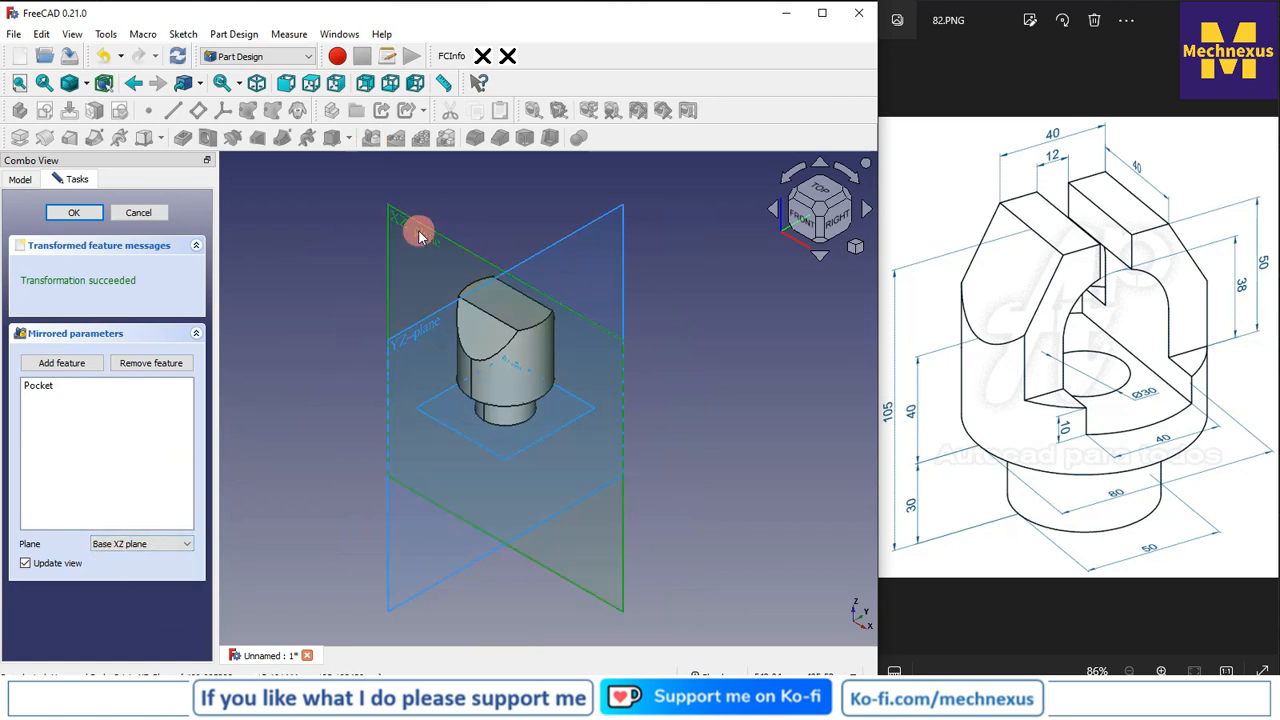
{"action": "left_click", "coordinate": [90, 215]}
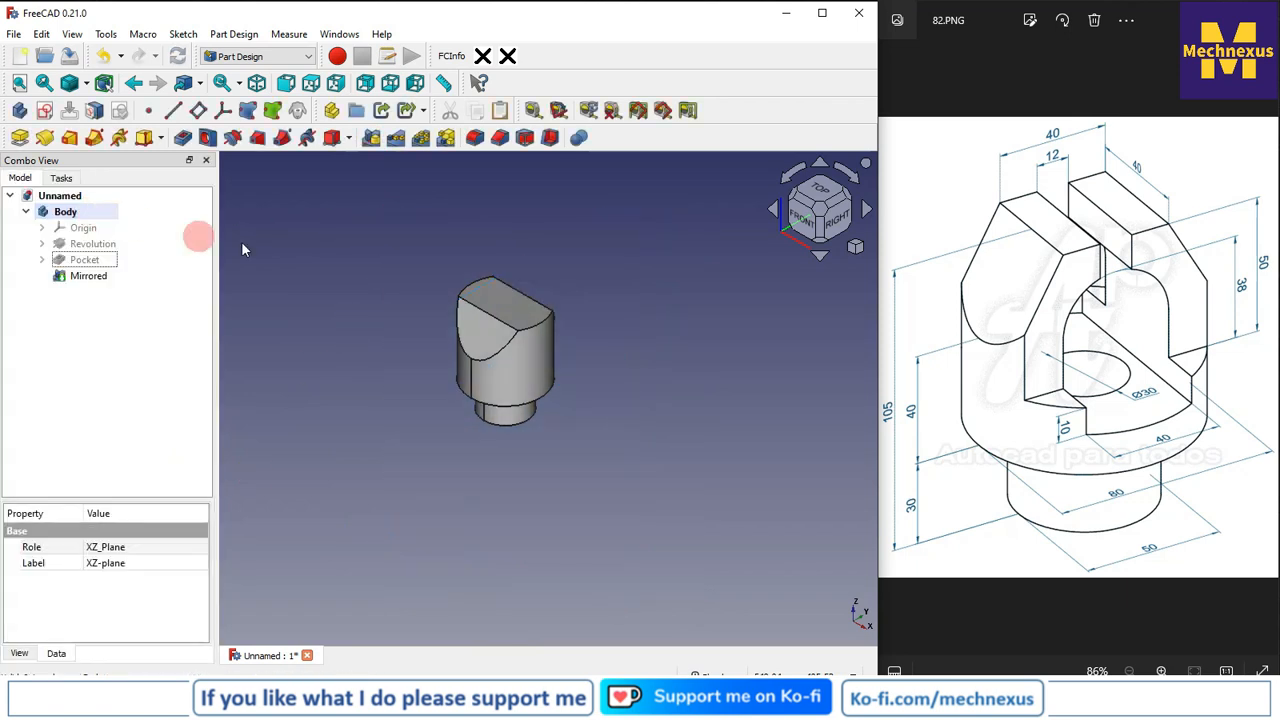
- Show the origin planes and axes around the mirrored body
{"action": "scroll", "coordinate": [500, 349], "scroll_direction": "up", "scroll_amount": 3}
{"action": "middle_click_drag", "start_coordinate": [500, 428], "coordinate": [498, 380]}
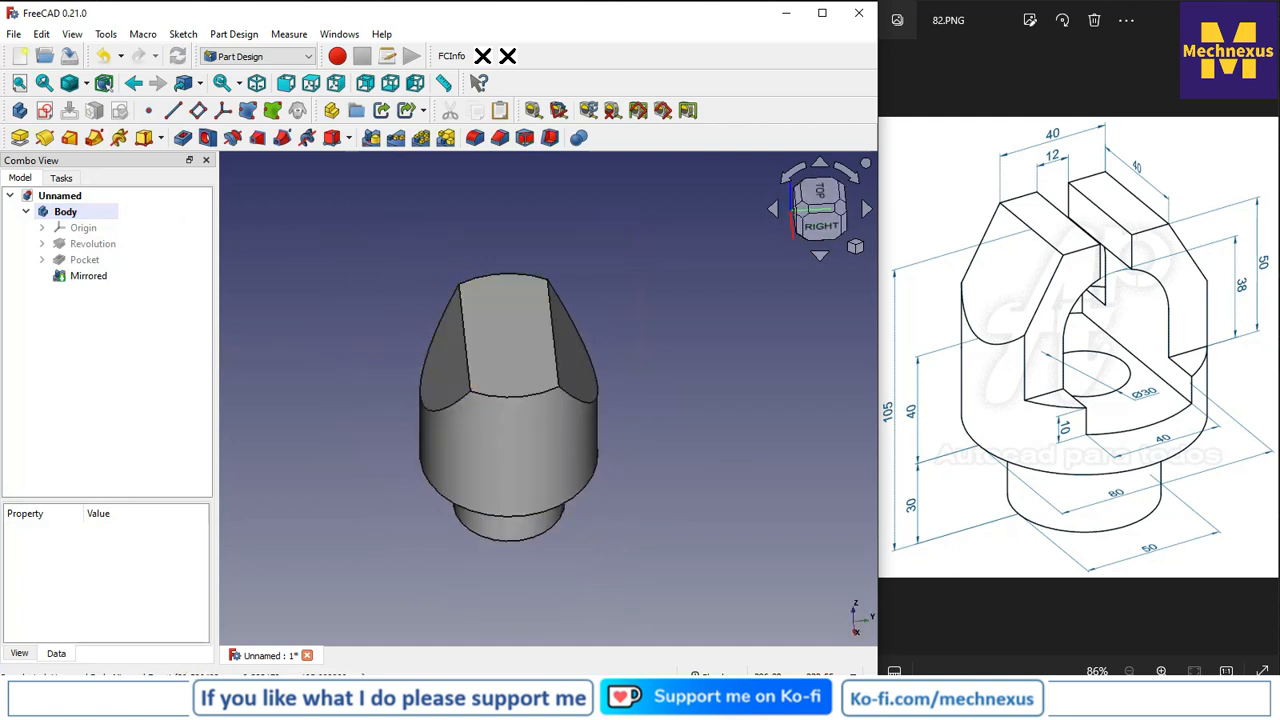
{"action": "left_click", "coordinate": [855, 246]}
{"action": "left_click", "coordinate": [869, 292]}
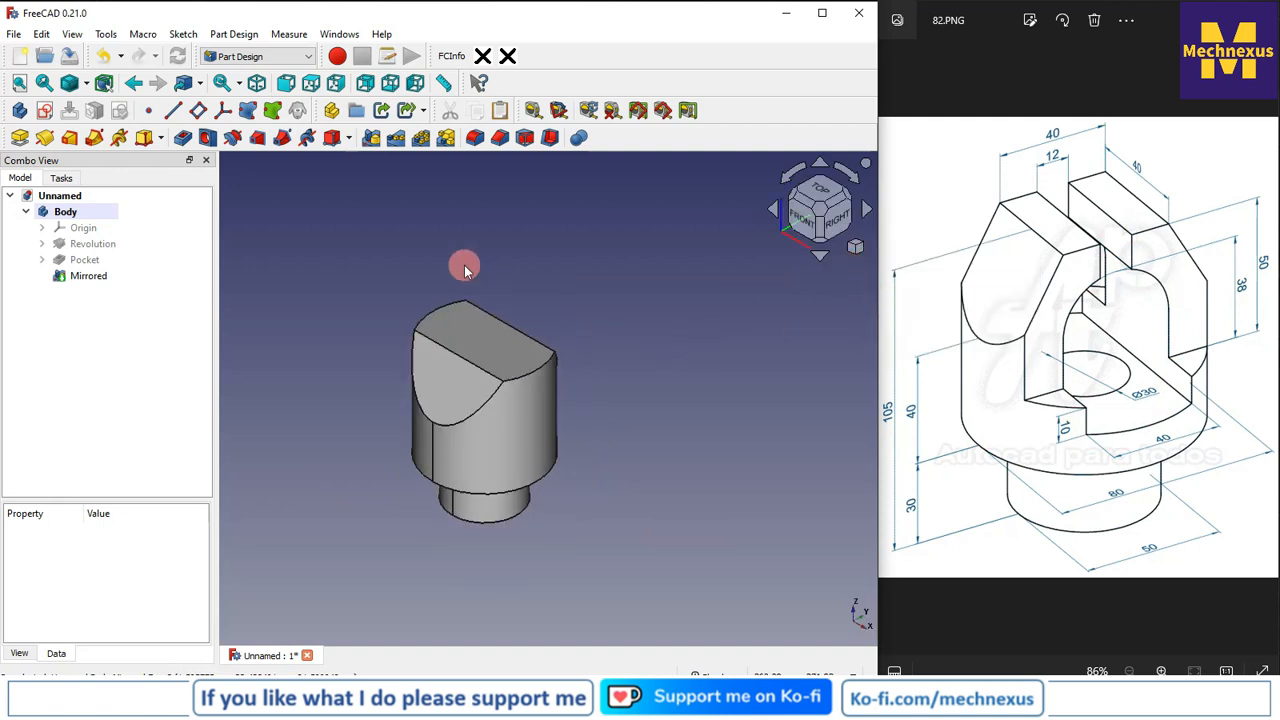
{"action": "left_click", "coordinate": [85, 228]}
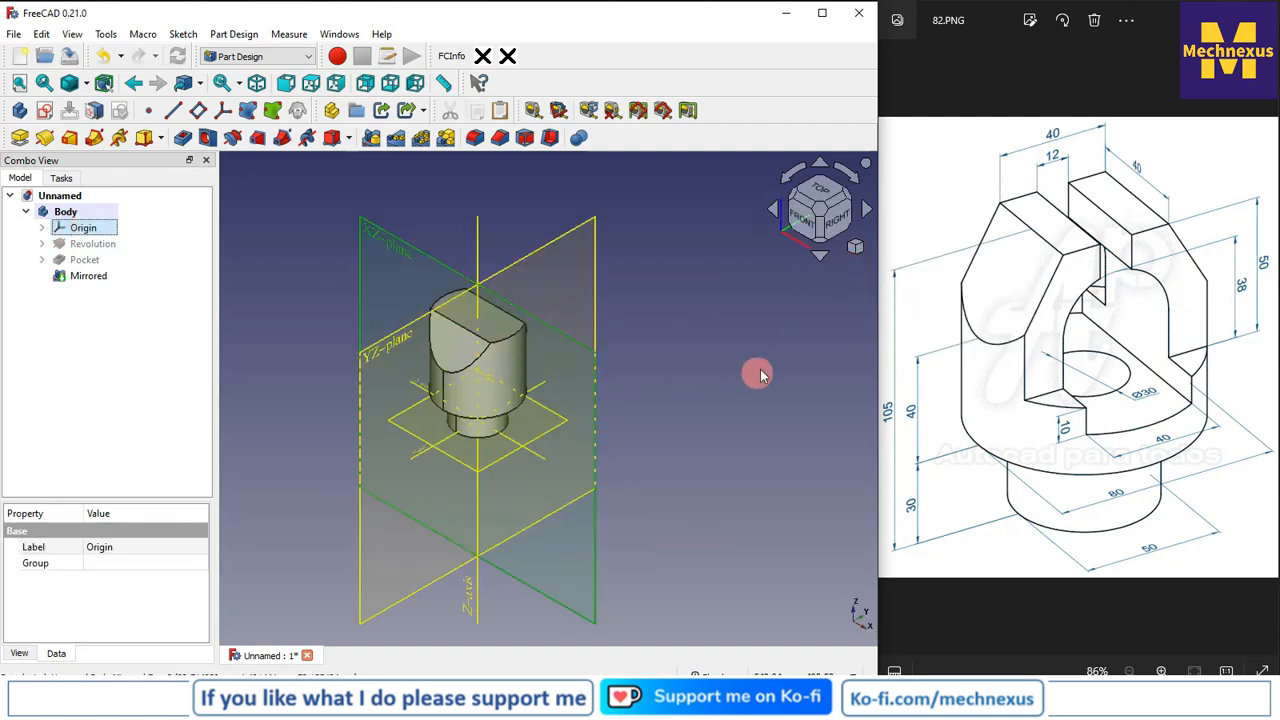
- Start a new sketch on the body's YZ plane
{"action": "left_click", "coordinate": [757, 368]}
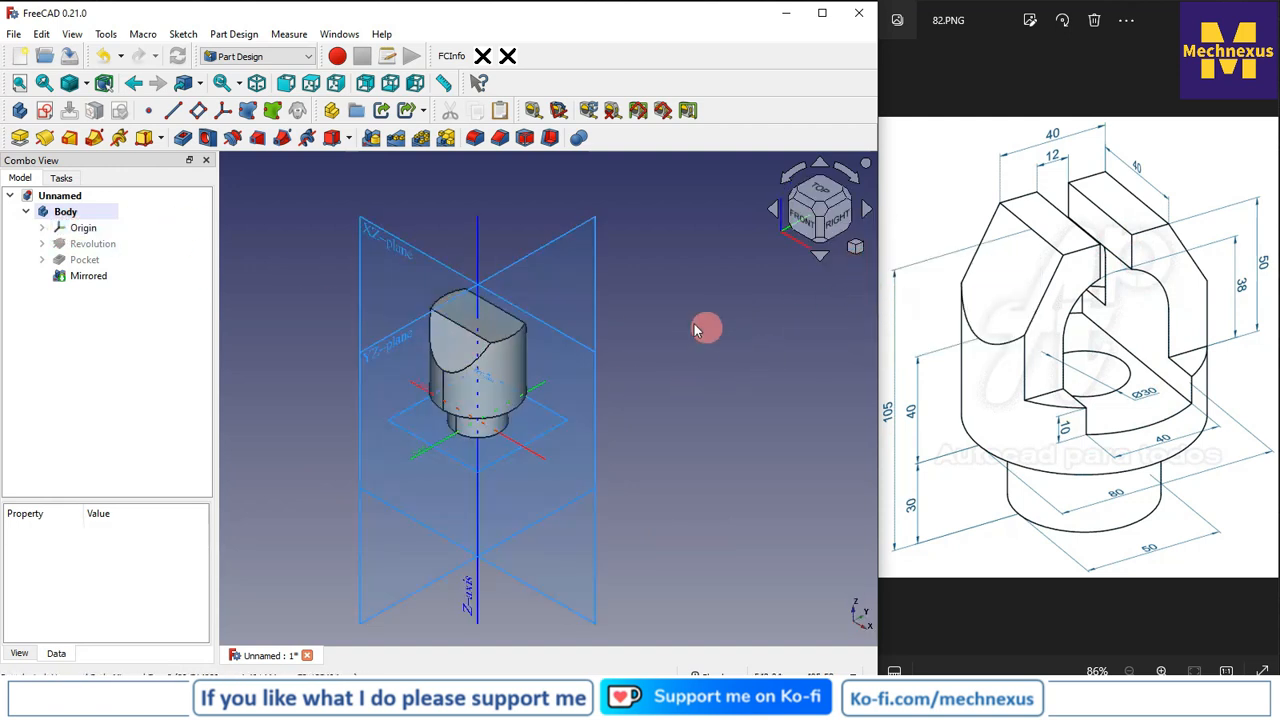
{"action": "left_click", "coordinate": [538, 257]}
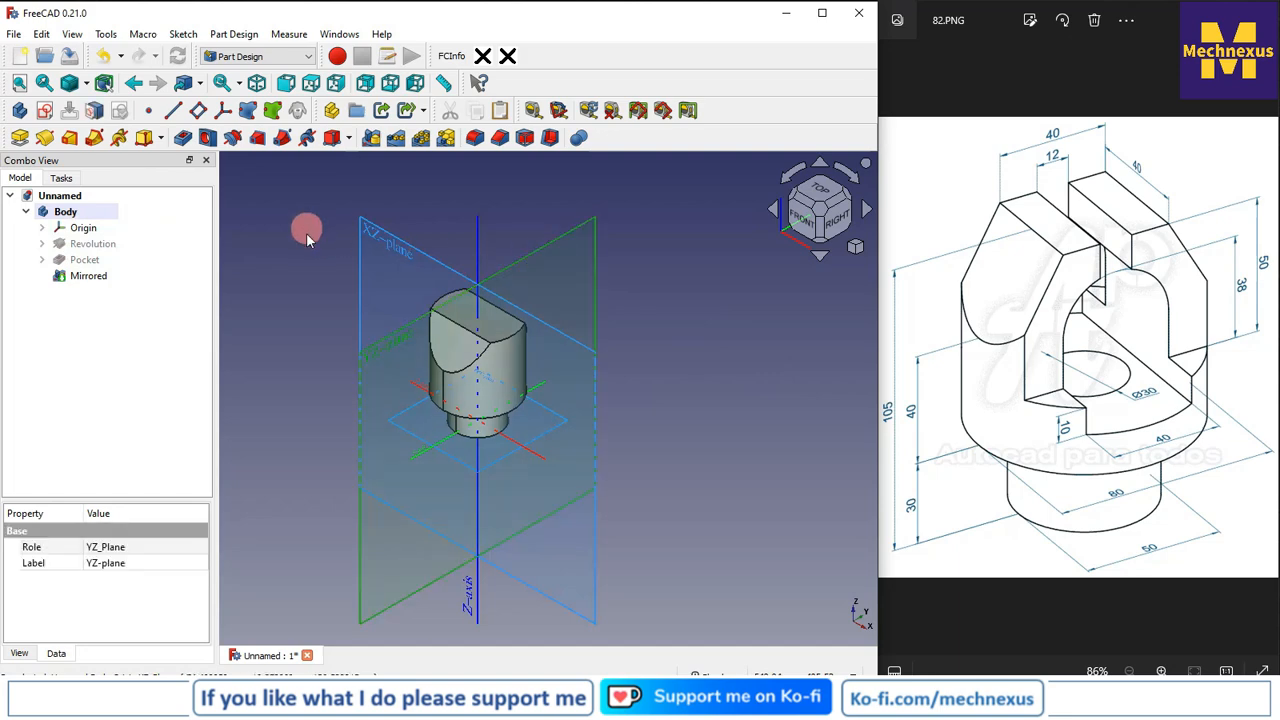
{"action": "left_click", "coordinate": [45, 111]}
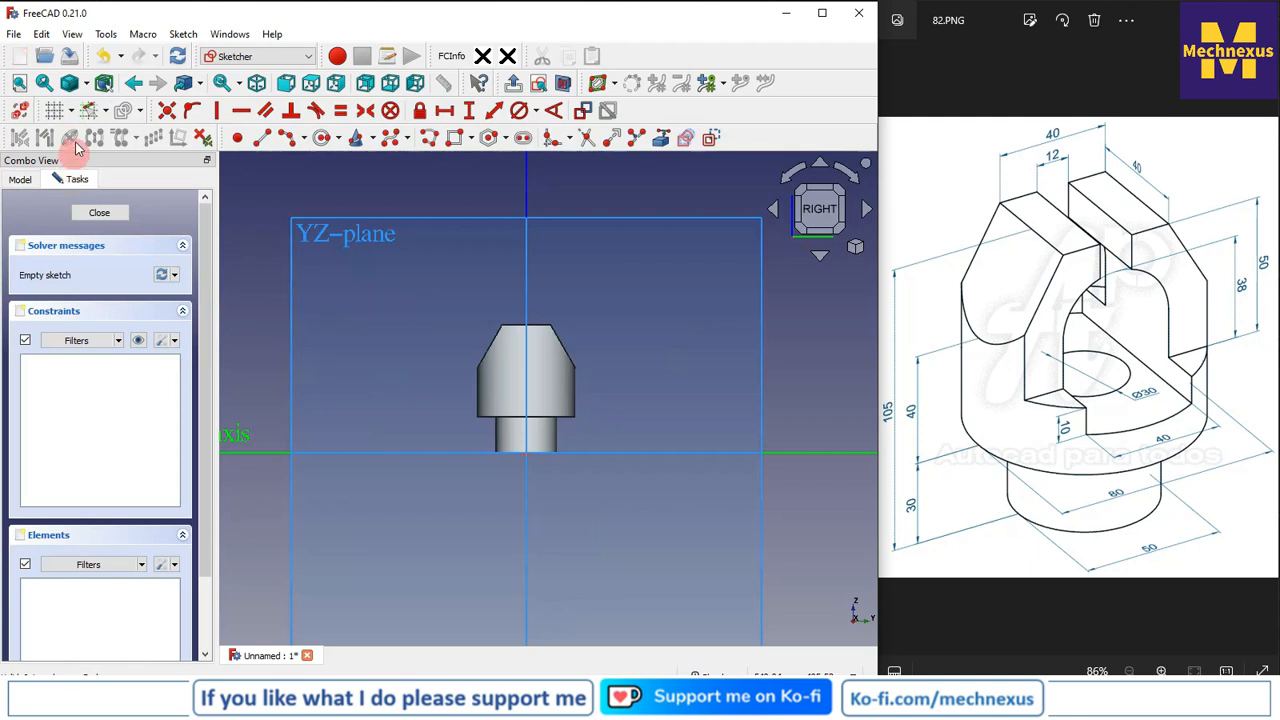
- Switch the model to wireframe display and hide the body's origin planes and axes
{"action": "left_click", "coordinate": [86, 85]}
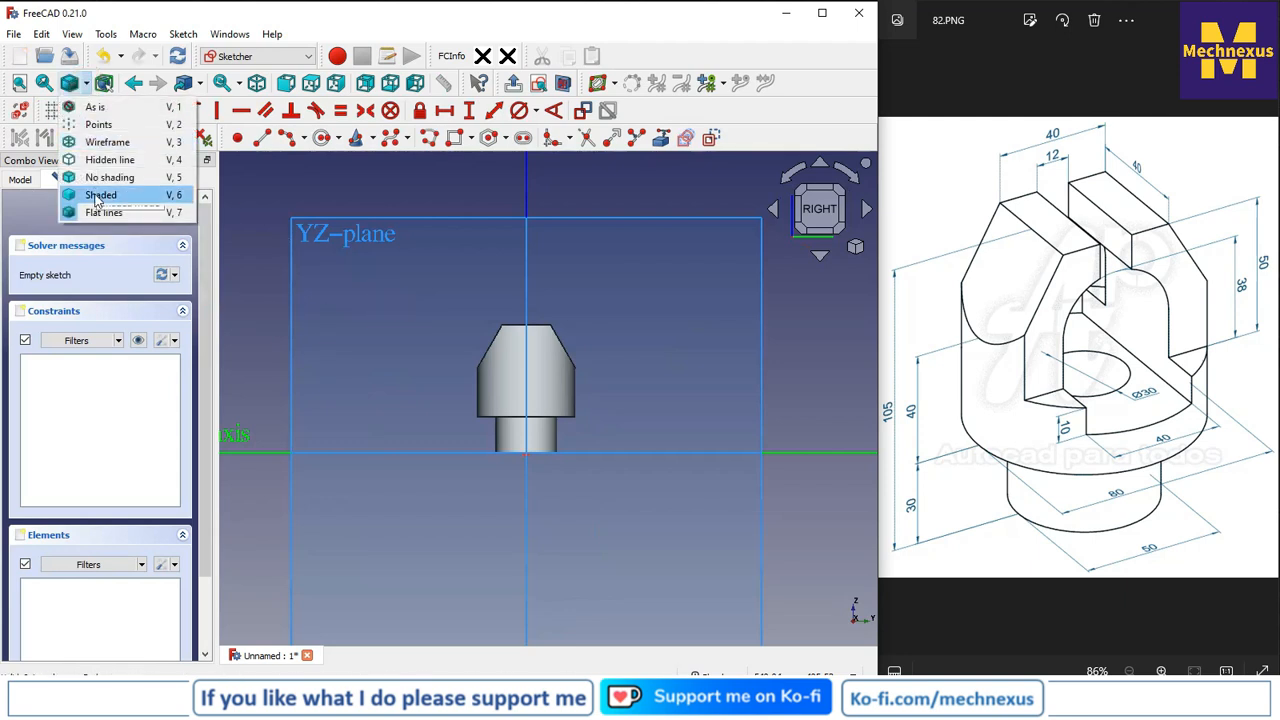
{"action": "left_click", "coordinate": [106, 143]}
{"action": "scroll", "coordinate": [546, 353], "scroll_direction": "down", "scroll_amount": 2}
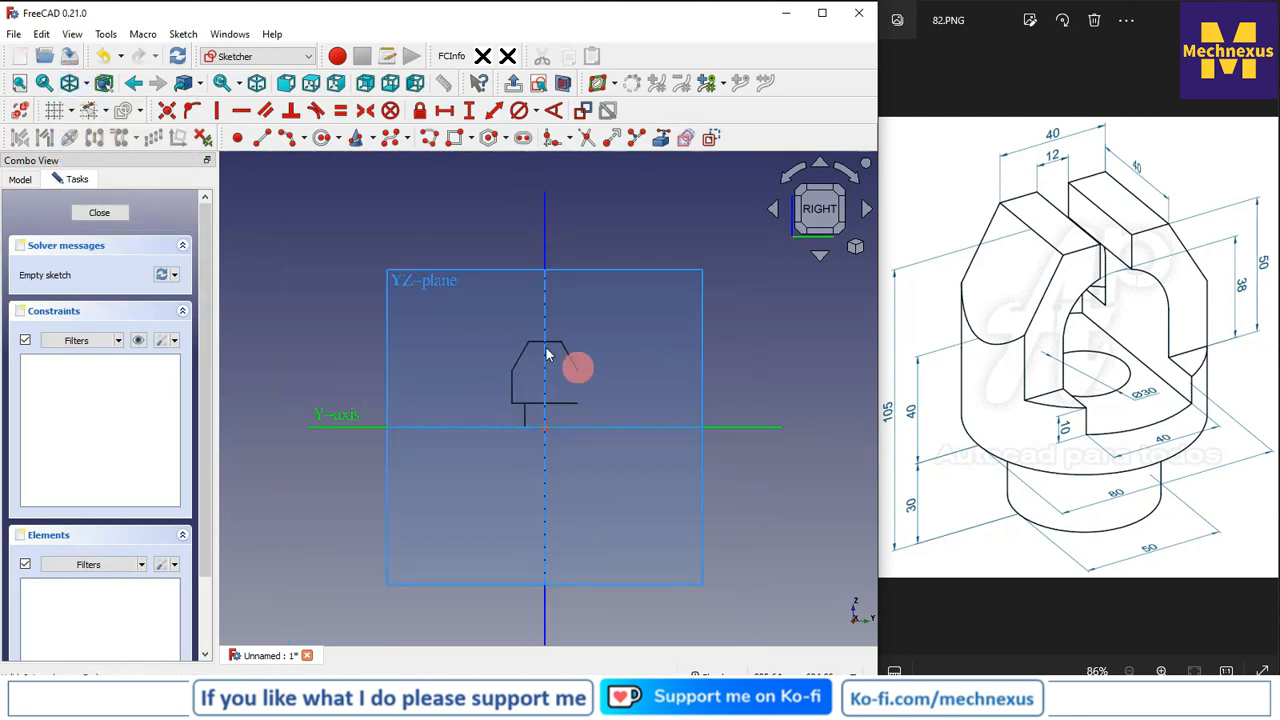
{"action": "left_click", "coordinate": [24, 178]}
{"action": "left_click", "coordinate": [82, 230]}
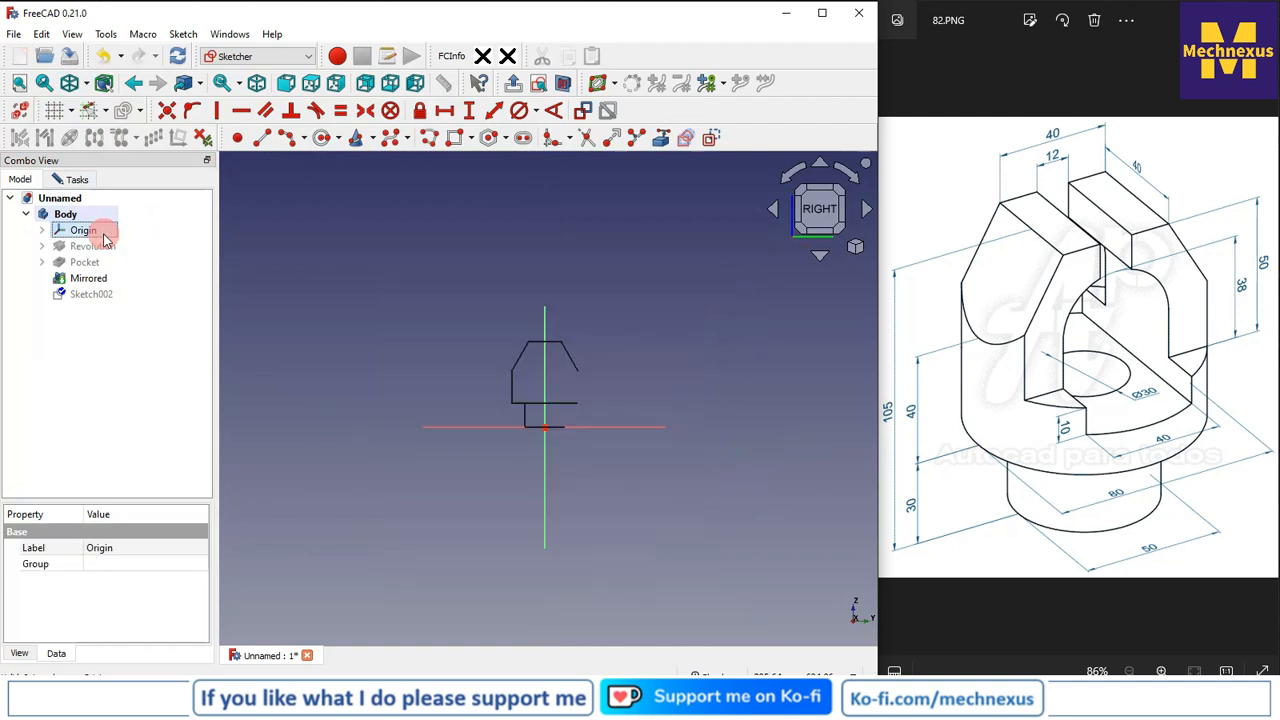
{"action": "scroll", "coordinate": [541, 335], "scroll_direction": "up", "scroll_amount": 2}
{"action": "scroll", "coordinate": [653, 420], "scroll_direction": "up", "scroll_amount": 2}
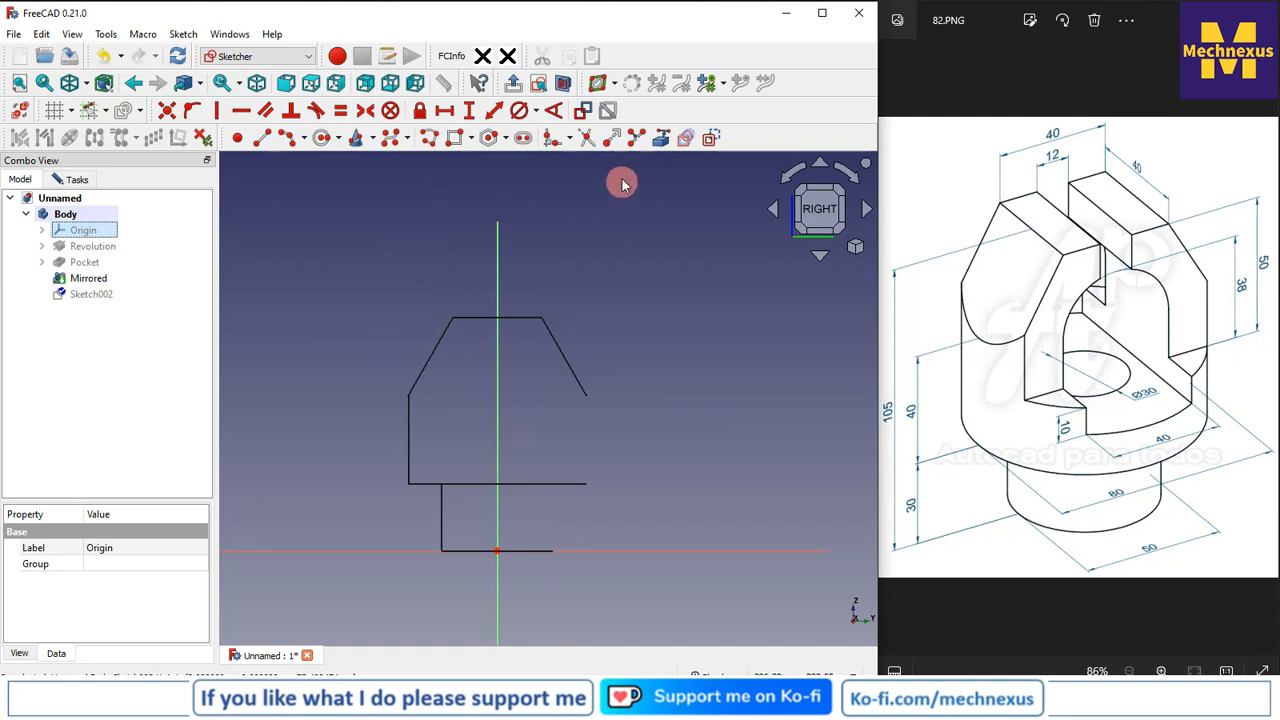
- Project the body's flat top edge into the sketch as external geometry
{"action": "left_click", "coordinate": [660, 140]}
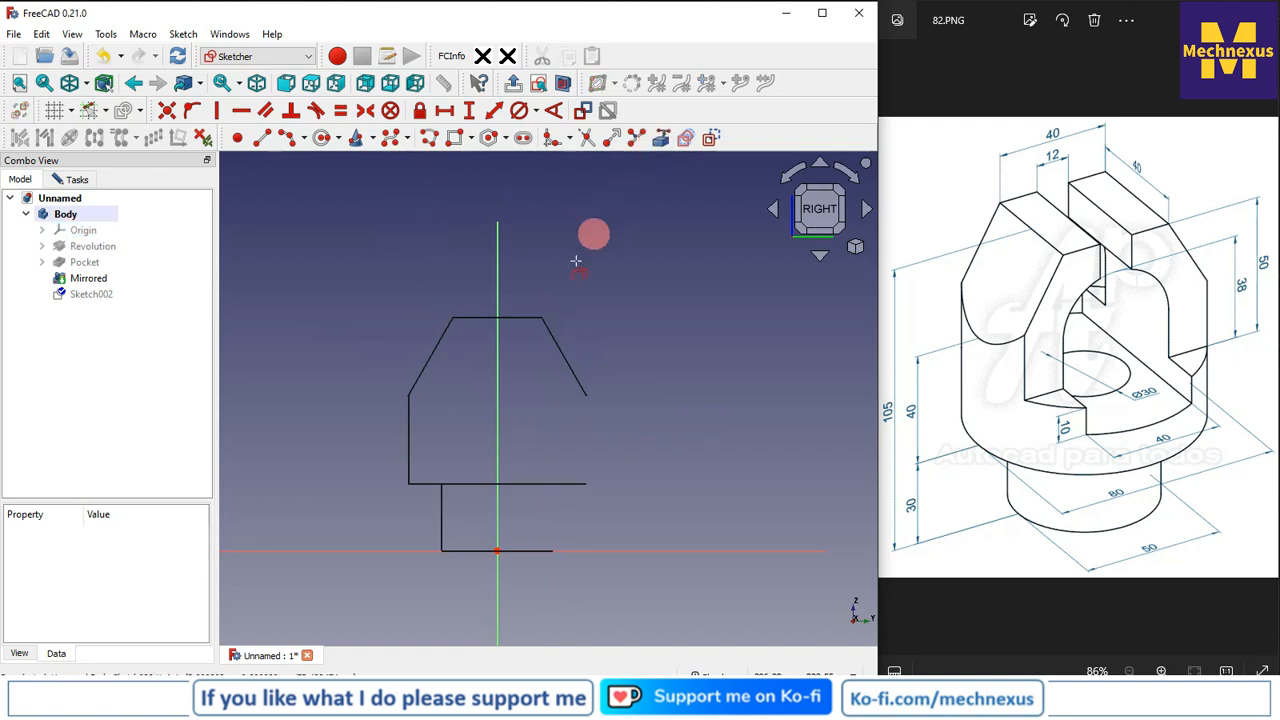
{"action": "left_click", "coordinate": [482, 318]}
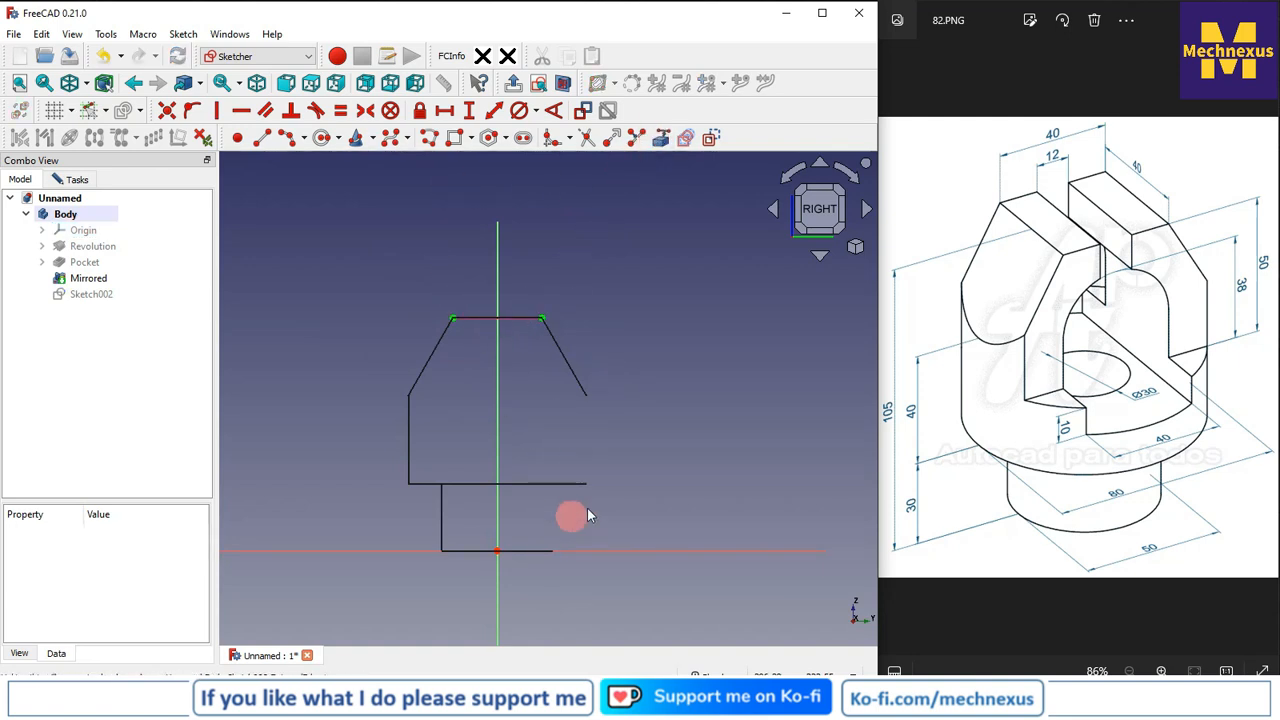
{"action": "scroll", "coordinate": [491, 400], "scroll_direction": "up", "scroll_amount": 2}
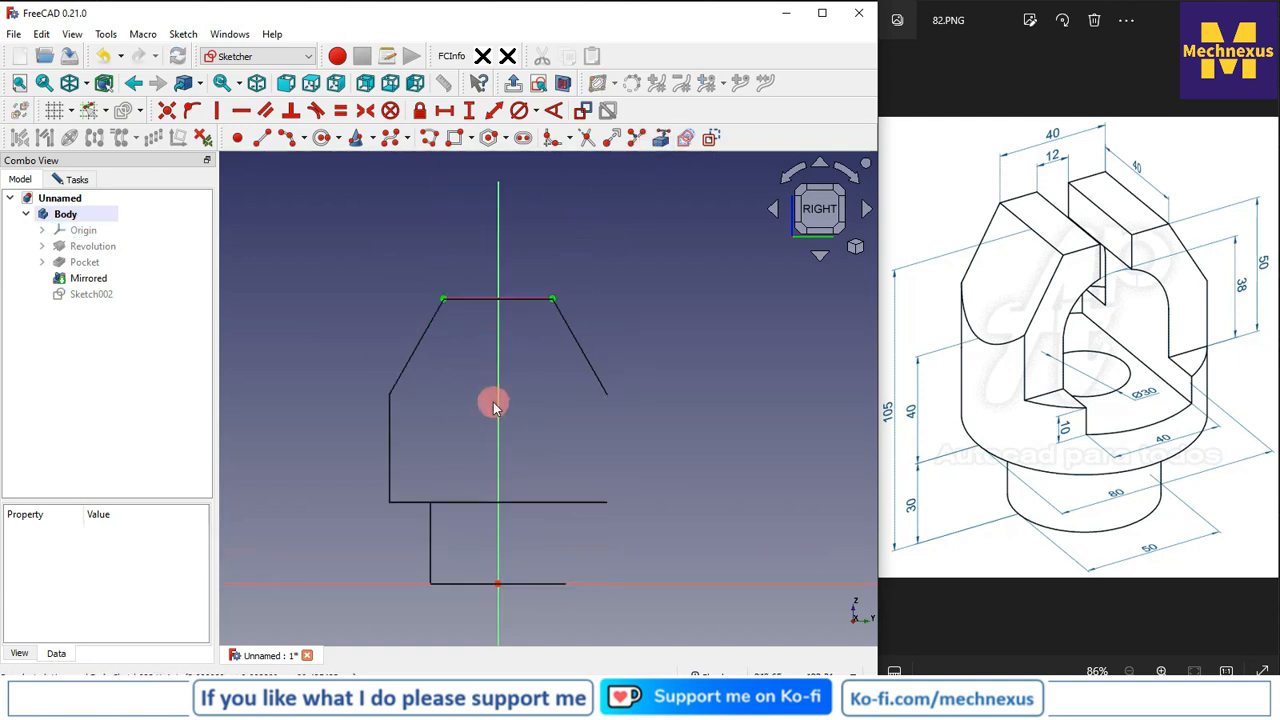
- Draw a horizontal line about 22 mm long outward from the vertical axis above the shoulder, and a vertical line about 33 mm up from its outer end
{"action": "left_click", "coordinate": [262, 140]}
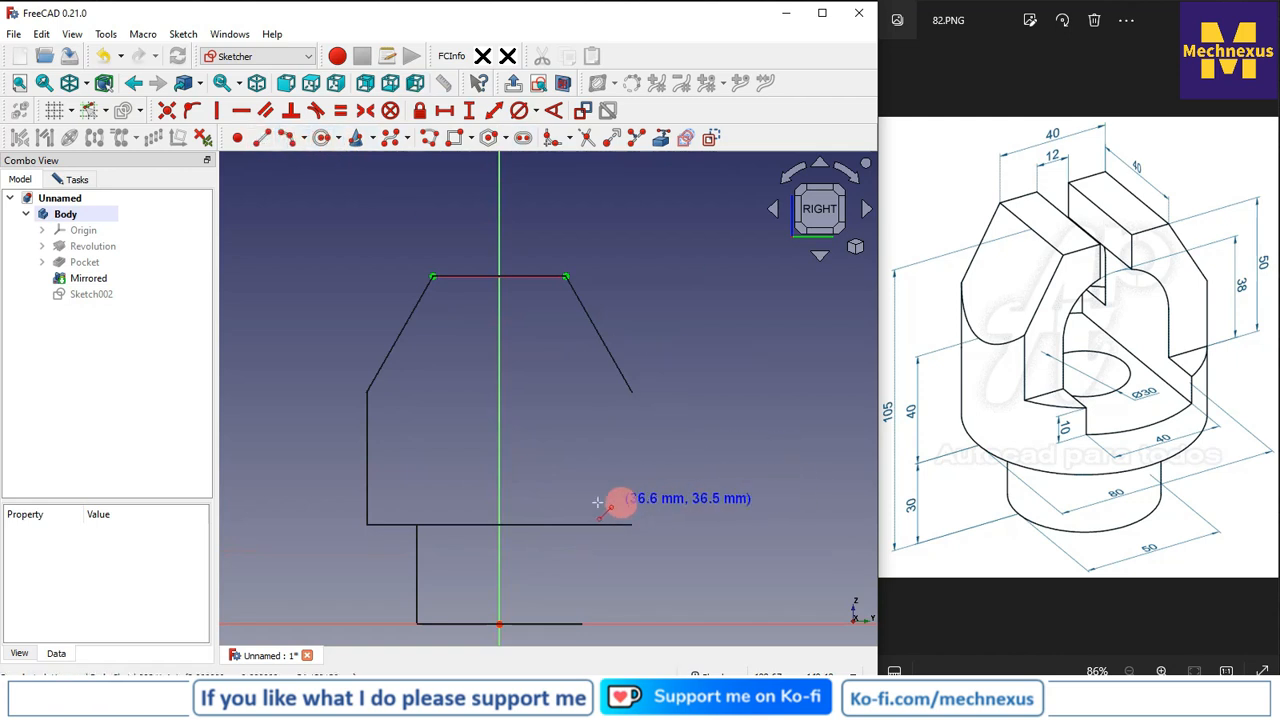
{"action": "left_click", "coordinate": [497, 496]}
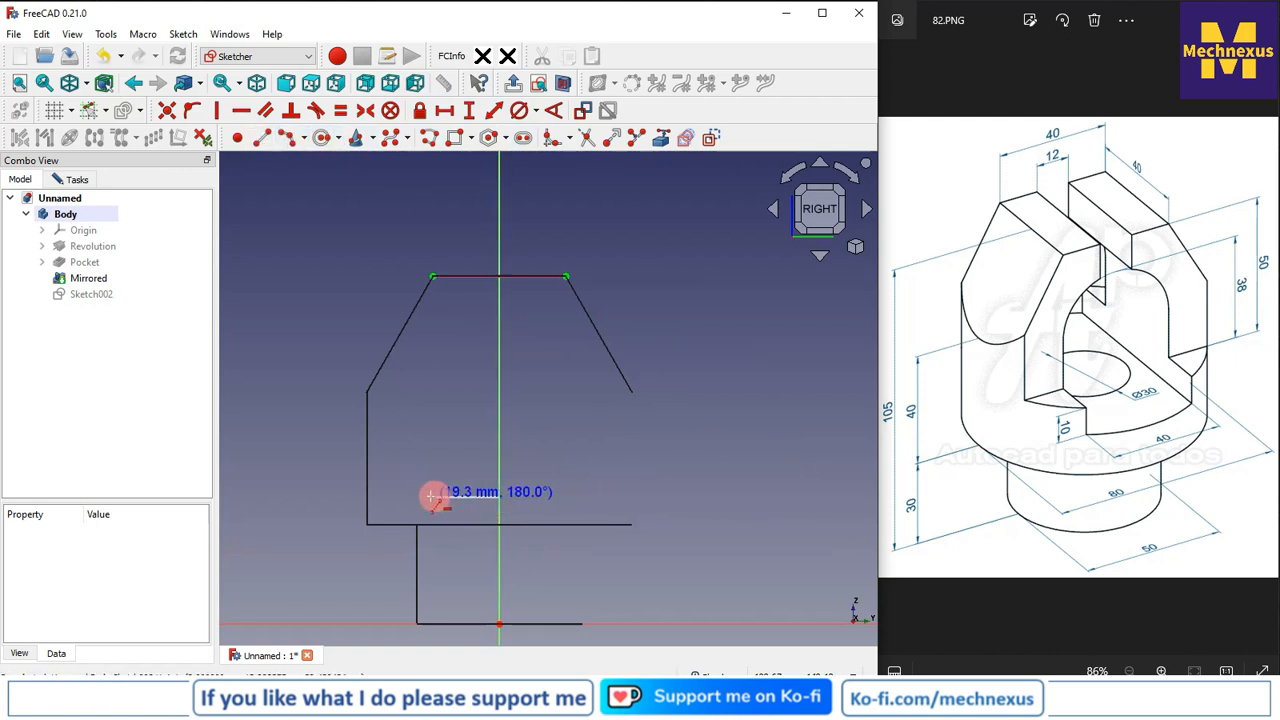
{"action": "left_click", "coordinate": [428, 497]}
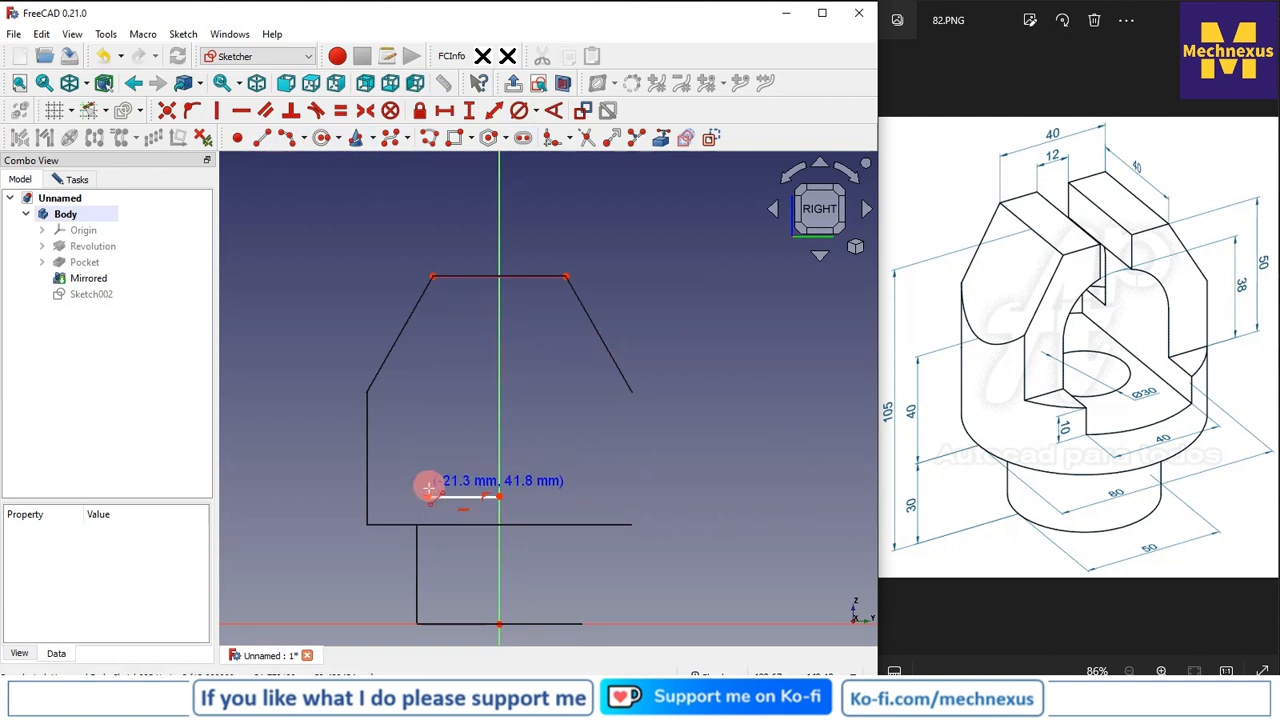
{"action": "left_click", "coordinate": [428, 496]}
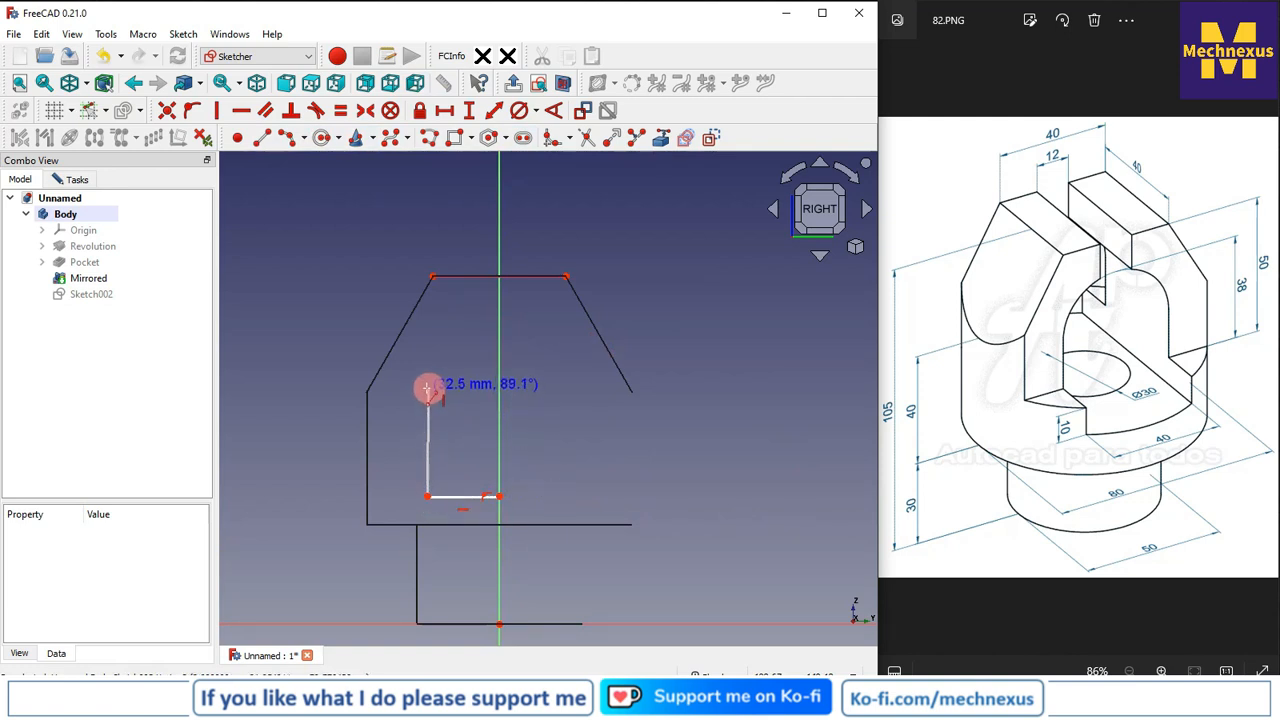
{"action": "left_click", "coordinate": [427, 388]}
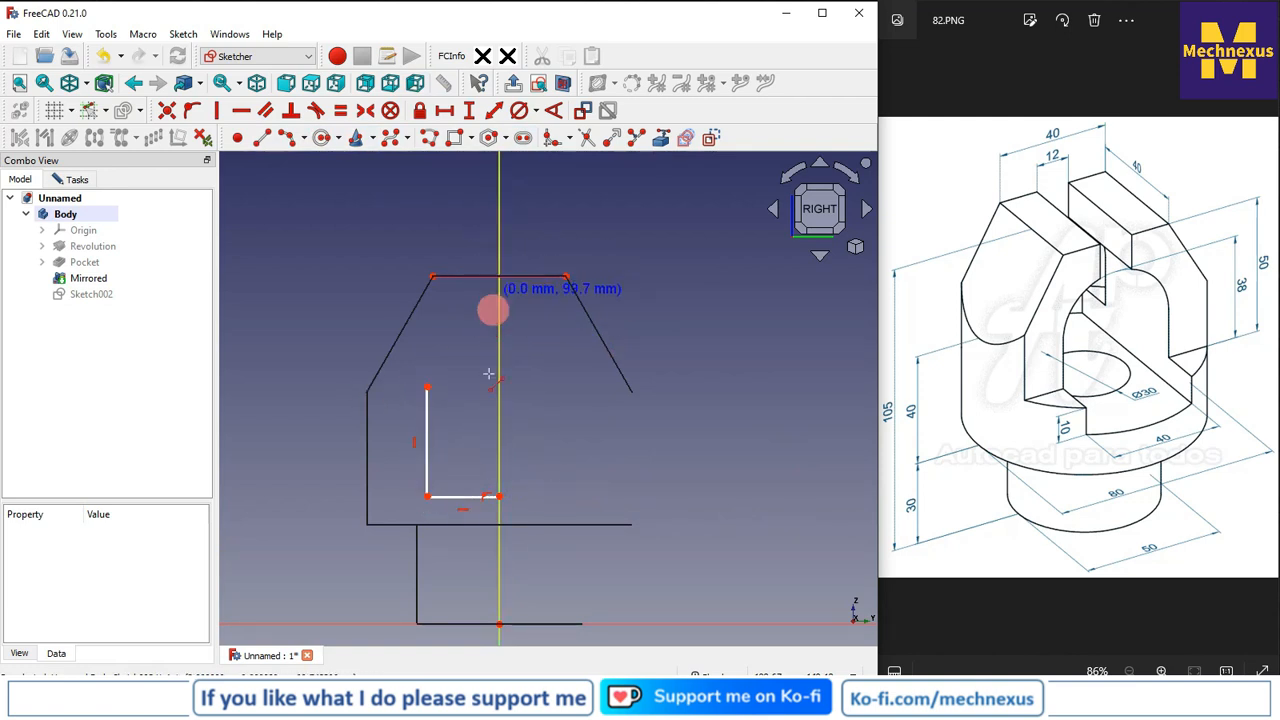
- Draw a vertical line along the axis from the slot's base to the top edge, continuing about 7 mm along that edge and about 9 mm down
{"action": "left_click", "coordinate": [500, 496]}
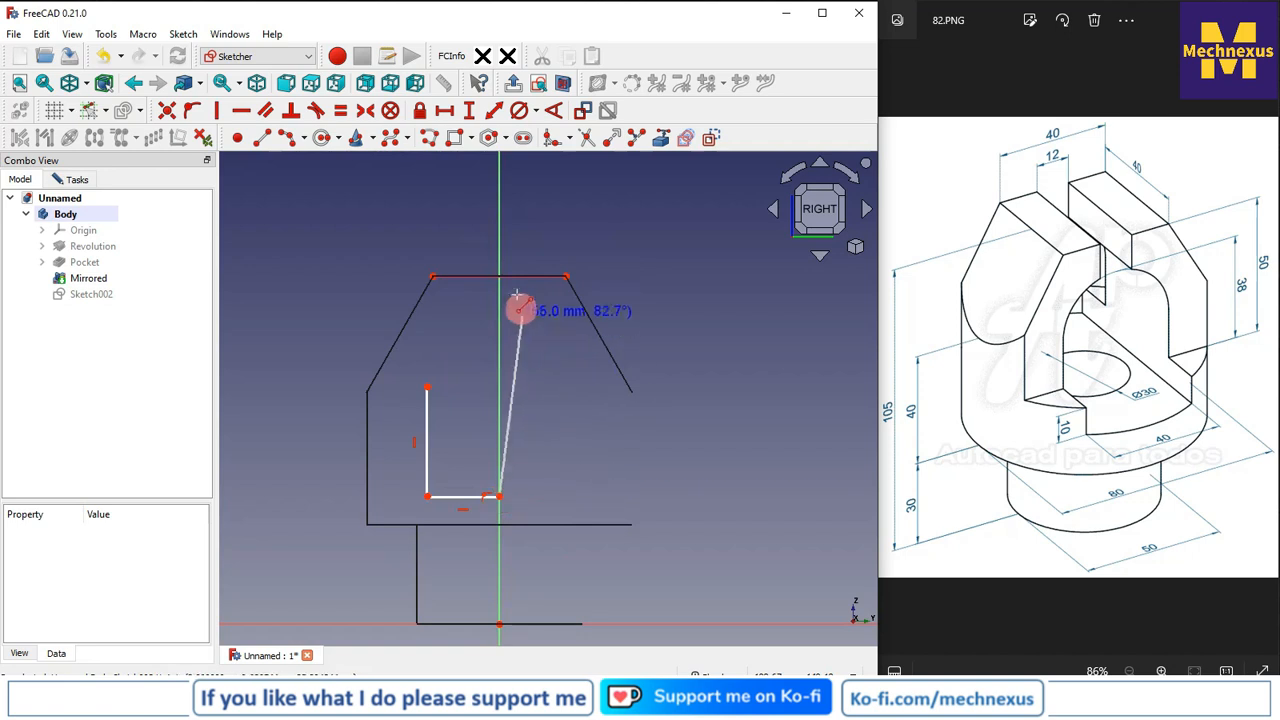
{"action": "scroll", "coordinate": [500, 272], "scroll_direction": "up", "scroll_amount": 3}
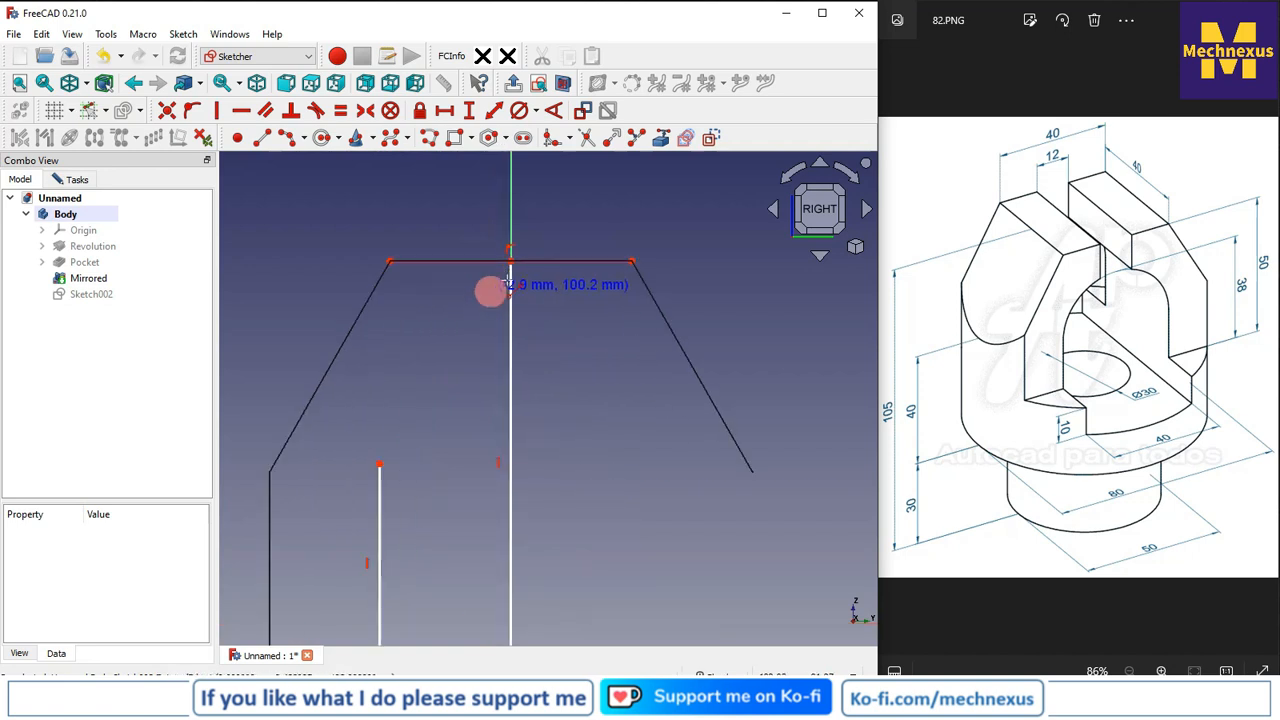
{"action": "left_click", "coordinate": [509, 260]}
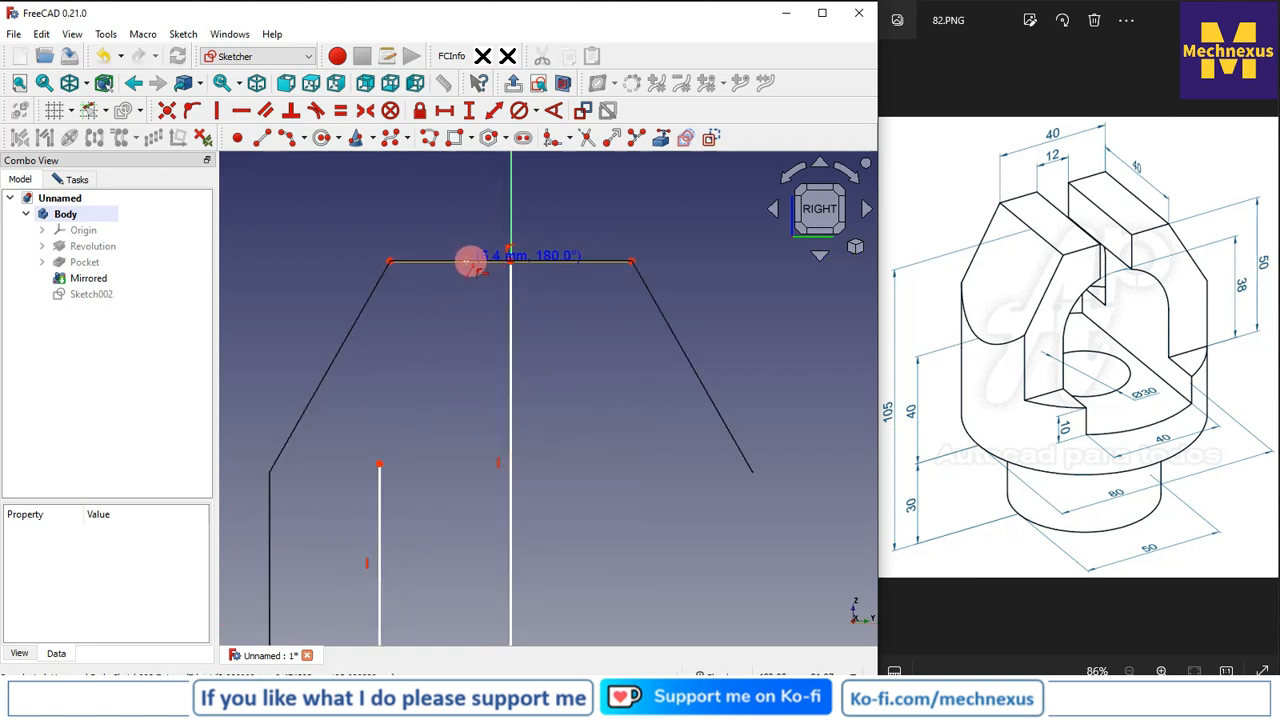
{"action": "left_click", "coordinate": [468, 262]}
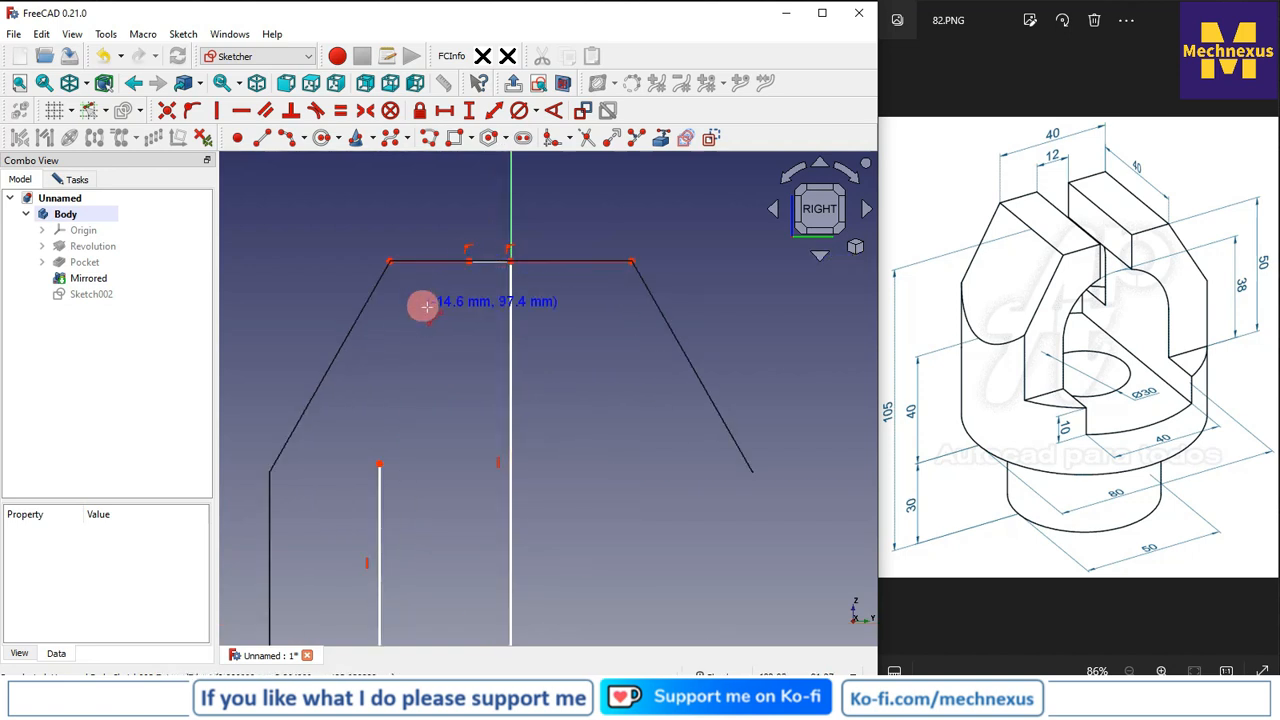
{"action": "left_click", "coordinate": [467, 261]}
{"action": "left_click", "coordinate": [468, 313]}
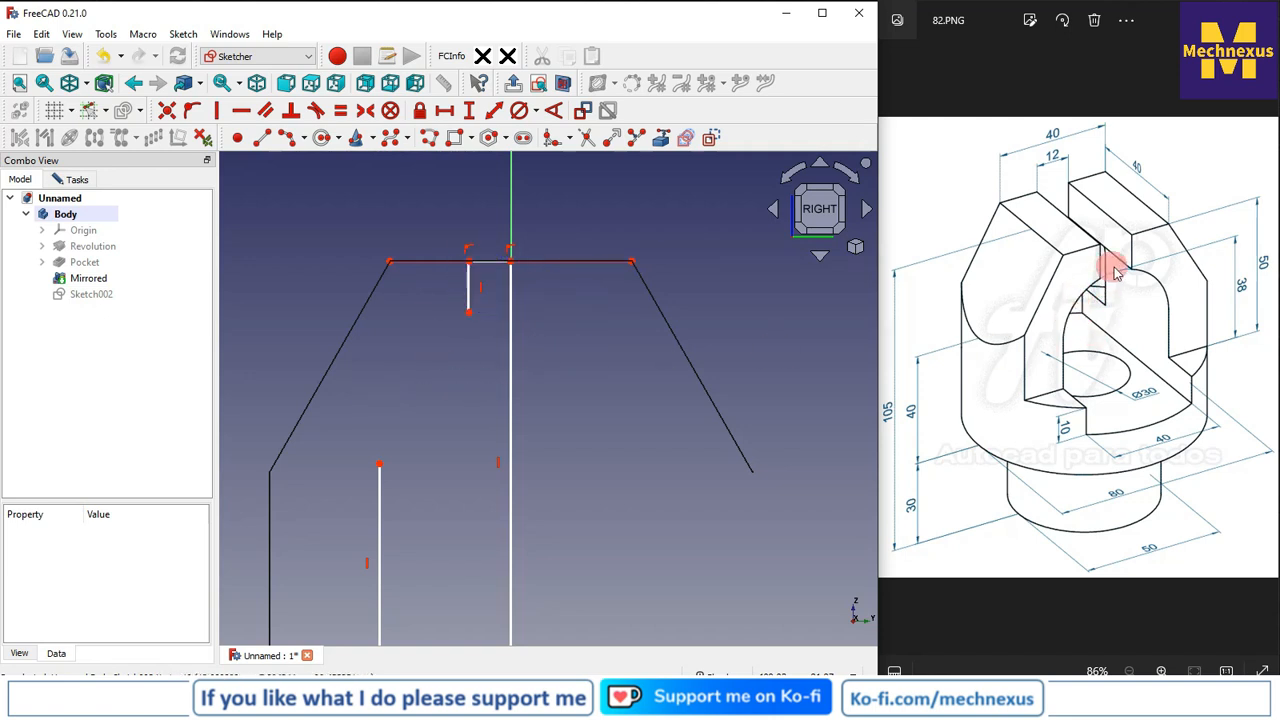
{"action": "scroll", "coordinate": [483, 389], "scroll_direction": "up", "scroll_amount": 2}
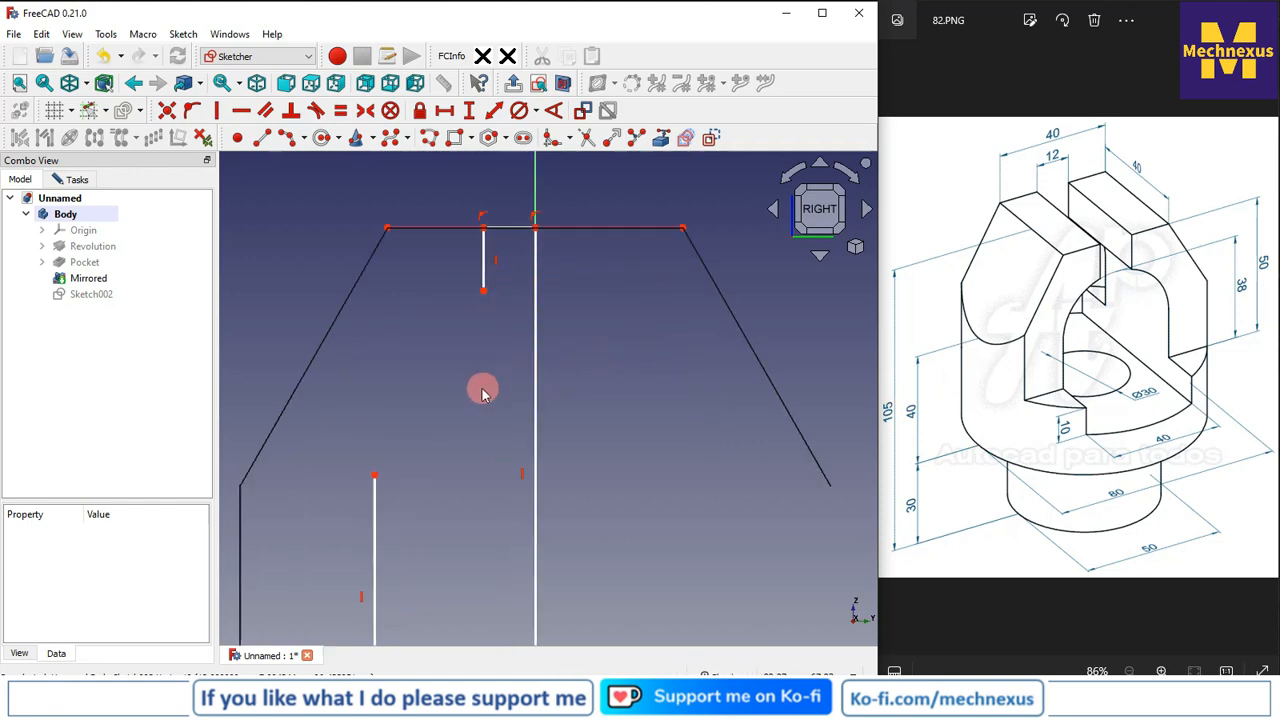
{"action": "right_click", "coordinate": [438, 398]}
{"action": "left_click", "coordinate": [268, 258]}
{"action": "scroll", "coordinate": [436, 338], "scroll_direction": "down", "scroll_amount": 3}
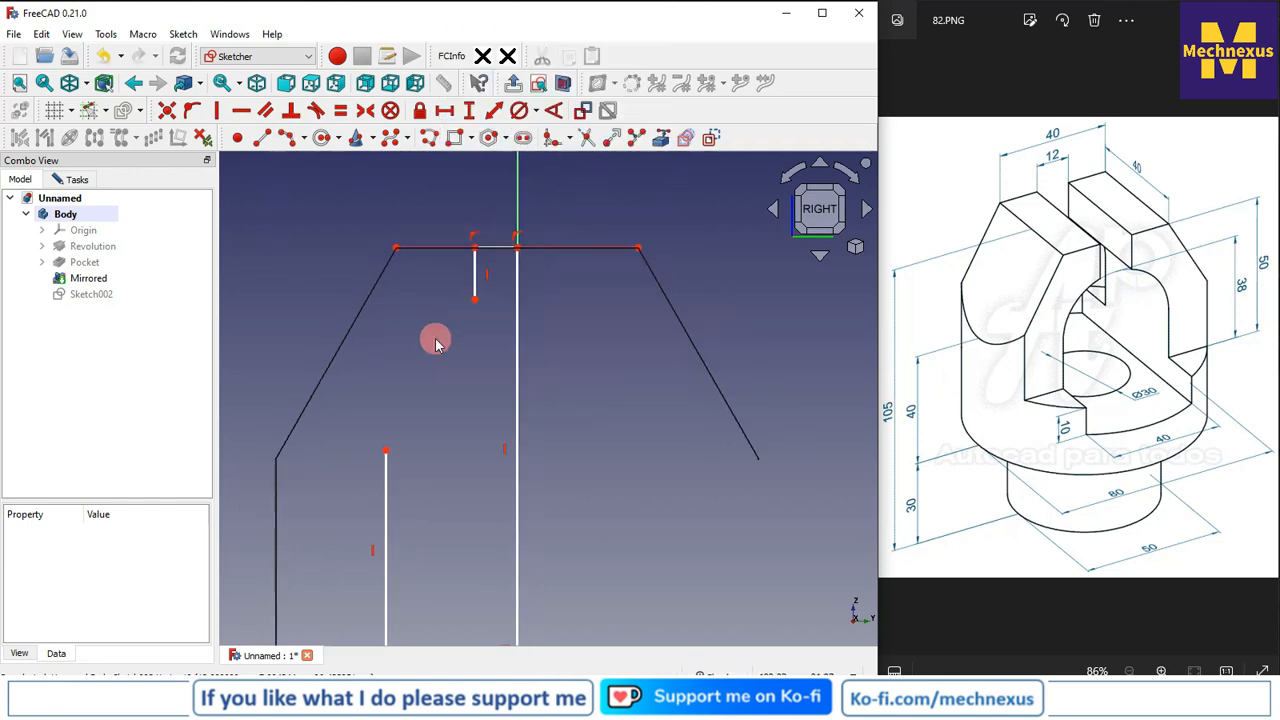
- Constrain the vertical line on the axis to a 60 mm length and place its dimension beside the profile
{"action": "left_click", "coordinate": [503, 500]}
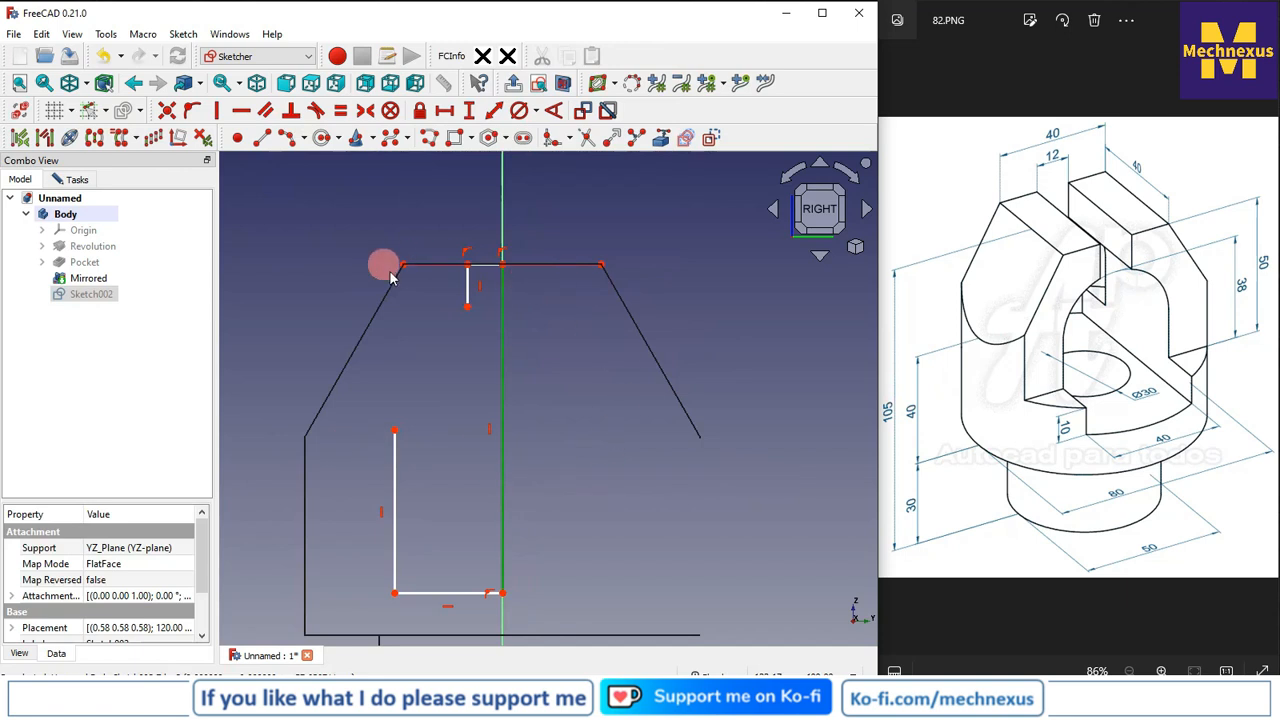
{"action": "left_click", "coordinate": [469, 112]}
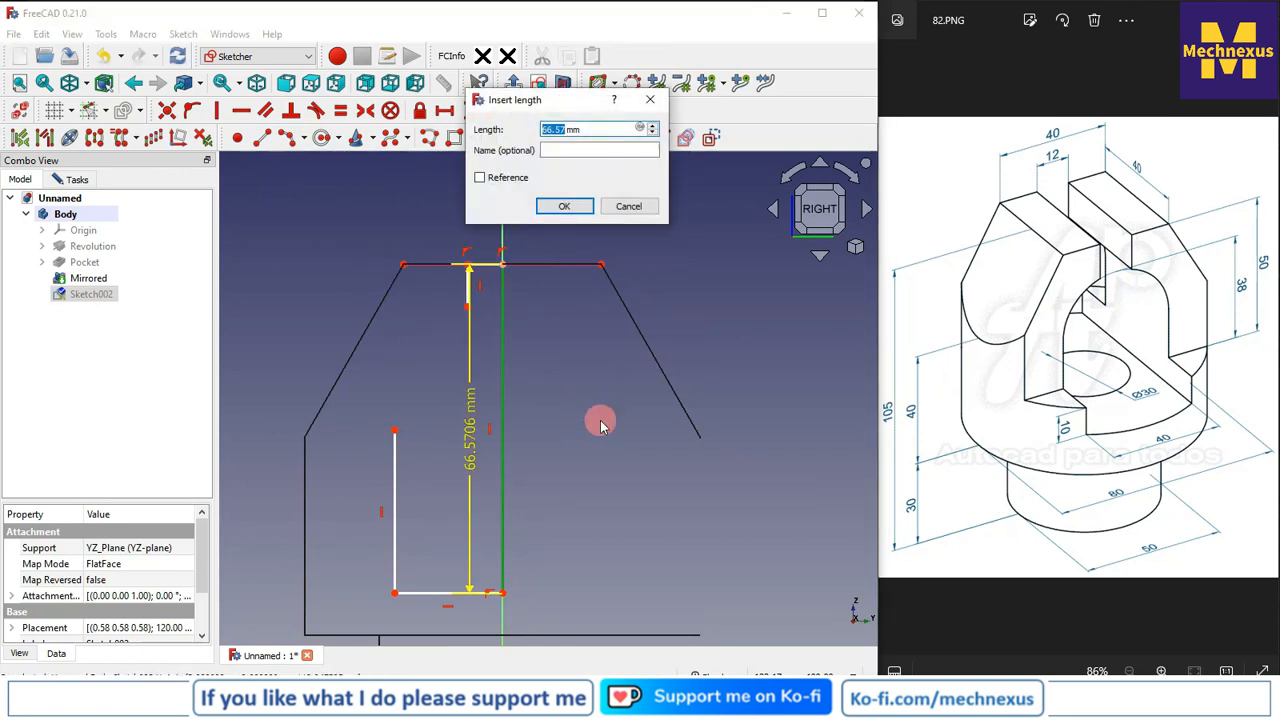
{"action": "type", "text": "60"}
{"action": "key", "text": "Return"}
{"action": "left_click_drag", "start_coordinate": [471, 423], "coordinate": [570, 418]}
- Constrain the short line on the top edge to a horizontal length of 6 mm and move its dimension clear of the profile
{"action": "scroll", "coordinate": [480, 200], "scroll_direction": "up", "scroll_amount": 3}
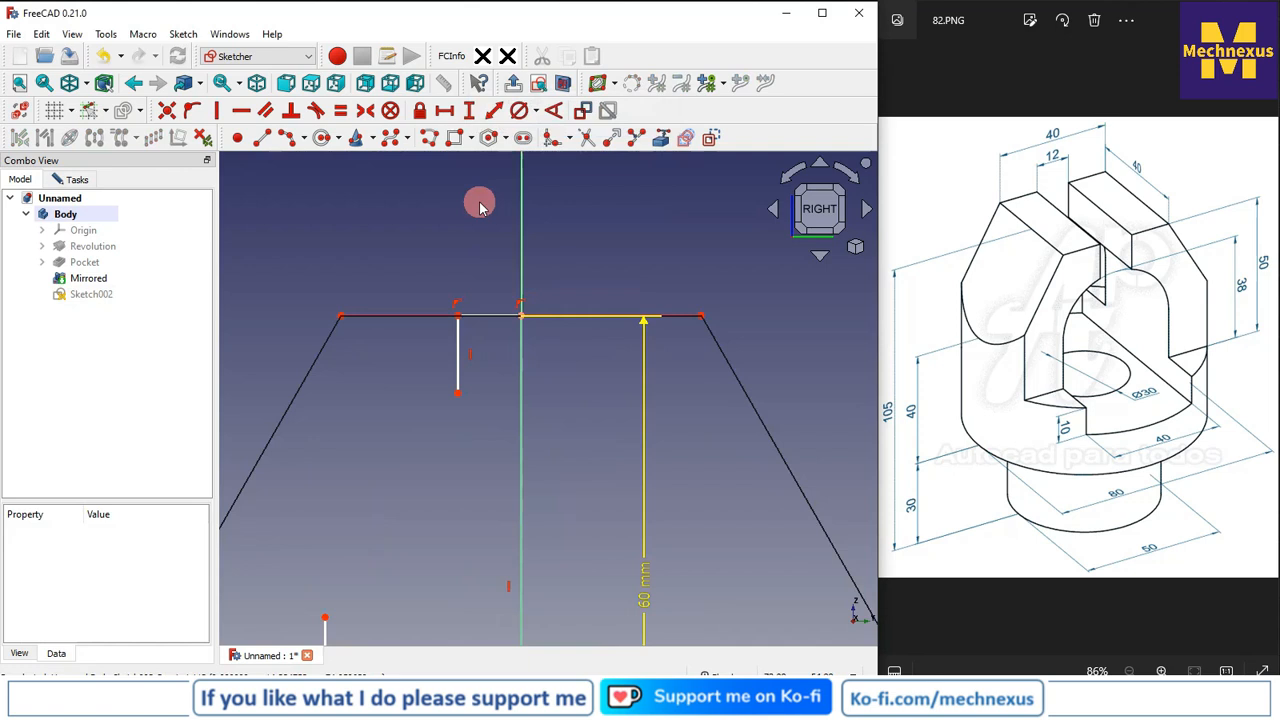
{"action": "left_click", "coordinate": [478, 317]}
{"action": "left_click", "coordinate": [445, 110]}
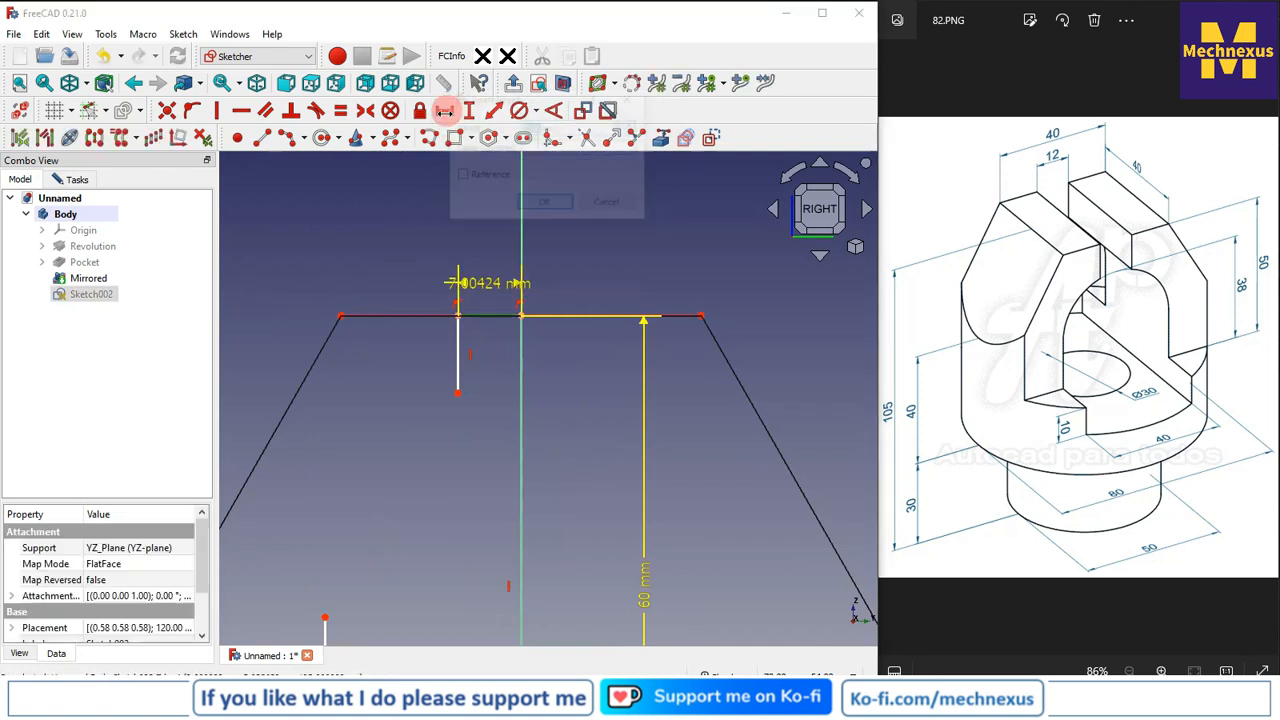
{"action": "type", "text": "6mm"}
{"action": "key", "text": "Return"}
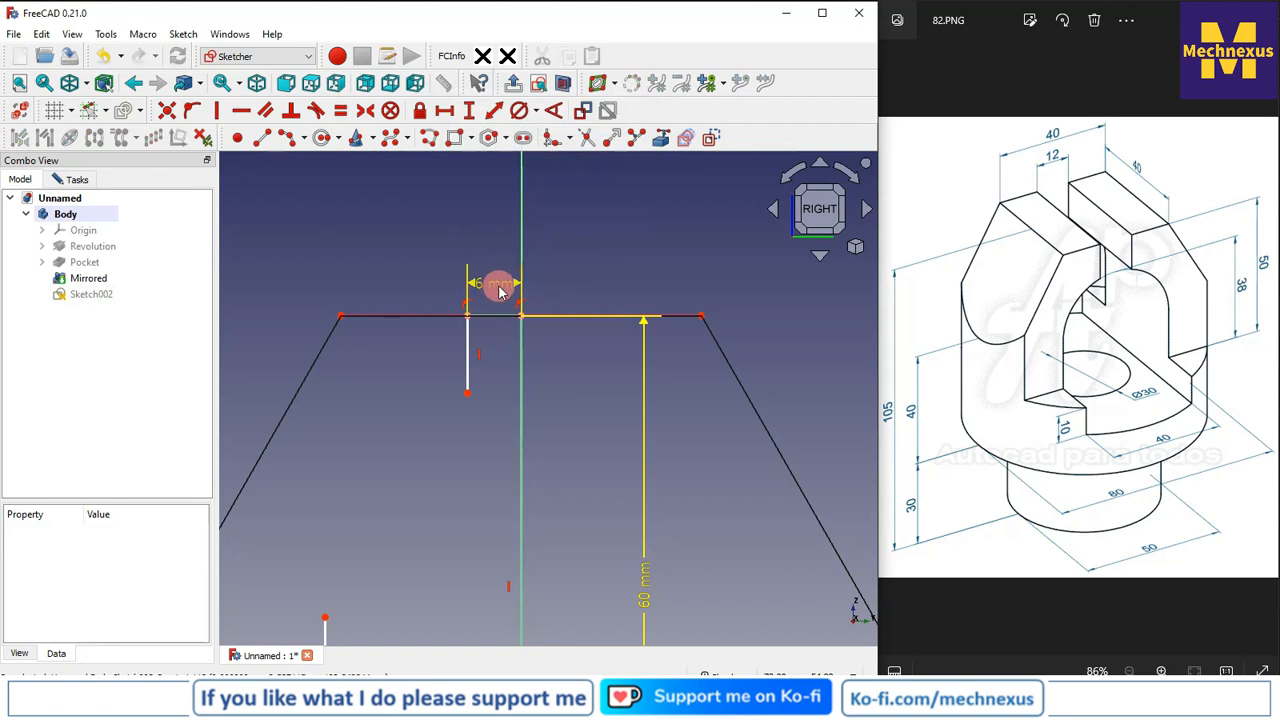
{"action": "left_click_drag", "start_coordinate": [500, 290], "coordinate": [591, 271]}
{"action": "scroll", "coordinate": [517, 280], "scroll_direction": "down", "scroll_amount": 3}
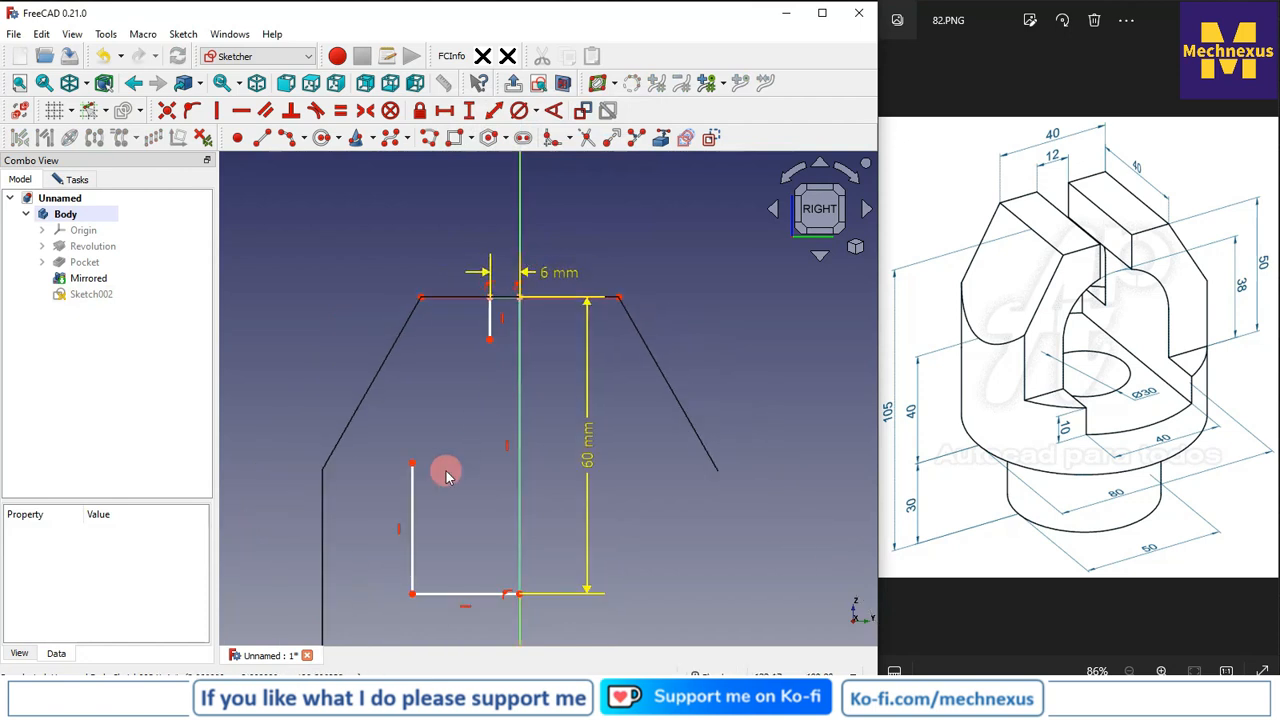
- Constrain the short vertical line below the top edge to a length of 12 mm
{"action": "scroll", "coordinate": [447, 477], "scroll_direction": "up", "scroll_amount": 2}
{"action": "scroll", "coordinate": [491, 423], "scroll_direction": "down", "scroll_amount": 2}
{"action": "scroll", "coordinate": [462, 364], "scroll_direction": "up", "scroll_amount": 1}
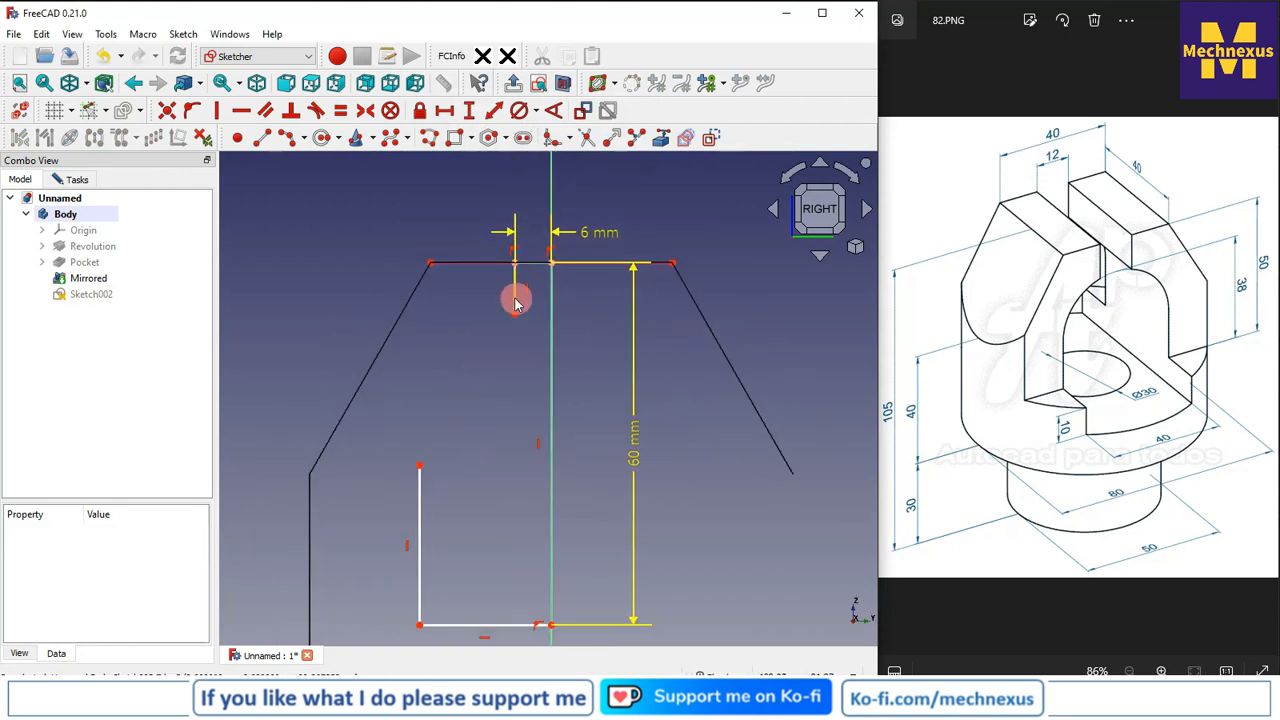
{"action": "left_click", "coordinate": [510, 303]}
{"action": "scroll", "coordinate": [457, 294], "scroll_direction": "up", "scroll_amount": 2}
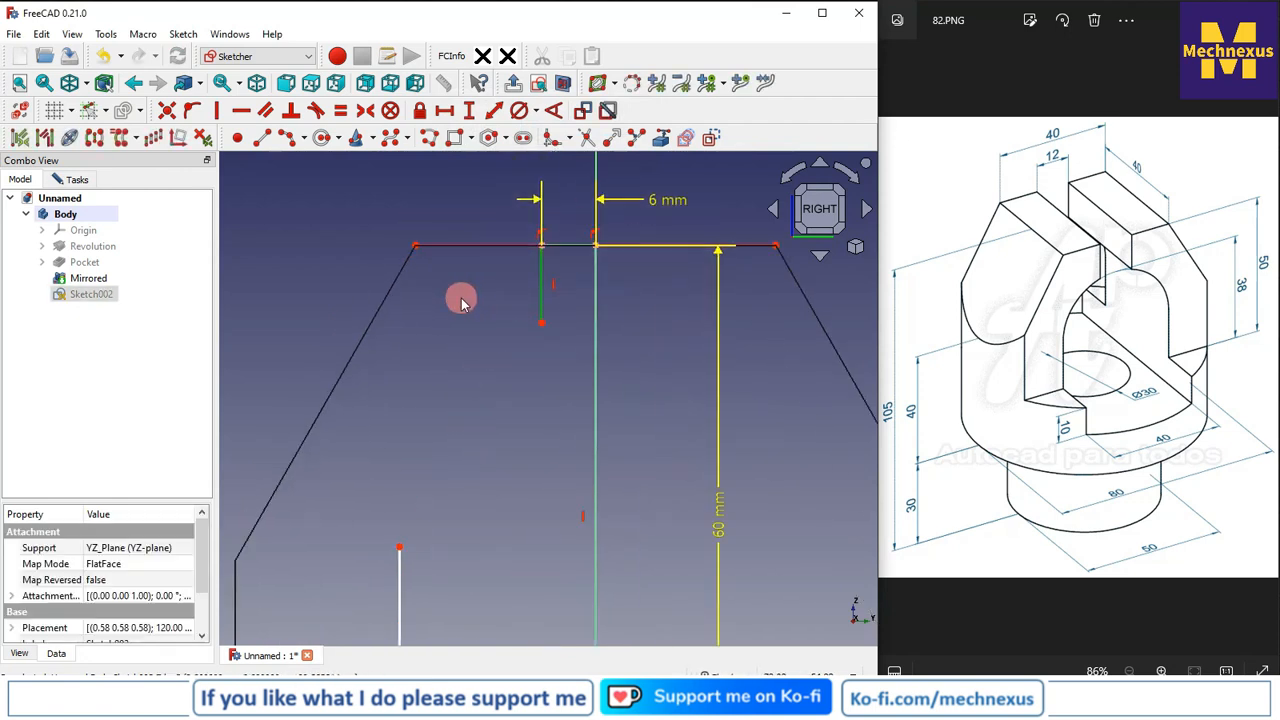
{"action": "left_click", "coordinate": [467, 111]}
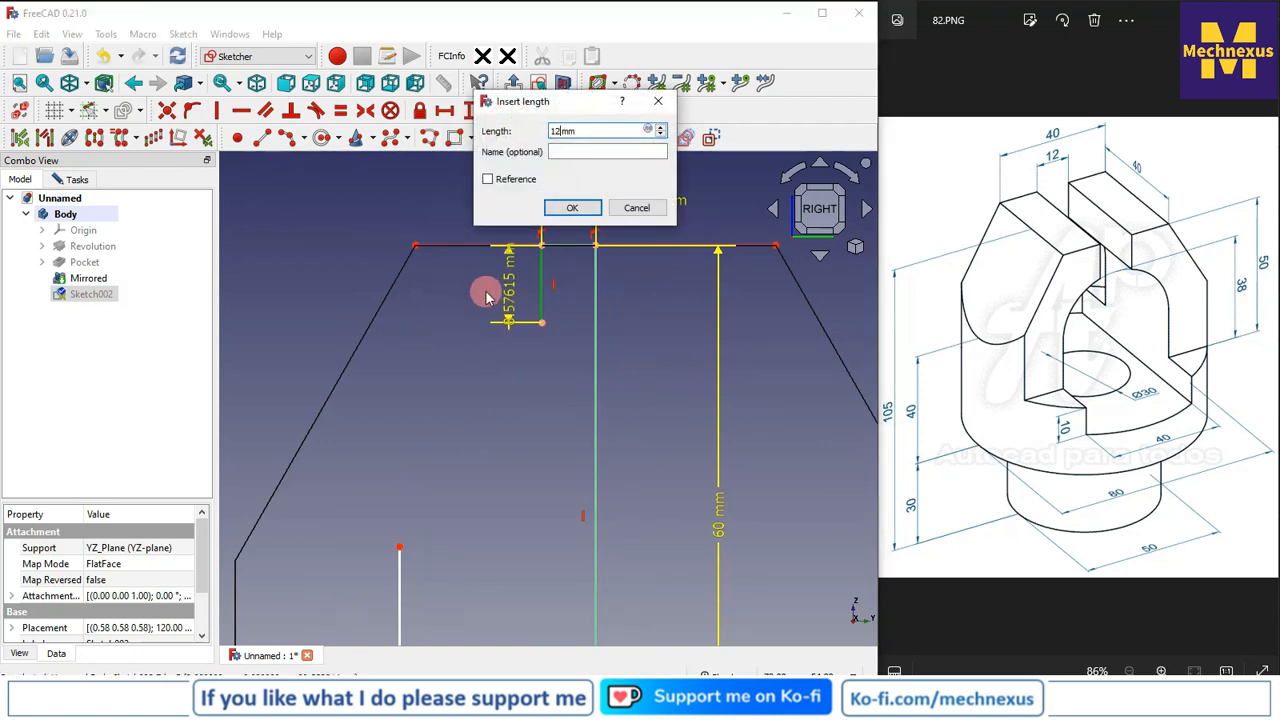
{"action": "key", "text": "Return"}
- Constrain the bottom horizontal line to a length of 20 mm
{"action": "scroll", "coordinate": [505, 308], "scroll_direction": "down", "scroll_amount": 3}
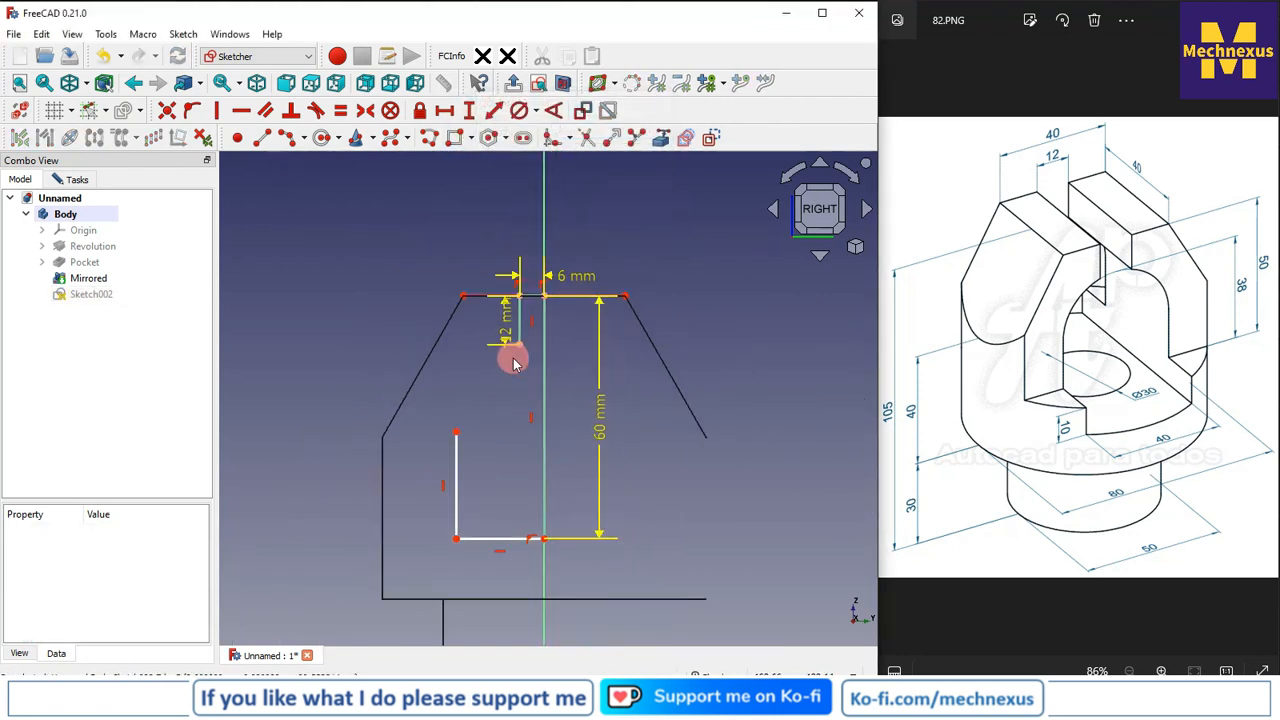
{"action": "scroll", "coordinate": [465, 548], "scroll_direction": "up", "scroll_amount": 1}
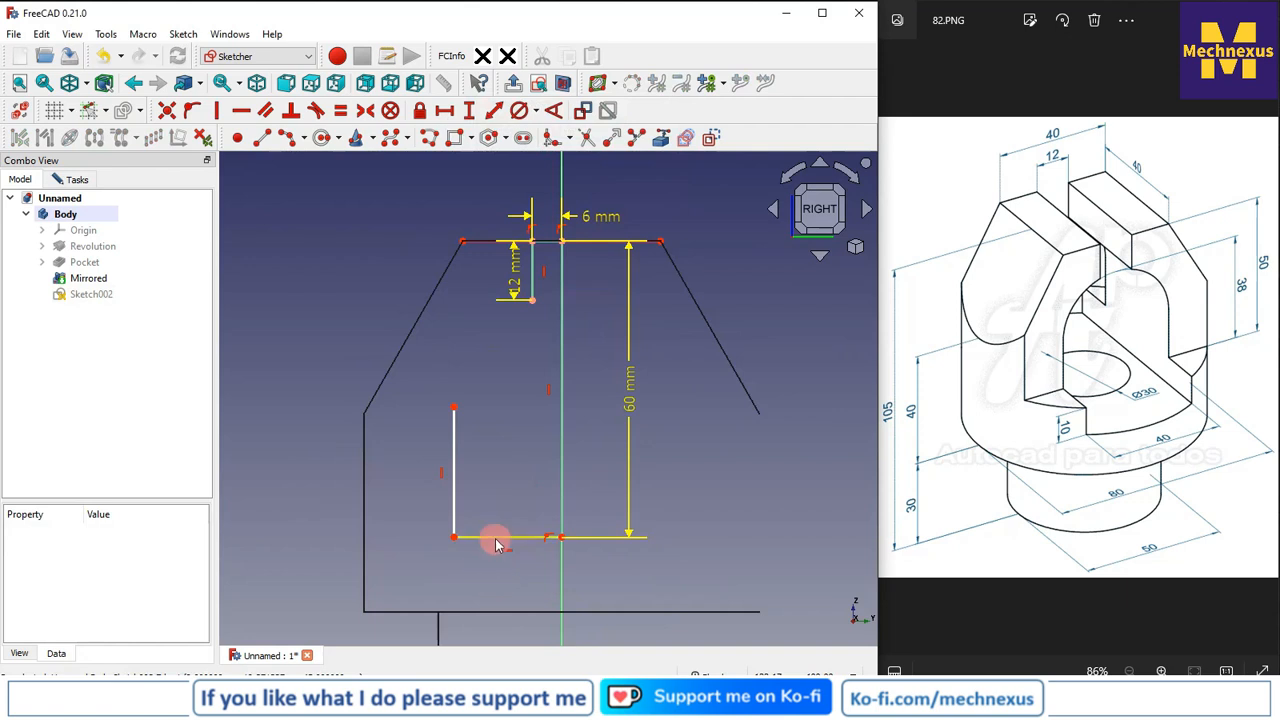
{"action": "left_click", "coordinate": [496, 539]}
{"action": "left_click", "coordinate": [453, 117]}
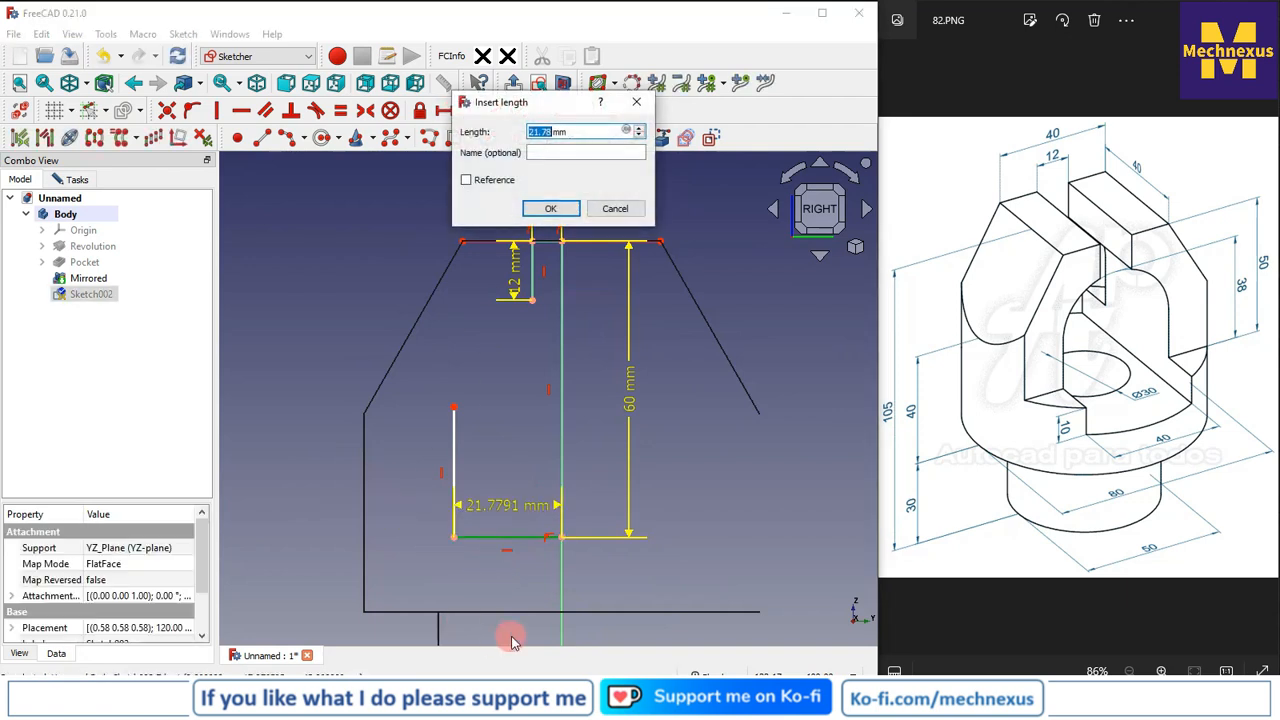
{"action": "type", "text": "20"}
{"action": "key", "text": "Return"}
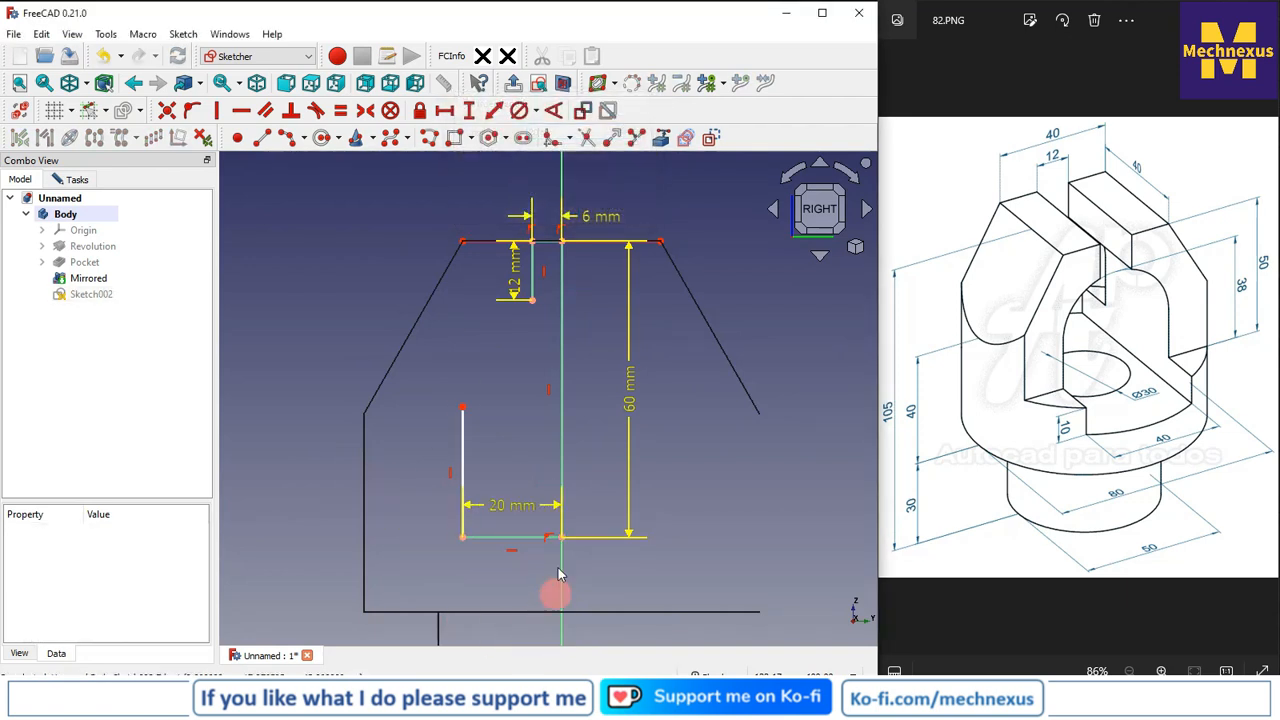
- Move the 20 mm dimension below the profile and draw a three-point arc joining the upper end of the outer vertical line to the short vertical line
{"action": "left_click_drag", "start_coordinate": [512, 510], "coordinate": [518, 577]}
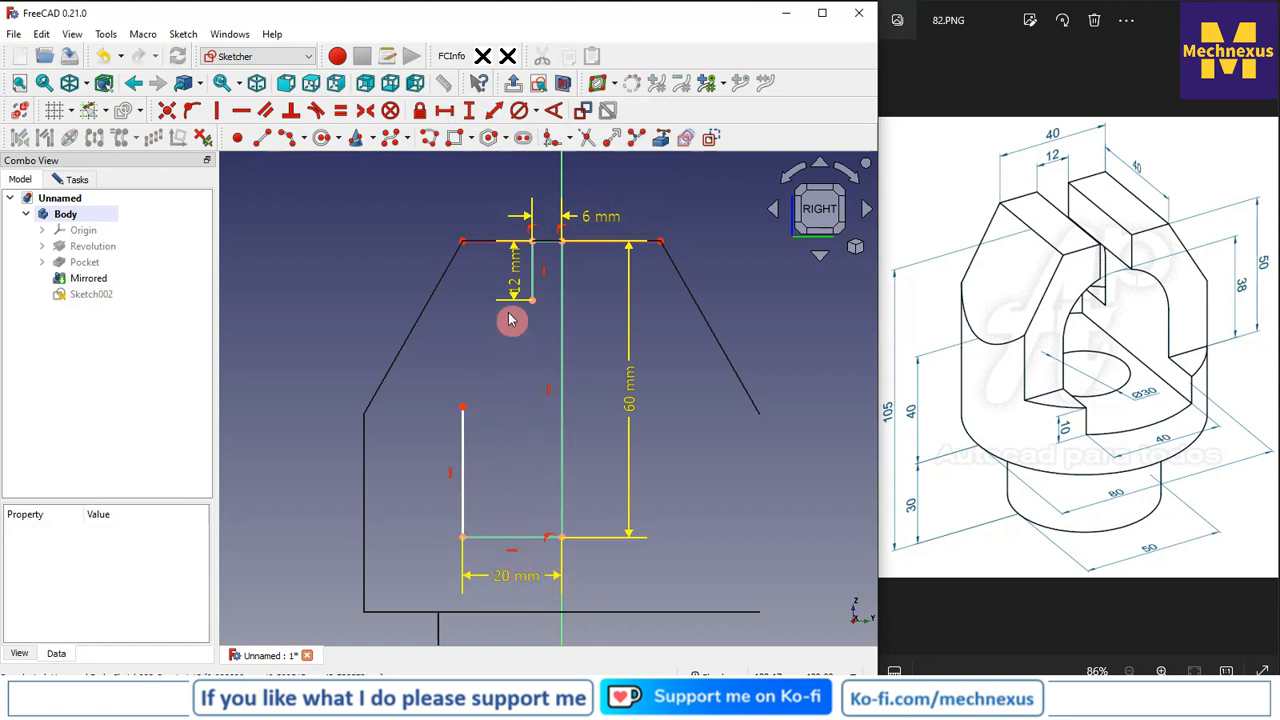
{"action": "scroll", "coordinate": [510, 320], "scroll_direction": "up", "scroll_amount": 2}
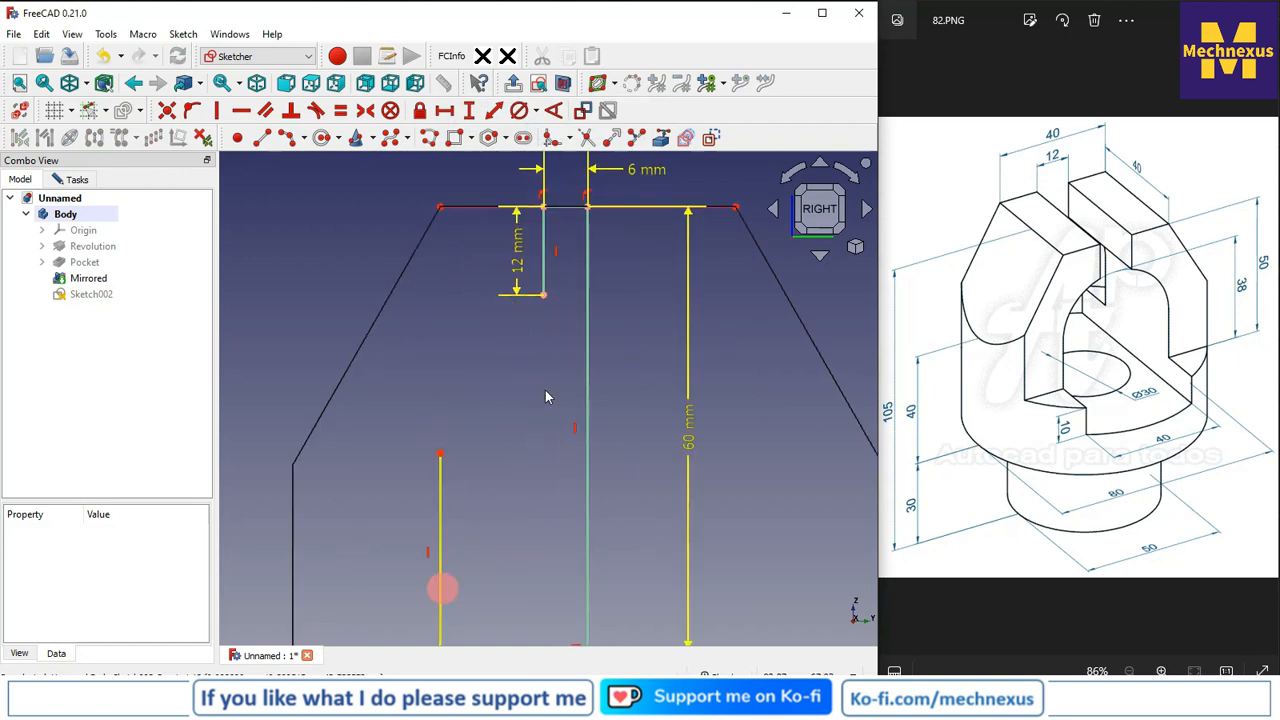
{"action": "left_click", "coordinate": [440, 455]}
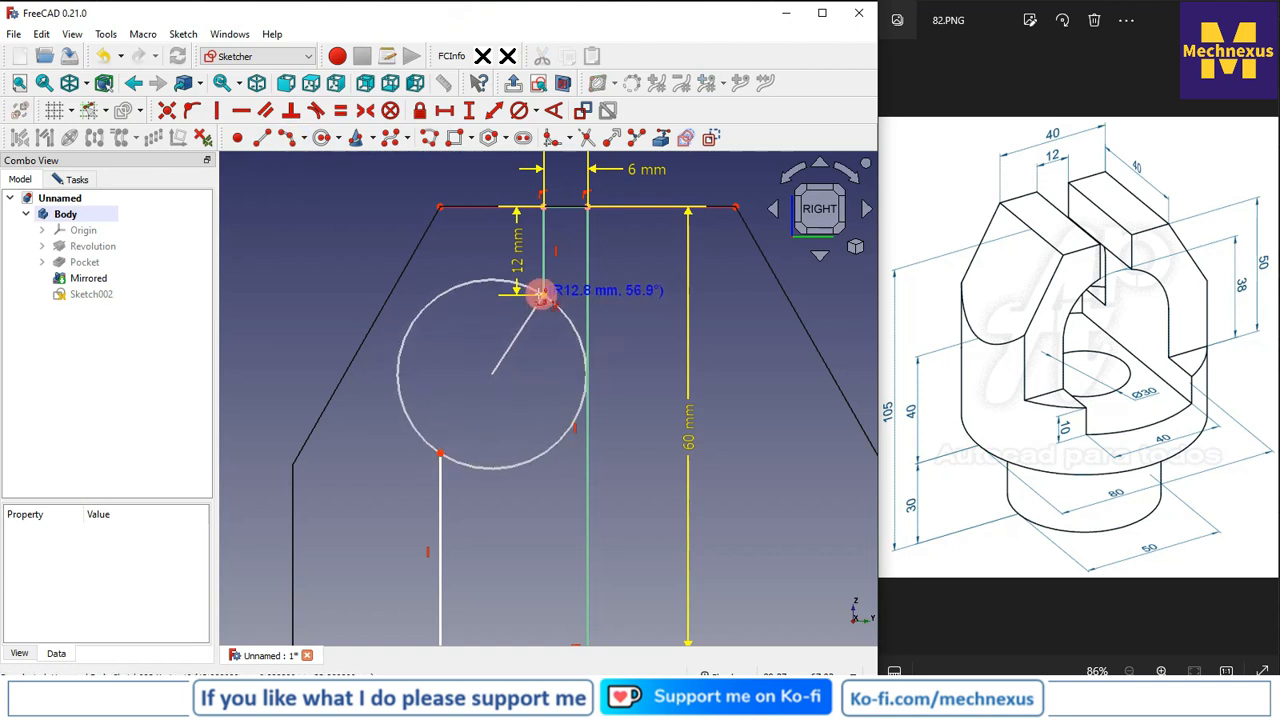
{"action": "left_click", "coordinate": [542, 296]}
{"action": "left_click", "coordinate": [492, 340]}
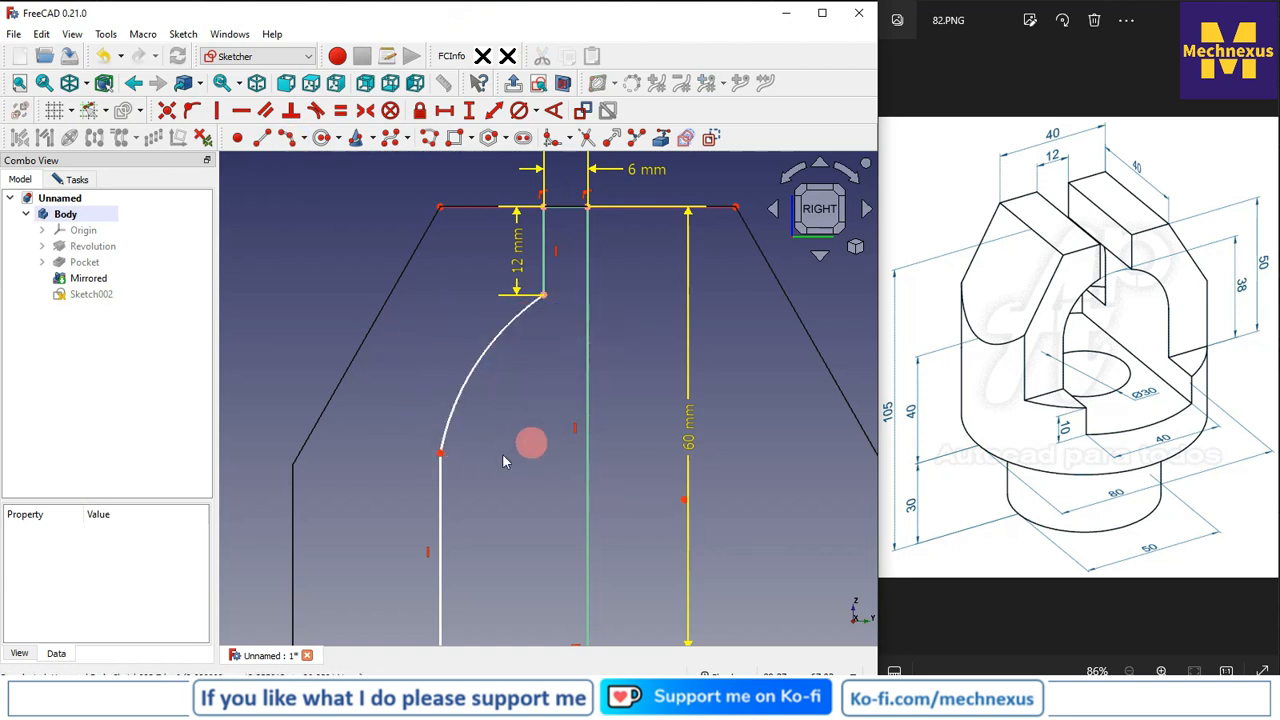
- Make the arc tangent to the outer vertical line and constrain its centre onto the 60 mm vertical line
{"action": "left_click", "coordinate": [440, 481]}
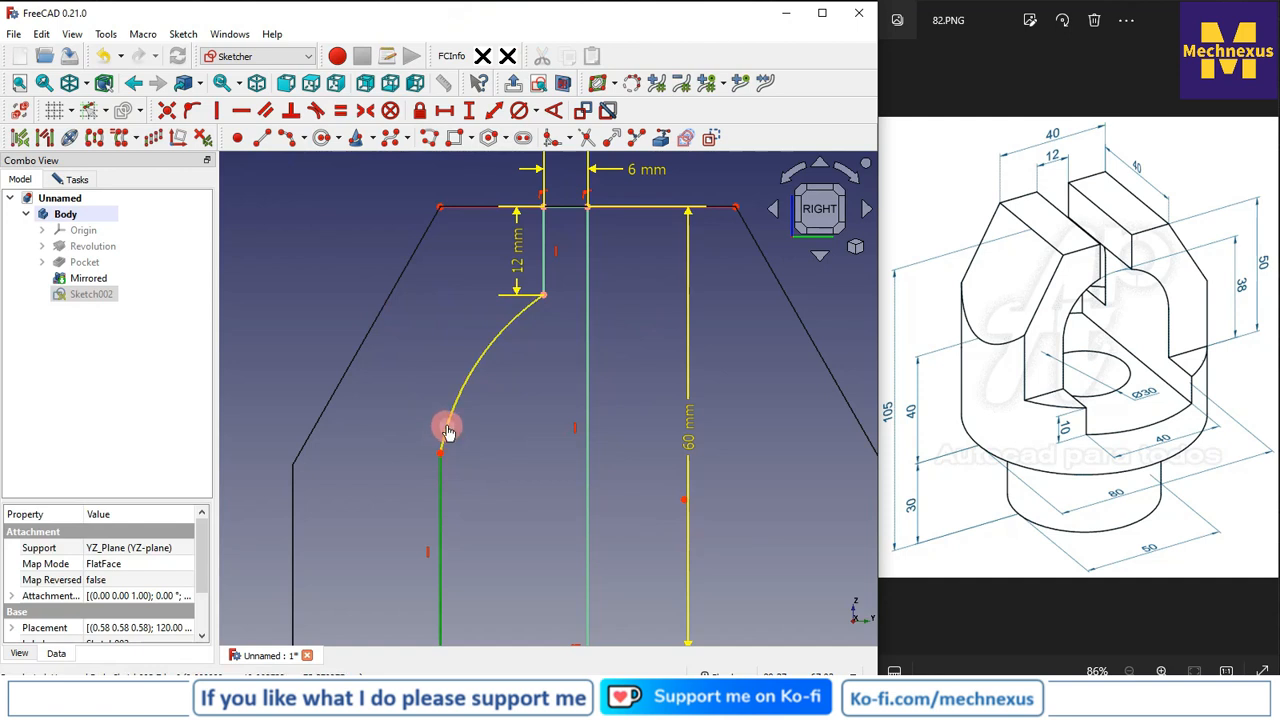
{"action": "left_click", "coordinate": [316, 112]}
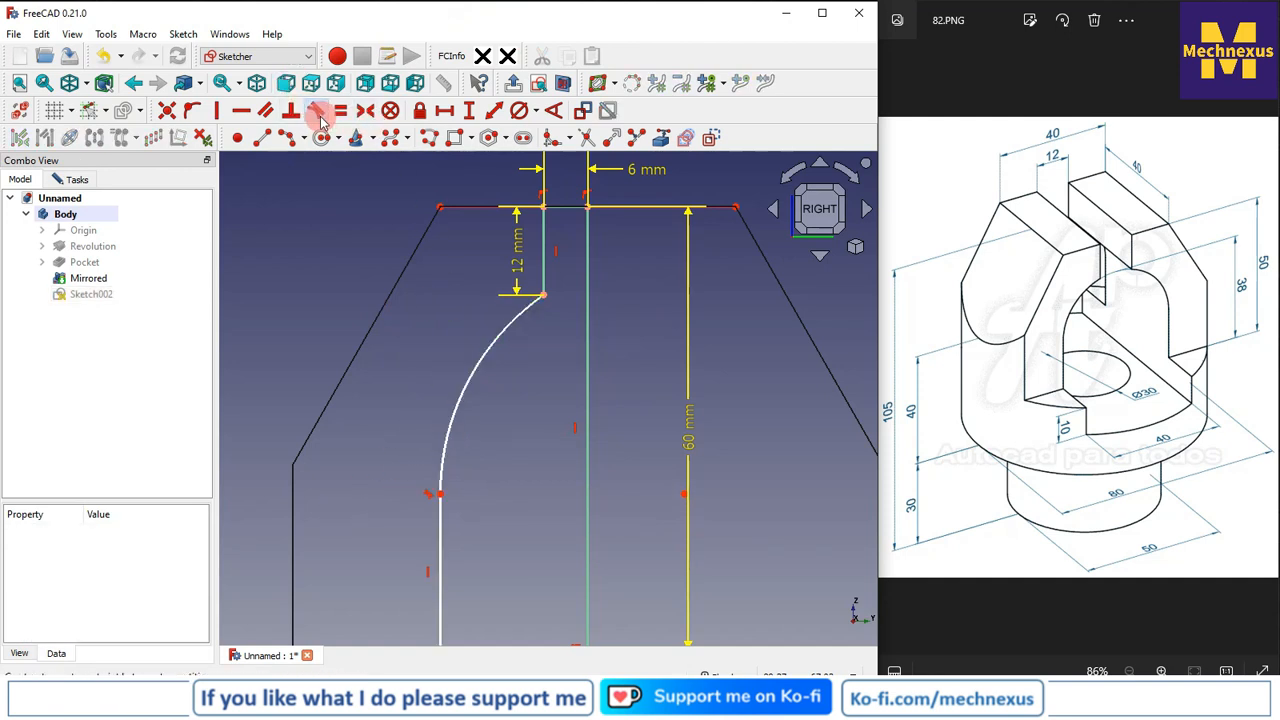
{"action": "scroll", "coordinate": [483, 355], "scroll_direction": "down", "scroll_amount": 2}
{"action": "scroll", "coordinate": [470, 298], "scroll_direction": "down", "scroll_amount": 2}
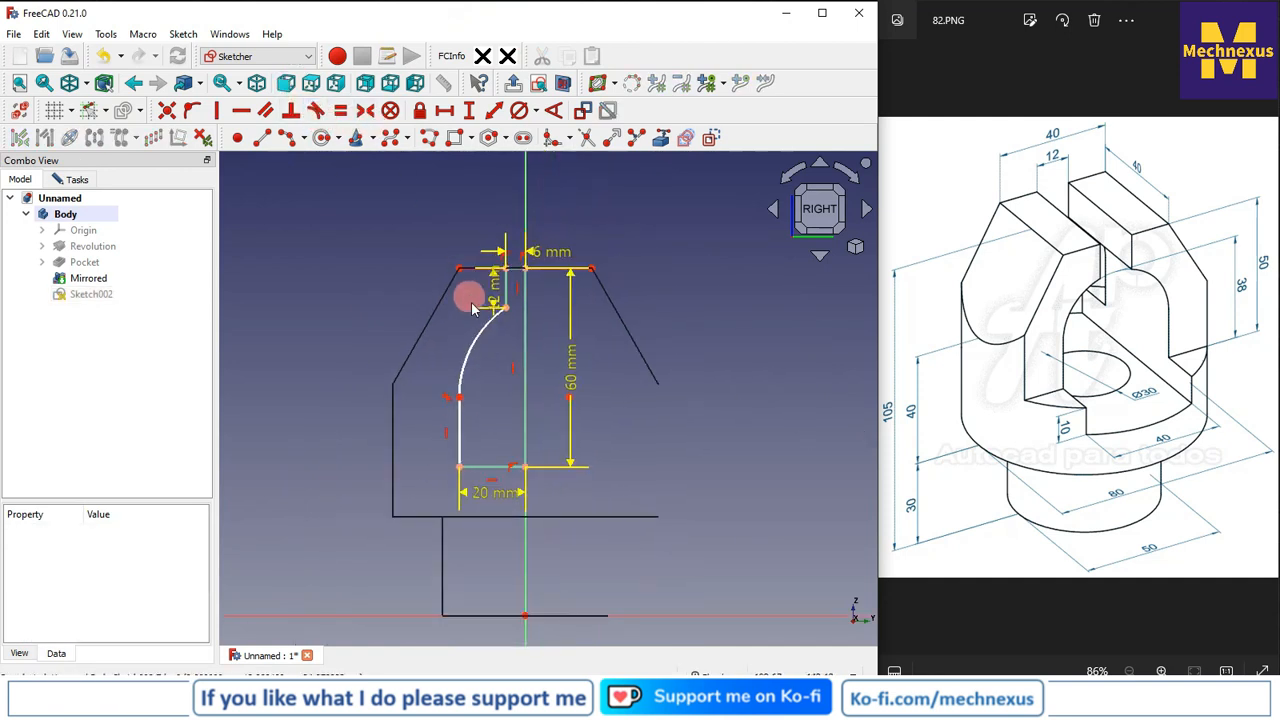
{"action": "scroll", "coordinate": [484, 450], "scroll_direction": "up", "scroll_amount": 2}
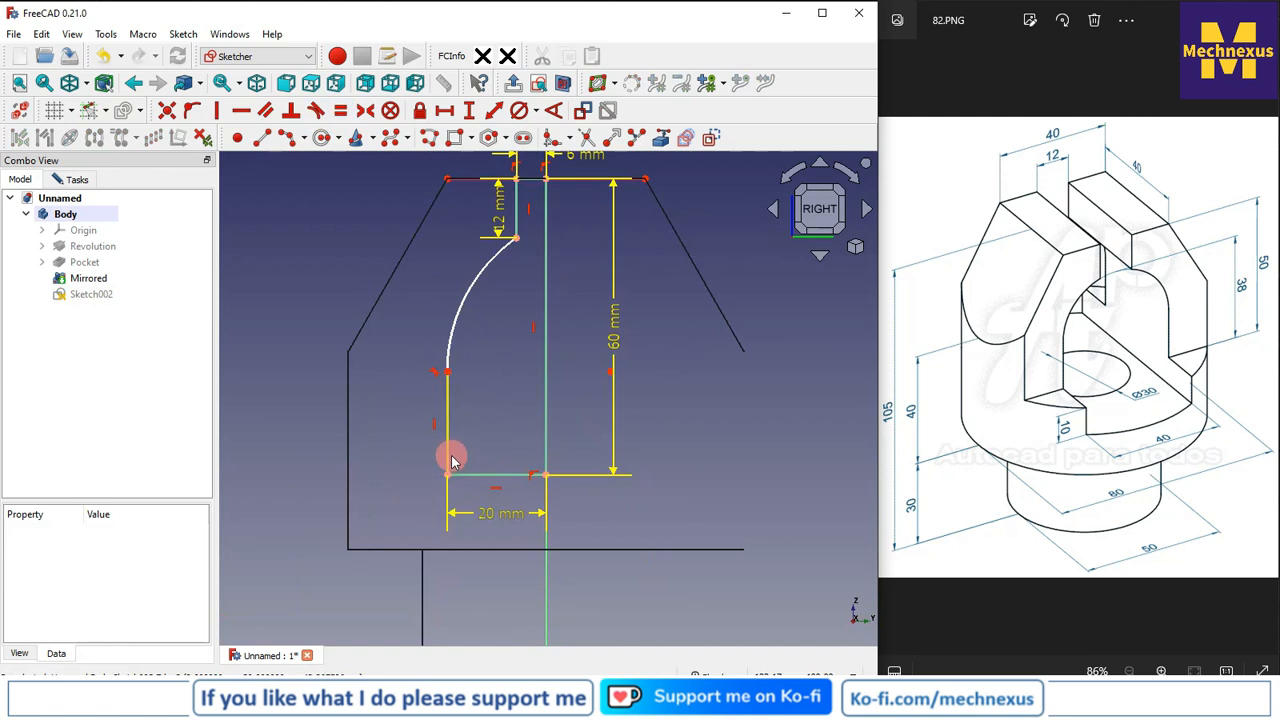
{"action": "left_click_drag", "start_coordinate": [451, 461], "coordinate": [427, 440]}
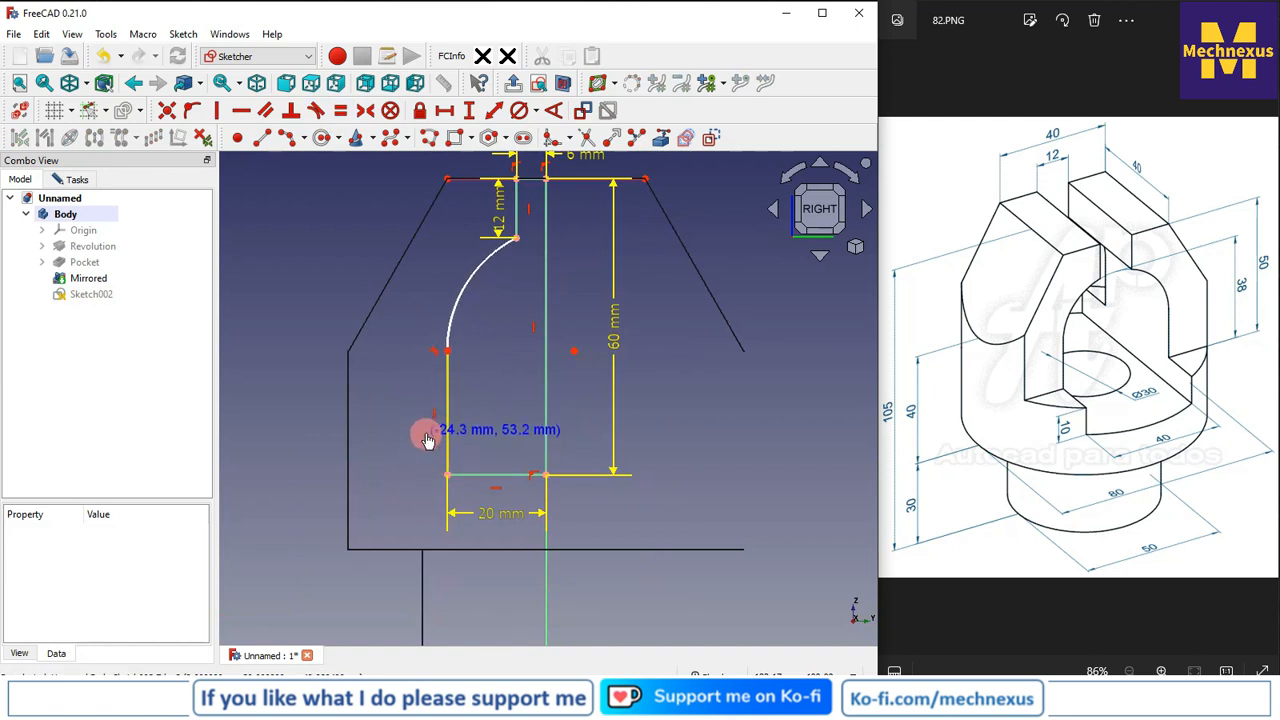
{"action": "left_click", "coordinate": [574, 351]}
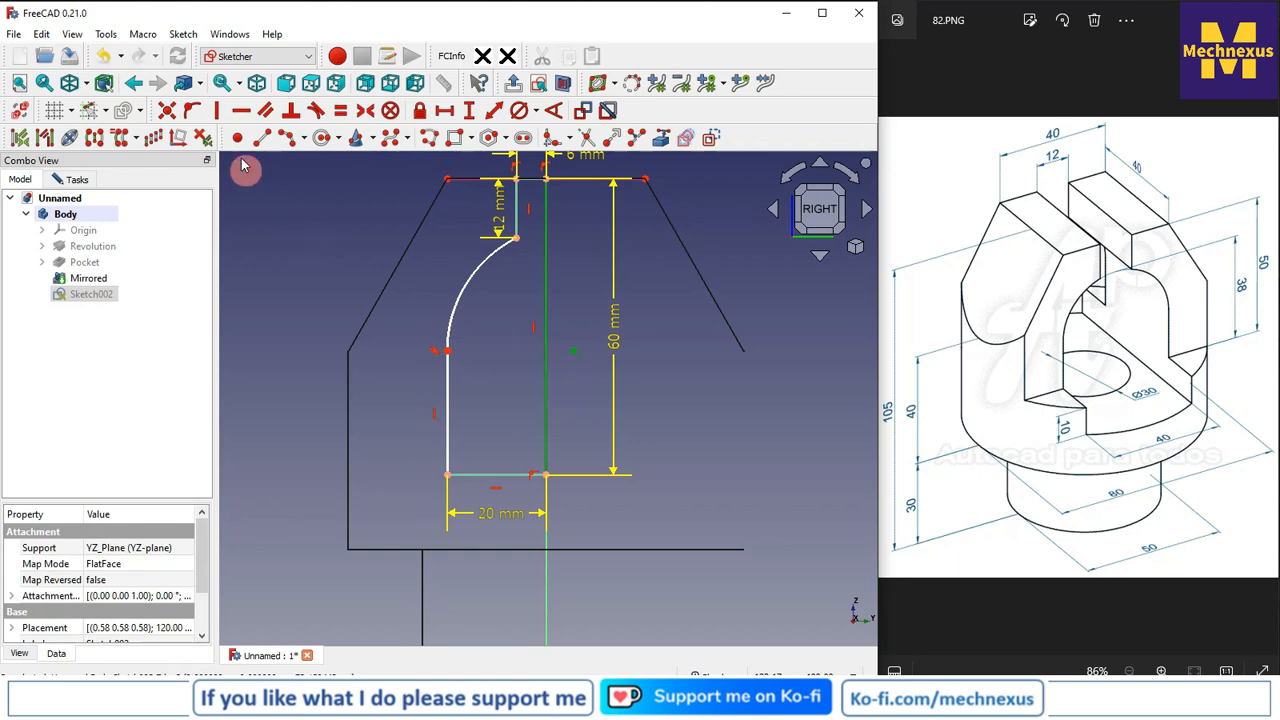
{"action": "left_click", "coordinate": [192, 111]}
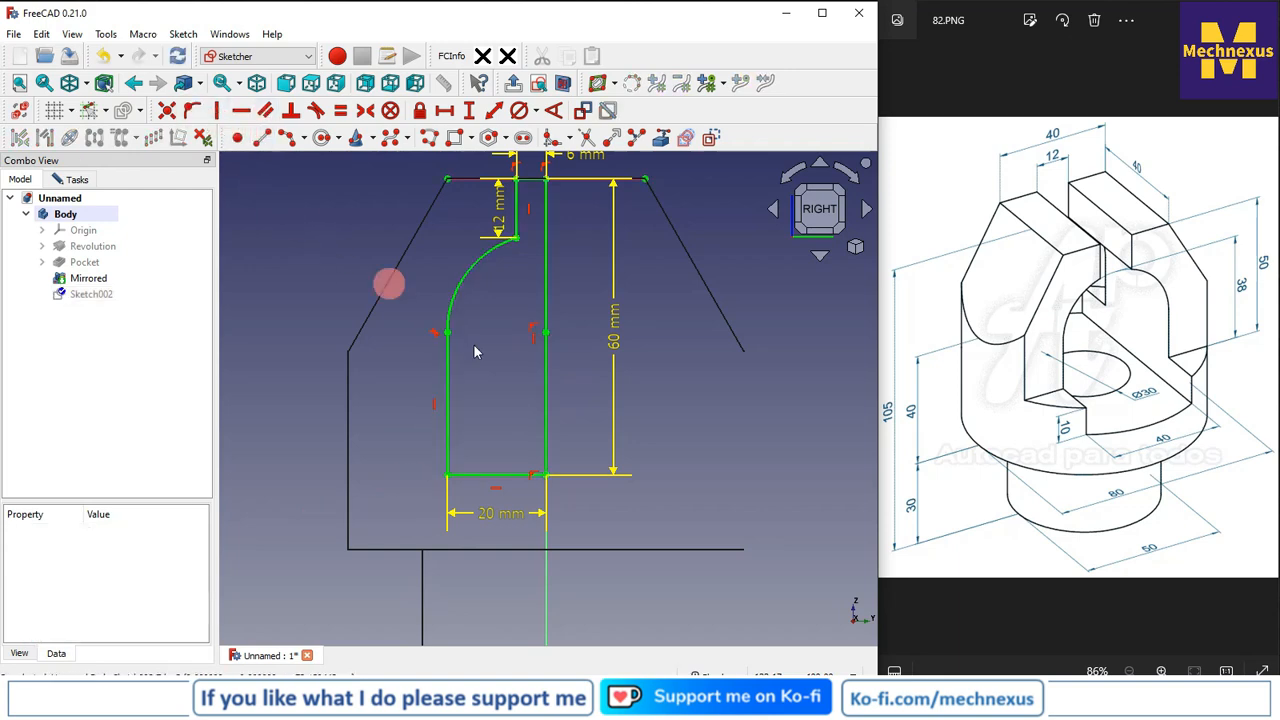
- Change the model display from wireframe to Flat lines and close the slot profile sketch
{"action": "scroll", "coordinate": [488, 356], "scroll_direction": "down", "scroll_amount": 2}
{"action": "scroll", "coordinate": [490, 238], "scroll_direction": "up", "scroll_amount": 3}
{"action": "middle_click_drag", "start_coordinate": [471, 367], "coordinate": [558, 424]}
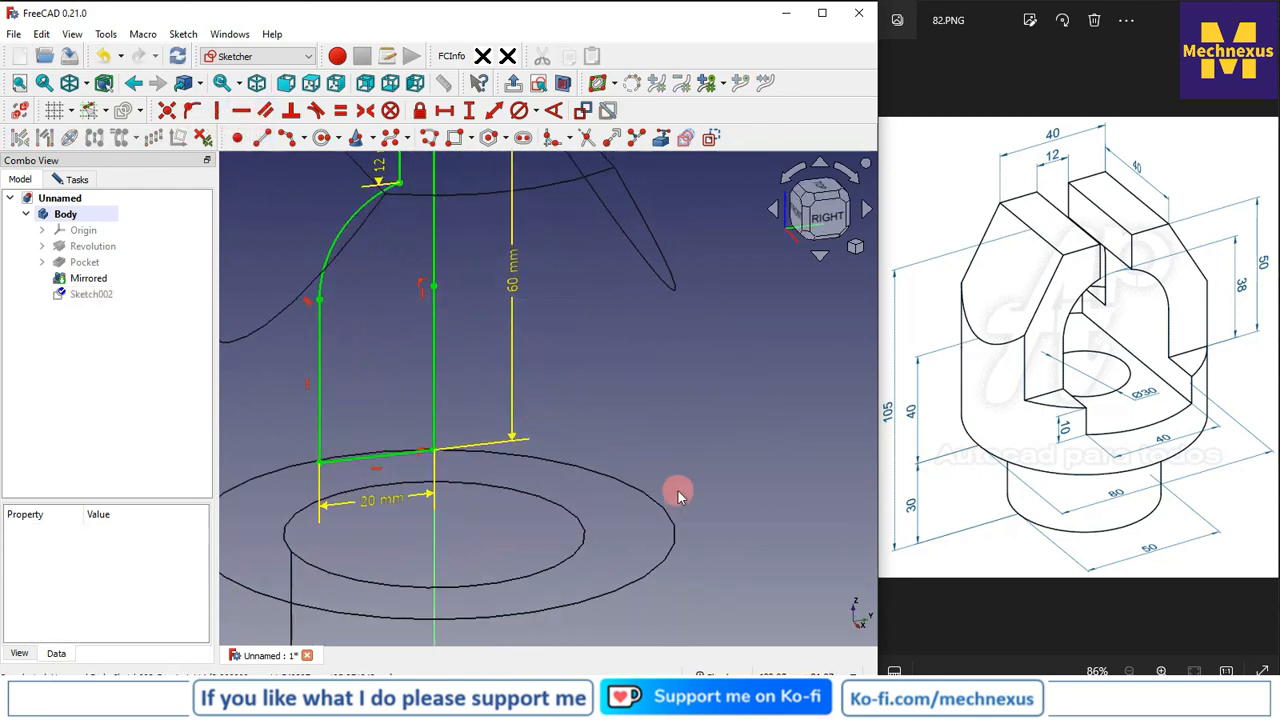
{"action": "scroll", "coordinate": [678, 490], "scroll_direction": "down", "scroll_amount": 3}
{"action": "scroll", "coordinate": [451, 283], "scroll_direction": "up", "scroll_amount": 2}
{"action": "middle_click_drag", "start_coordinate": [451, 285], "coordinate": [482, 311]}
{"action": "scroll", "coordinate": [485, 330], "scroll_direction": "down", "scroll_amount": 2}
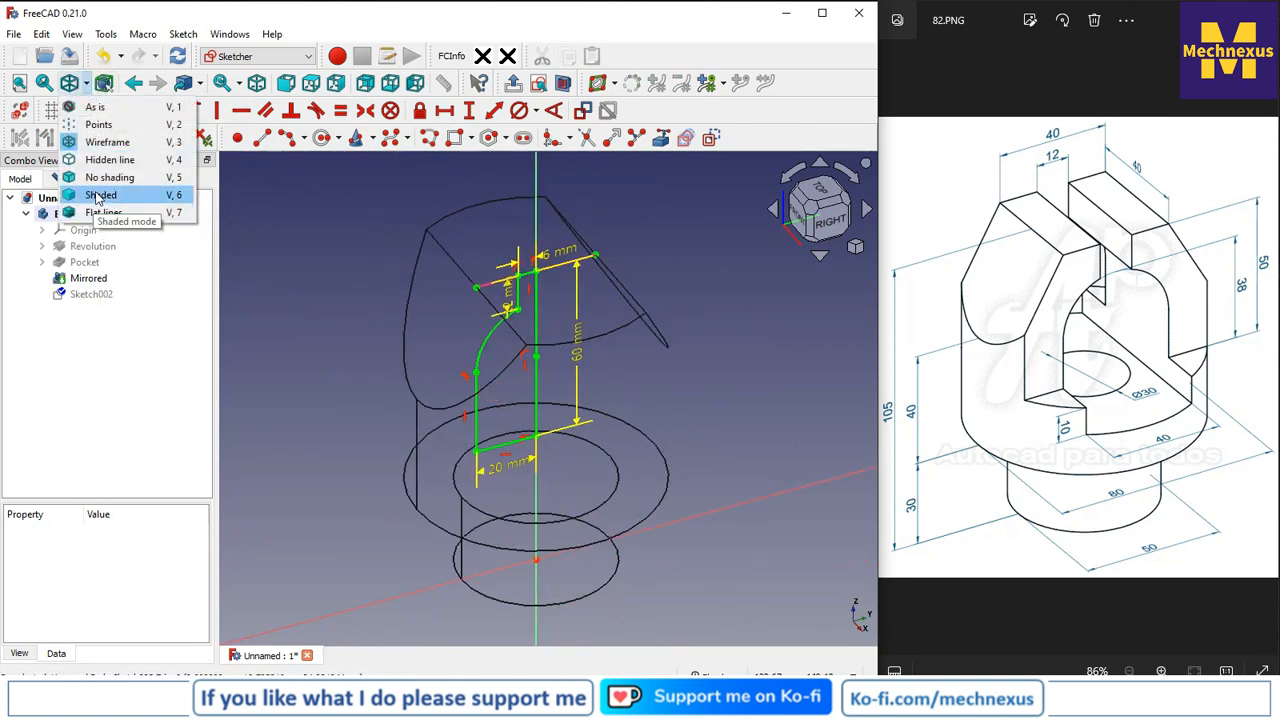
{"action": "left_click", "coordinate": [100, 211]}
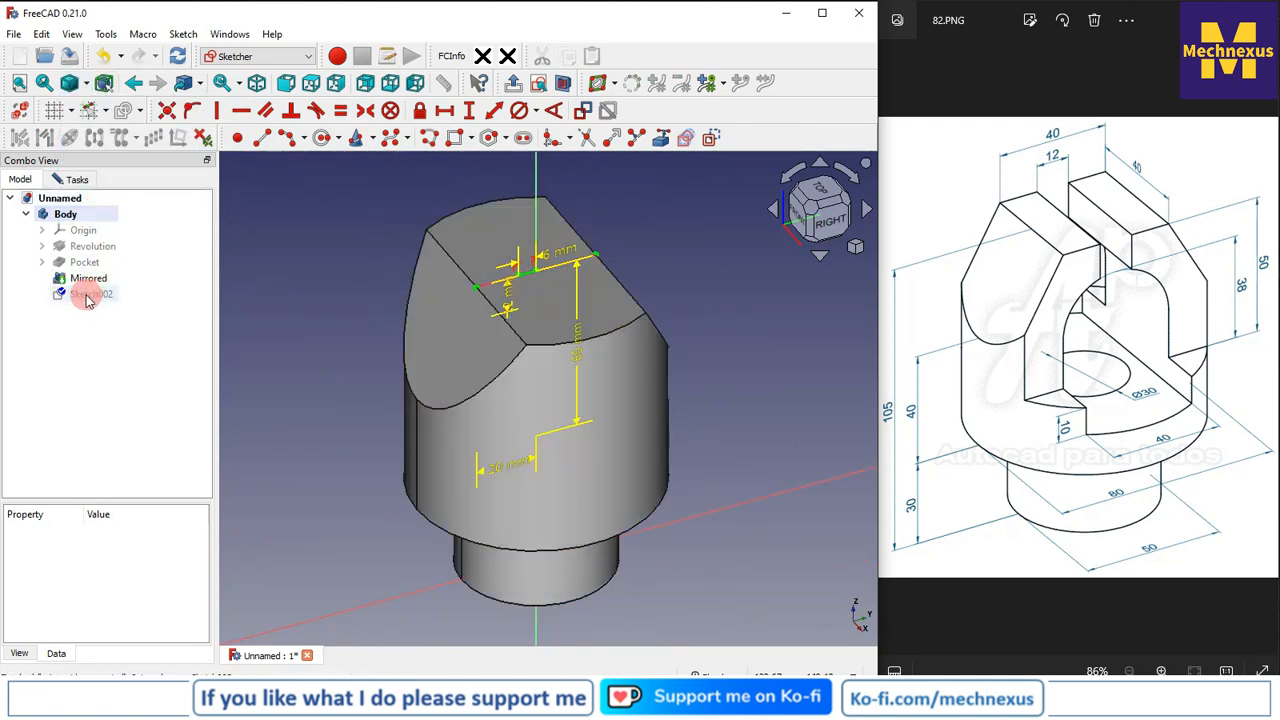
{"action": "left_click", "coordinate": [70, 181]}
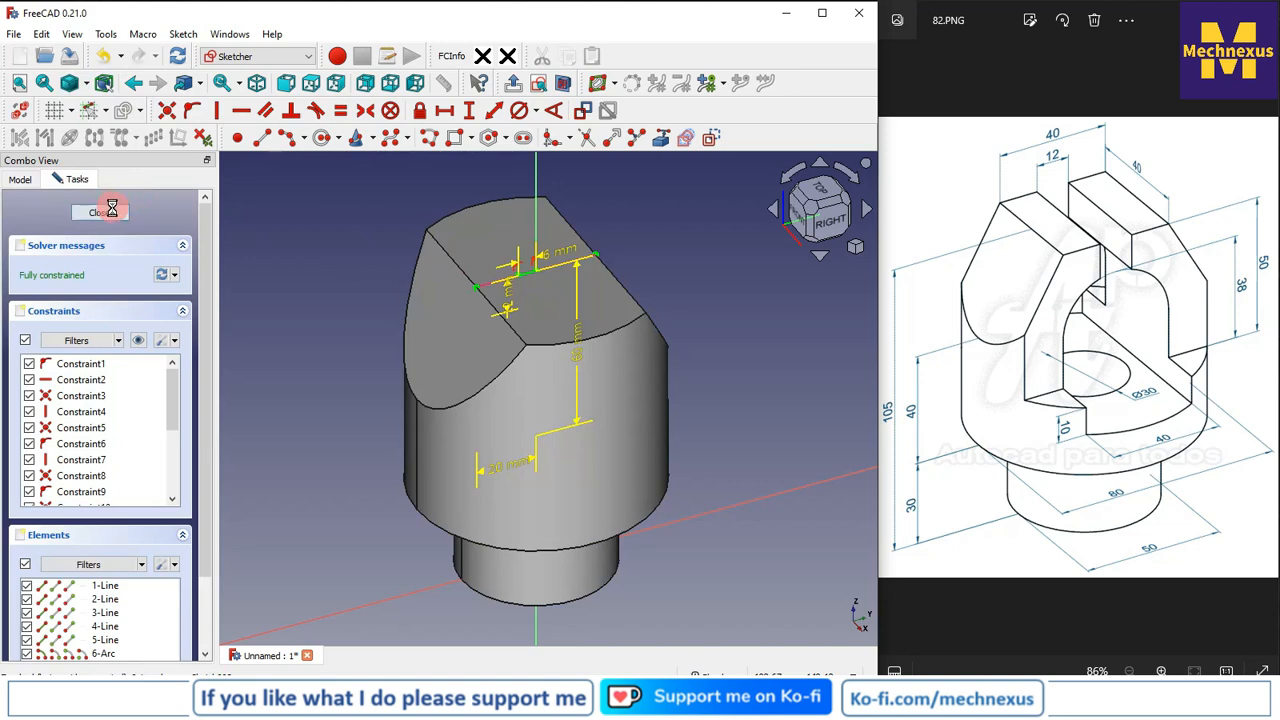
{"action": "left_click", "coordinate": [111, 210]}
- Cut the slot profile sketch as a Pocket of type Through all, symmetric to the sketch plane
{"action": "left_click", "coordinate": [73, 293]}
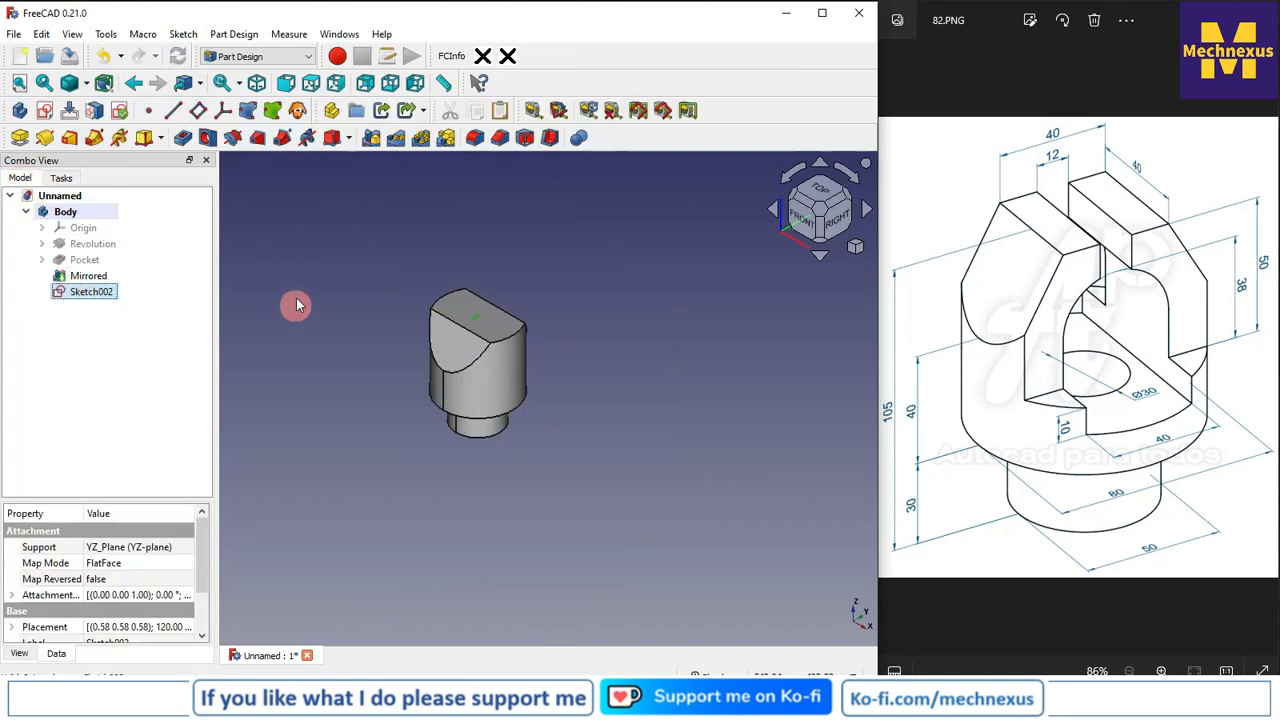
{"action": "scroll", "coordinate": [296, 305], "scroll_direction": "up", "scroll_amount": 2}
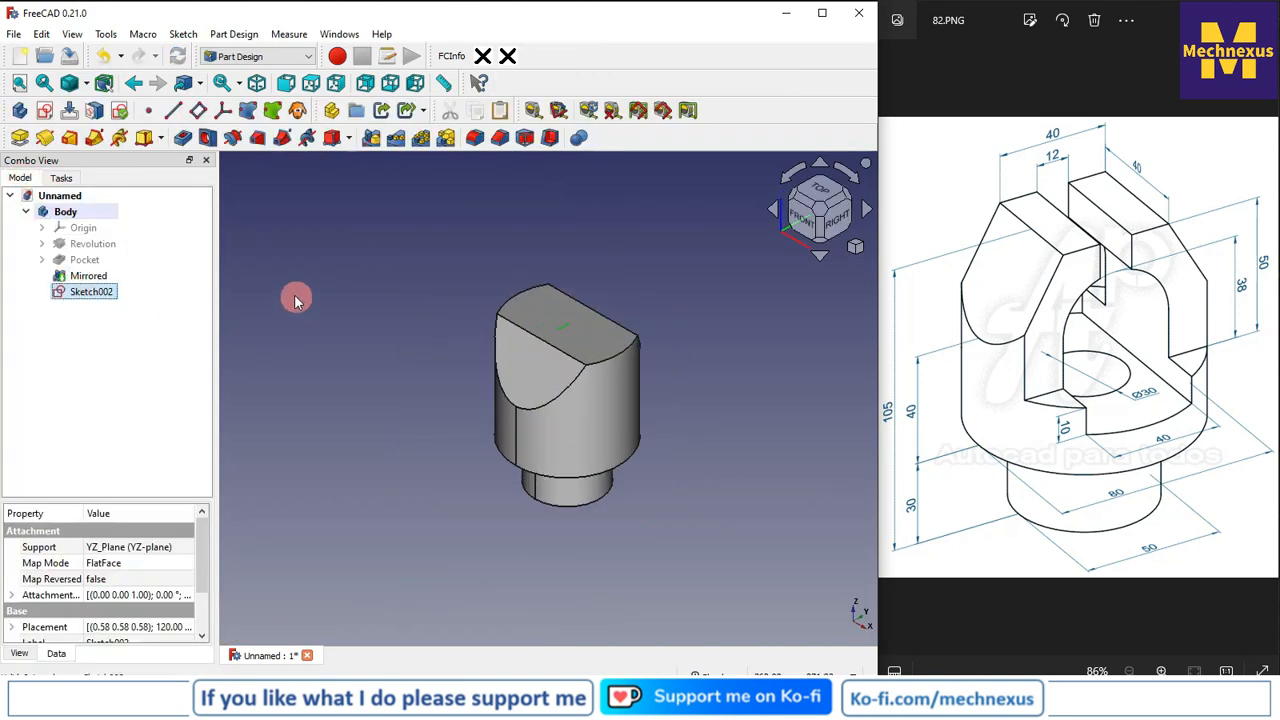
{"action": "left_click", "coordinate": [183, 137]}
{"action": "left_click", "coordinate": [115, 290]}
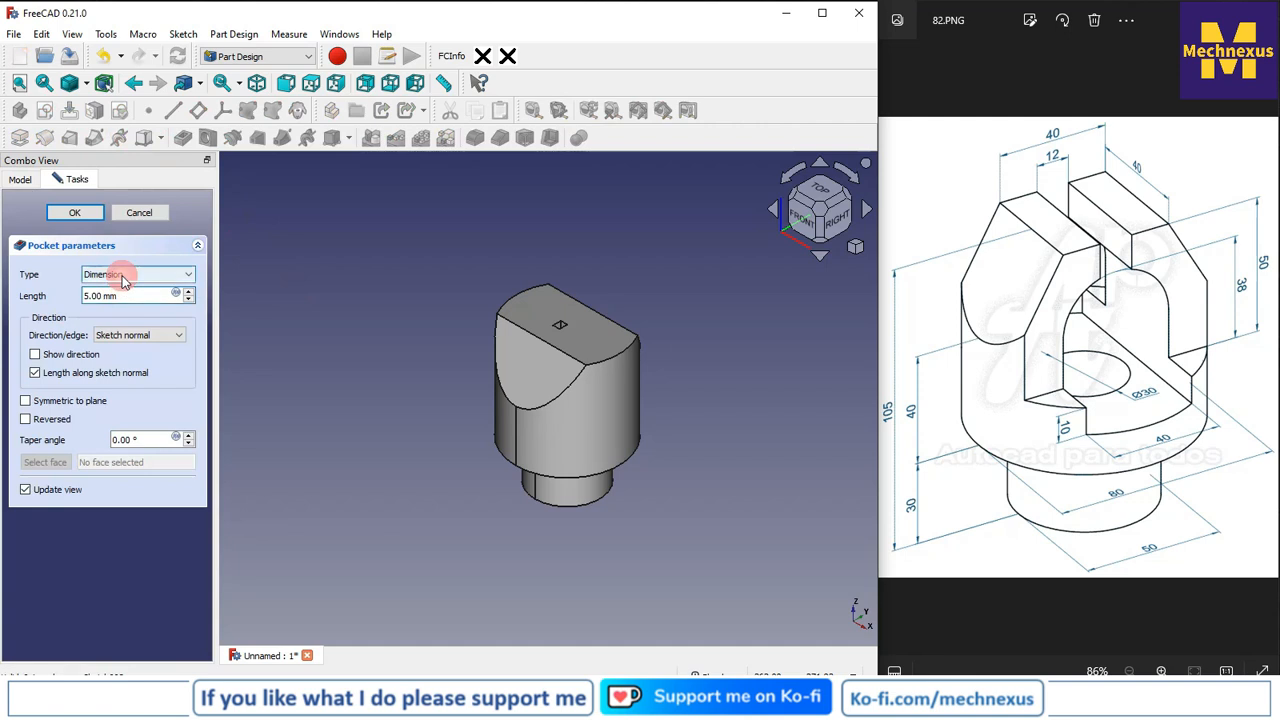
{"action": "left_click", "coordinate": [125, 275]}
{"action": "left_click", "coordinate": [128, 296]}
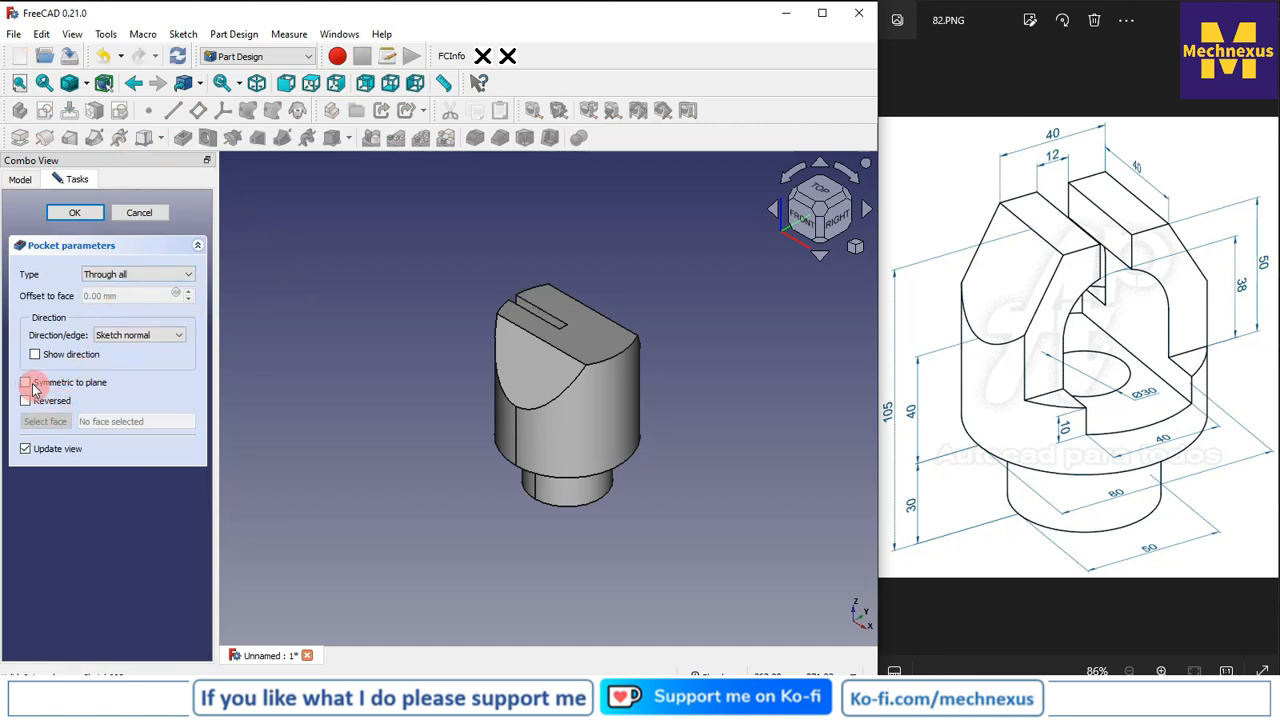
{"action": "left_click", "coordinate": [26, 383]}
{"action": "left_click_drag", "start_coordinate": [466, 428], "coordinate": [486, 294]}
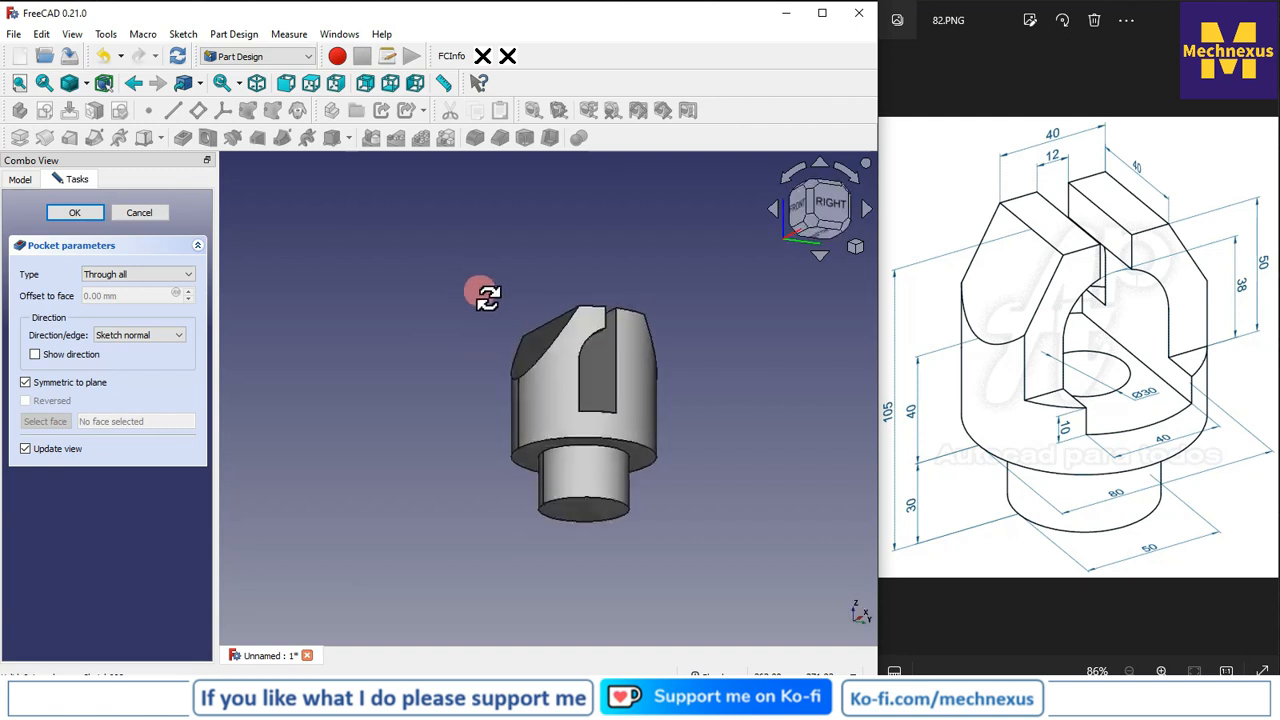
{"action": "key", "text": "Return"}
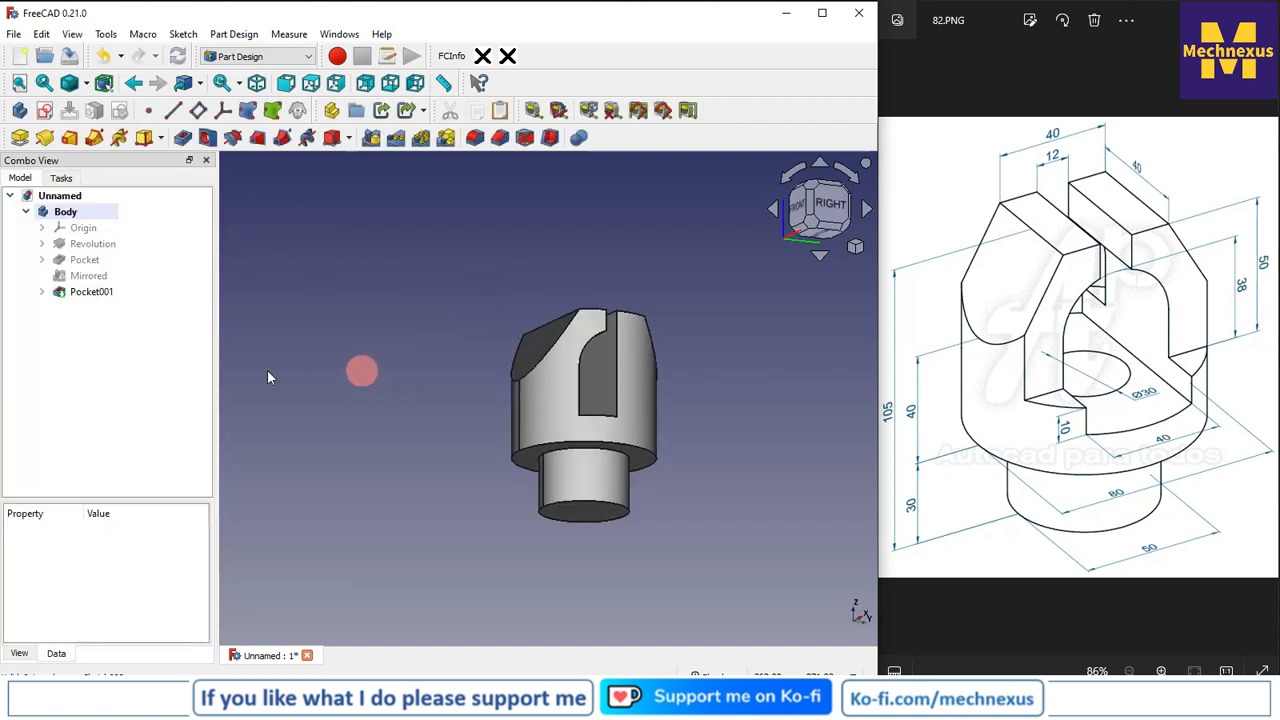
- Mirror the half-slot pocket about the XZ plane, picked as the reference plane
{"action": "left_click", "coordinate": [88, 291]}
{"action": "left_click_drag", "start_coordinate": [376, 377], "coordinate": [434, 458]}
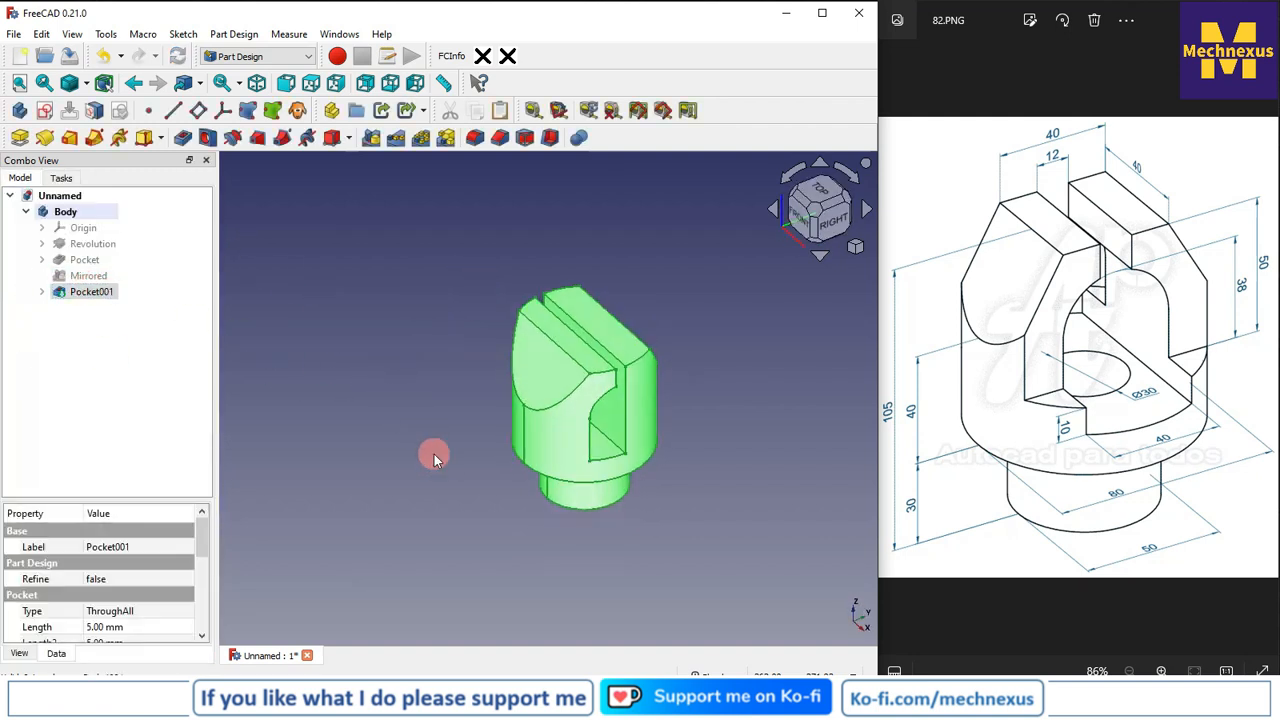
{"action": "left_click", "coordinate": [372, 140]}
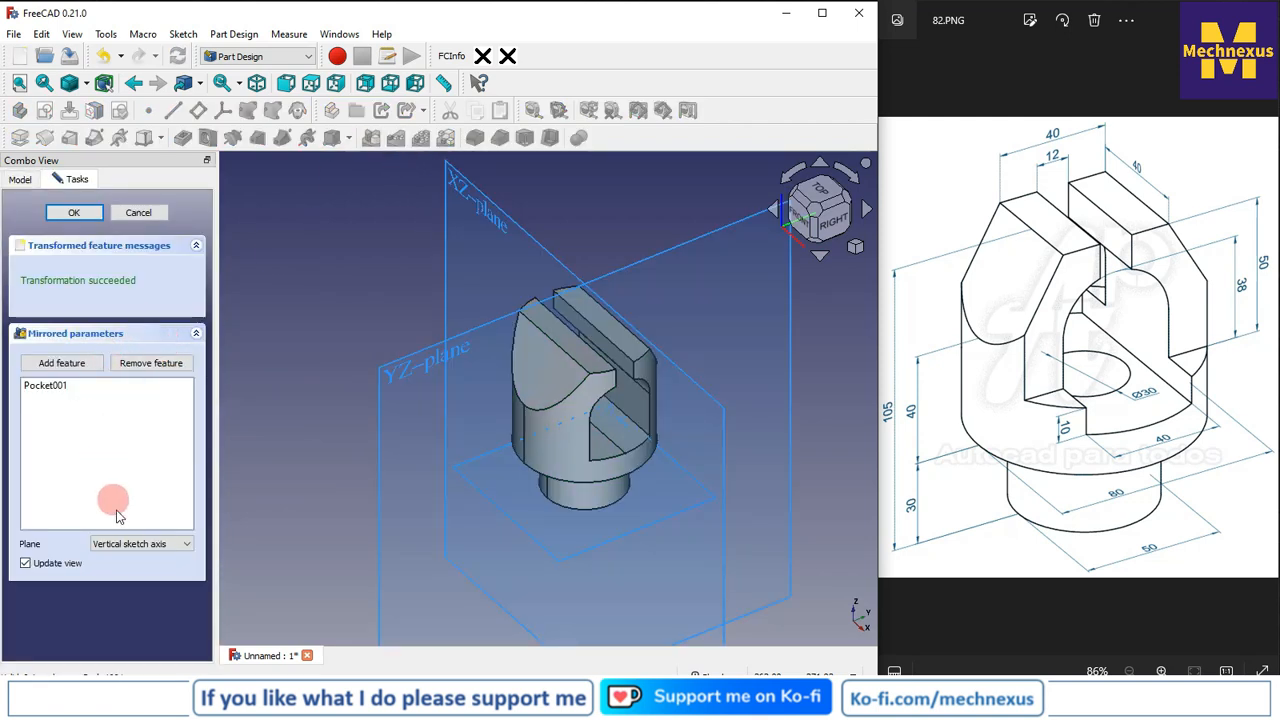
{"action": "left_click", "coordinate": [128, 552]}
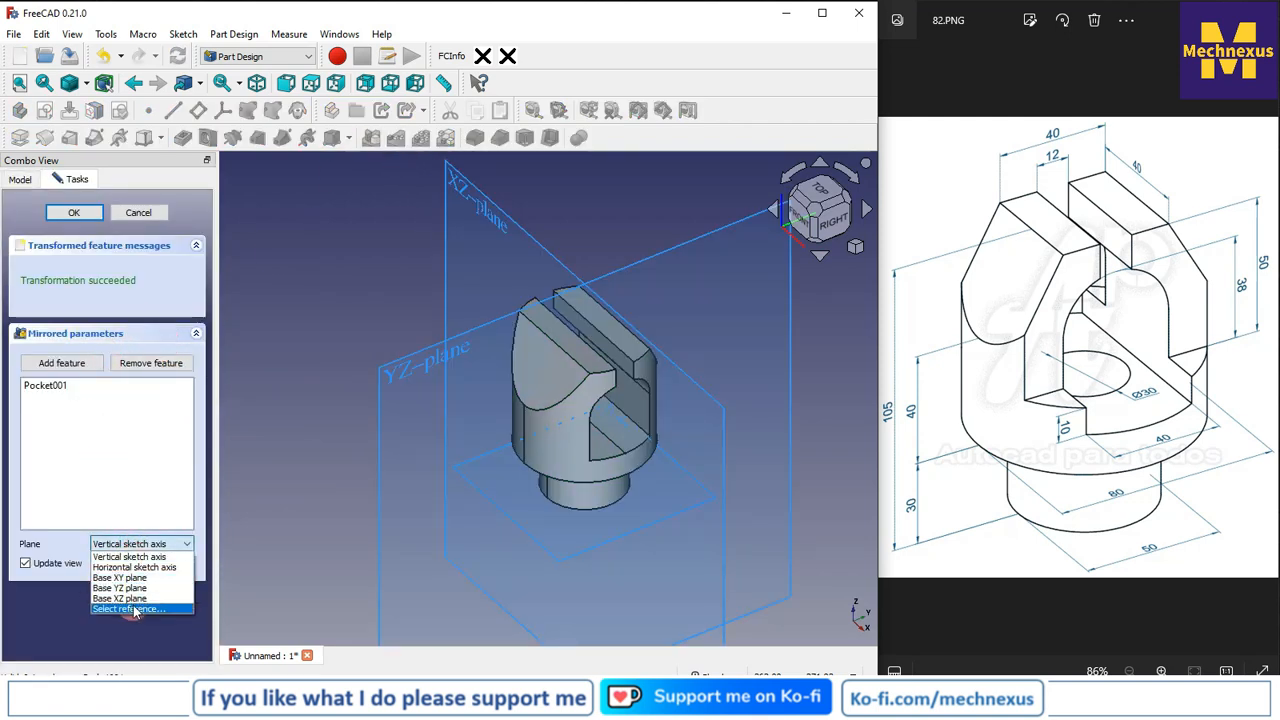
{"action": "left_click", "coordinate": [134, 610]}
{"action": "left_click", "coordinate": [518, 220]}
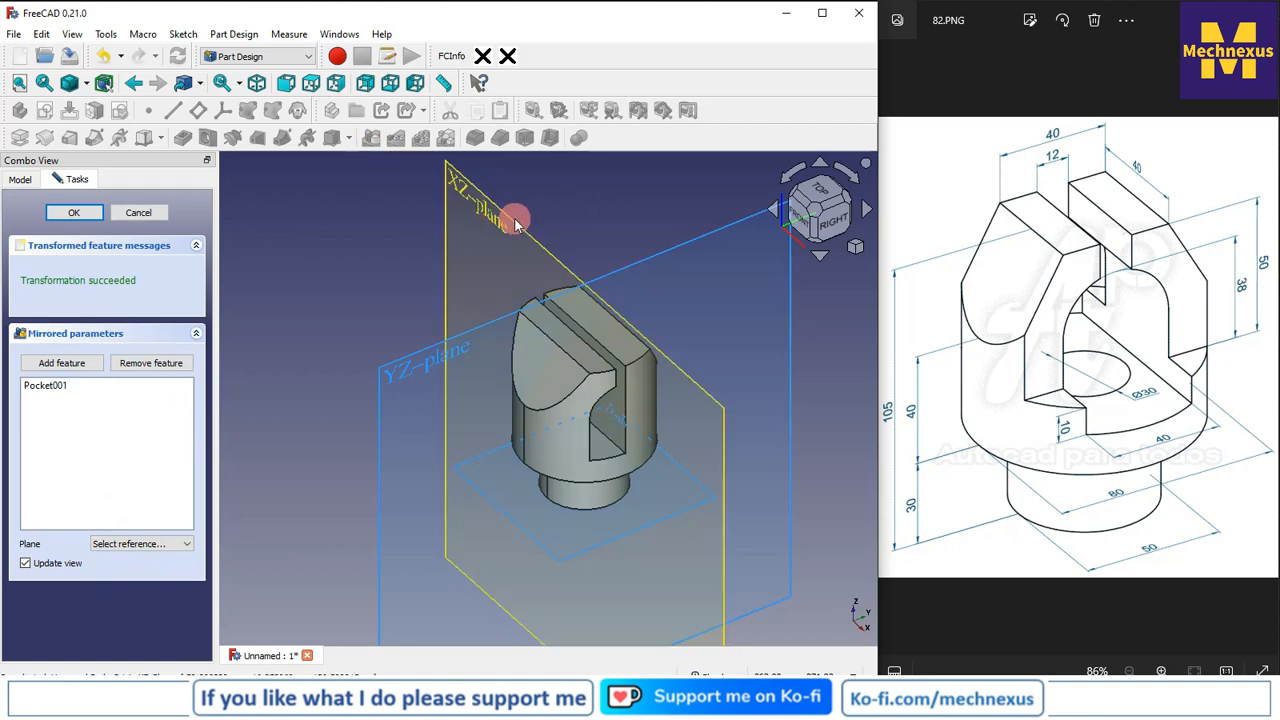
{"action": "mouse_move", "coordinate": [359, 351]}
{"action": "left_mouse_down"}
{"action": "mouse_move", "coordinate": [360, 298]}
{"action": "mouse_move", "coordinate": [380, 340]}
{"action": "left_mouse_up"}
{"action": "left_click", "coordinate": [98, 216]}
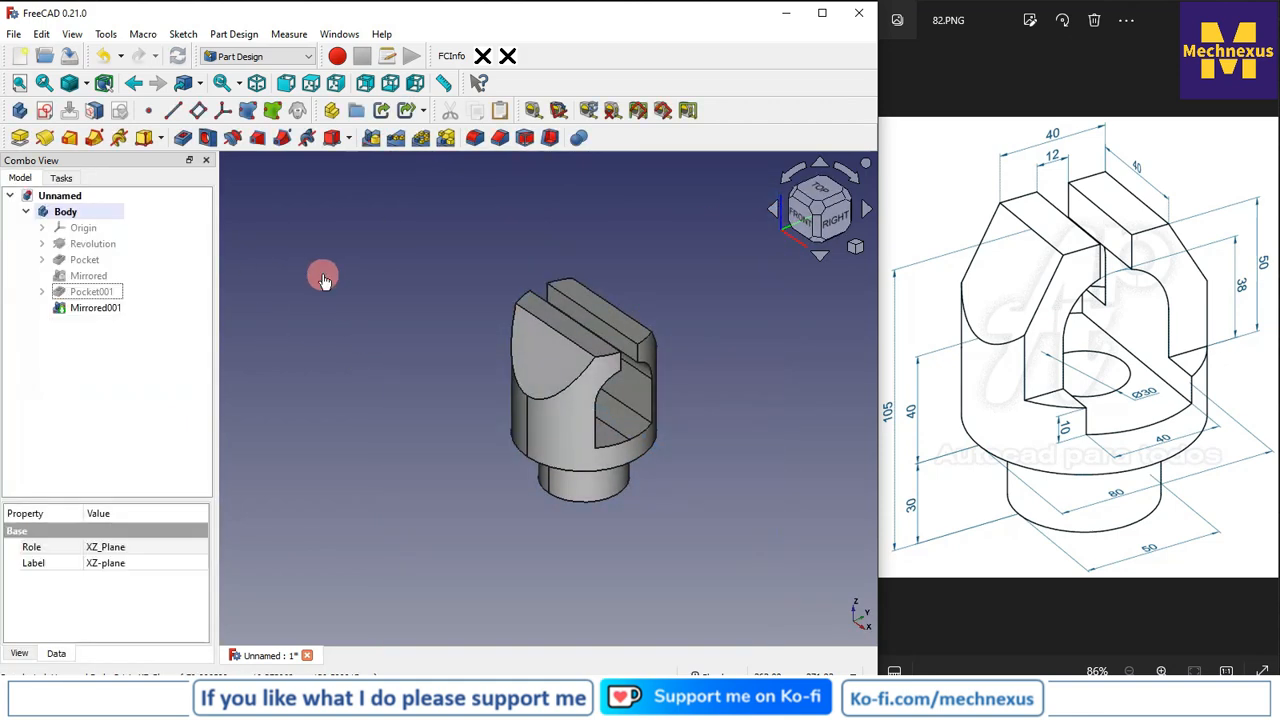
- Set the Refine property of the mirrored slot feature to true
{"action": "left_click_drag", "start_coordinate": [640, 358], "coordinate": [600, 309]}
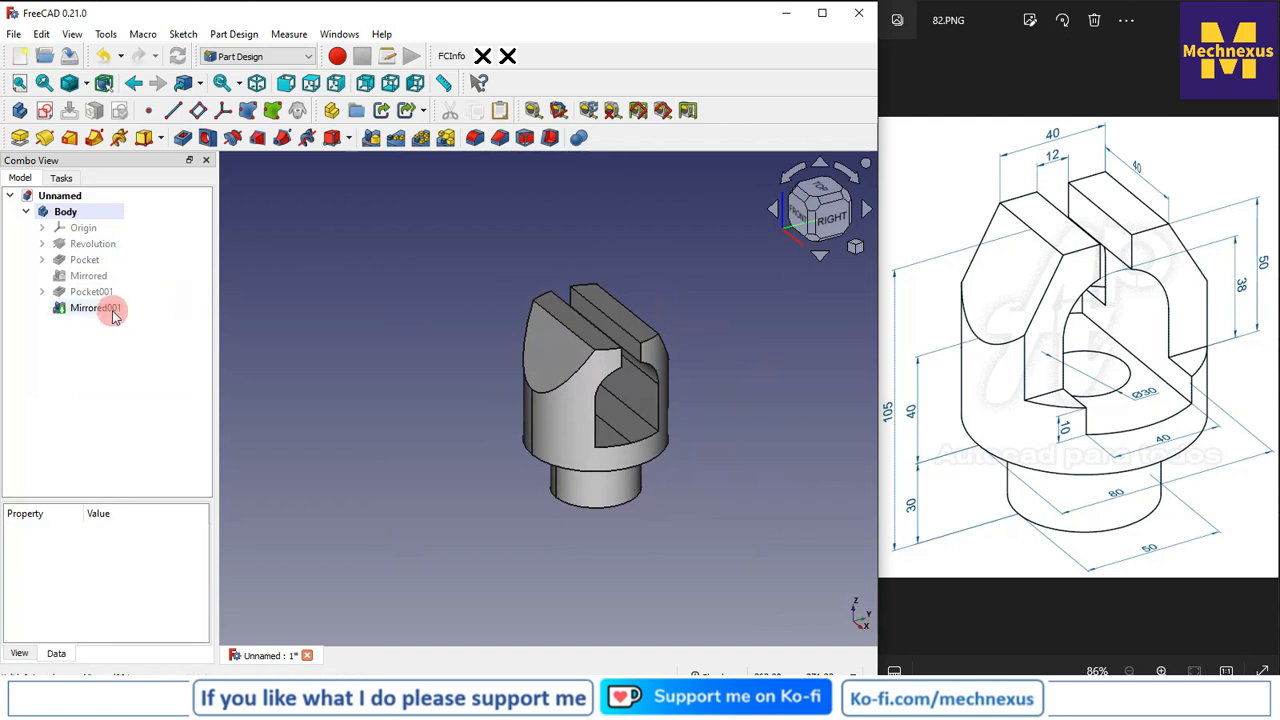
{"action": "scroll", "coordinate": [723, 306], "scroll_direction": "up", "scroll_amount": 2}
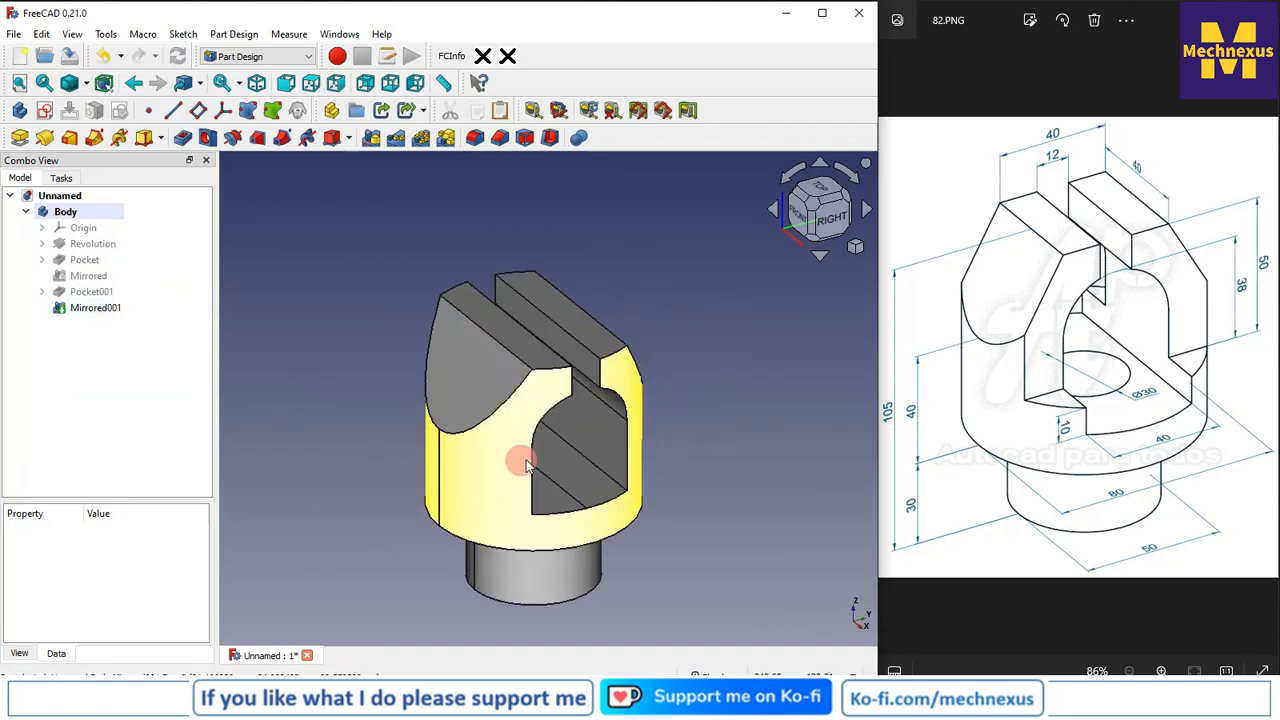
{"action": "mouse_move", "coordinate": [525, 463]}
{"action": "left_mouse_down"}
{"action": "mouse_move", "coordinate": [494, 417]}
{"action": "mouse_move", "coordinate": [480, 429]}
{"action": "mouse_move", "coordinate": [869, 516]}
{"action": "left_mouse_up"}
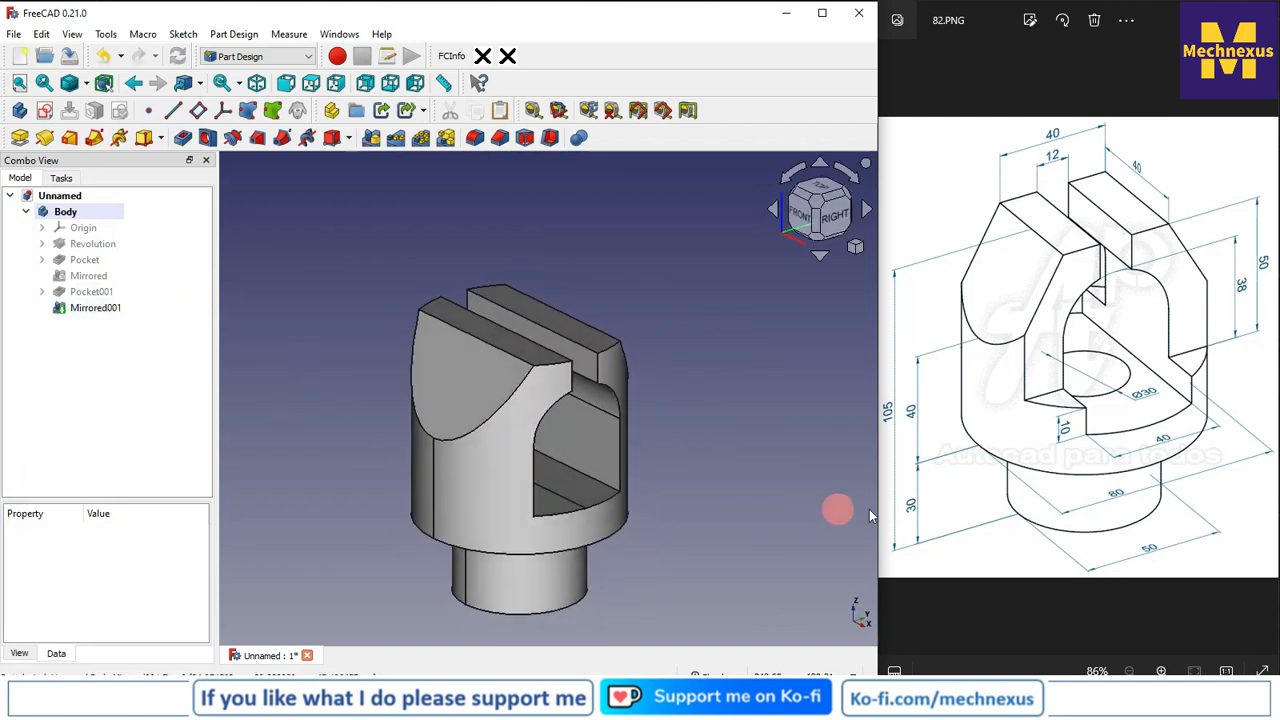
{"action": "left_click", "coordinate": [77, 309]}
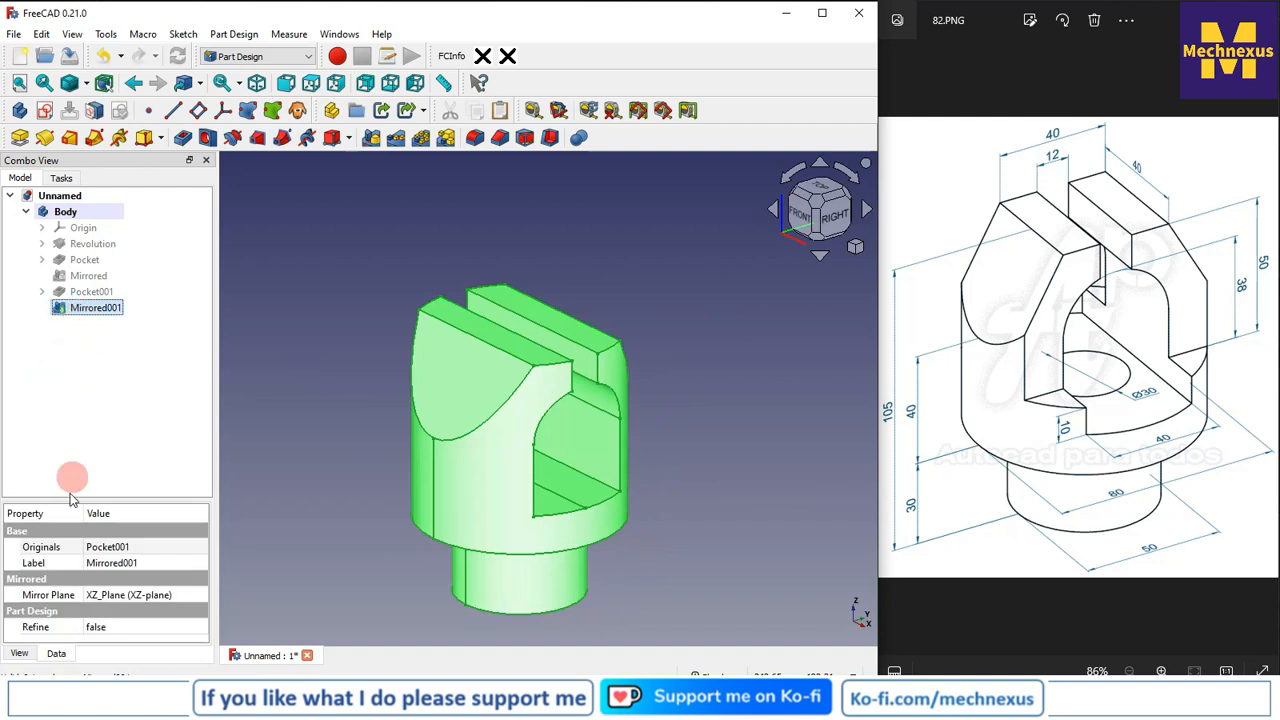
{"action": "left_click", "coordinate": [87, 622]}
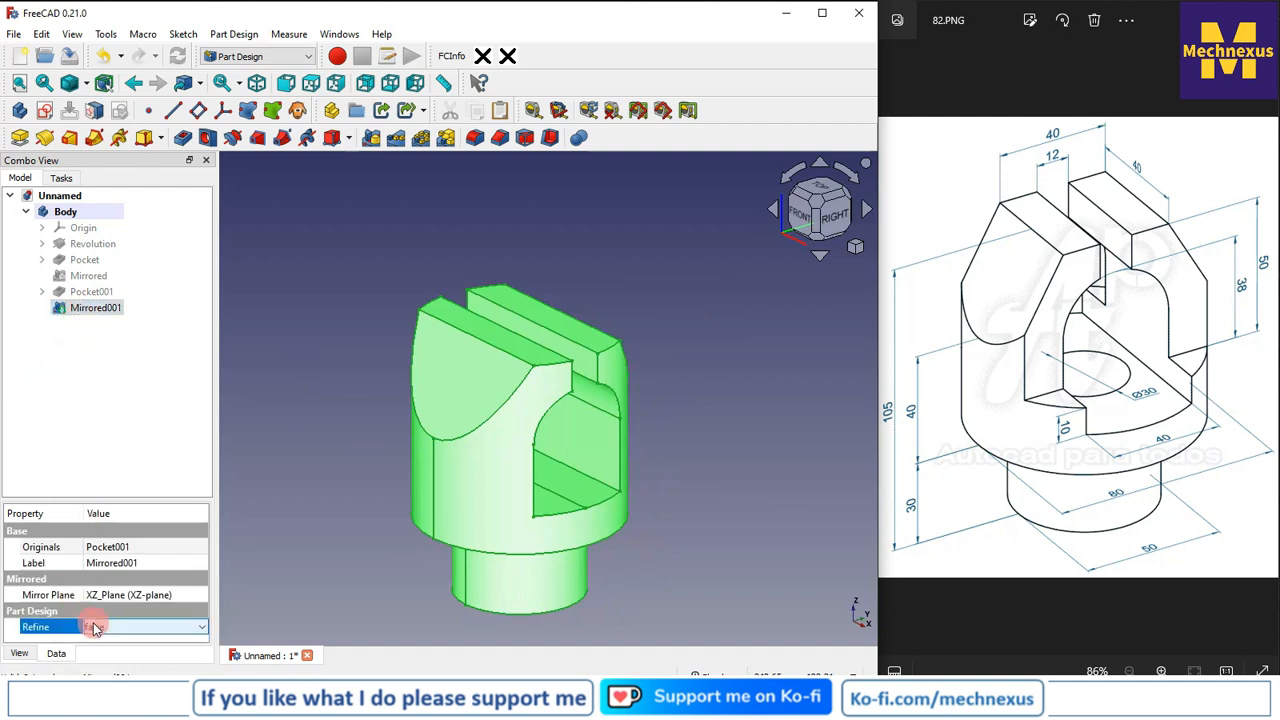
{"action": "left_click", "coordinate": [100, 627]}
{"action": "left_click", "coordinate": [110, 648]}
{"action": "left_click", "coordinate": [364, 493]}
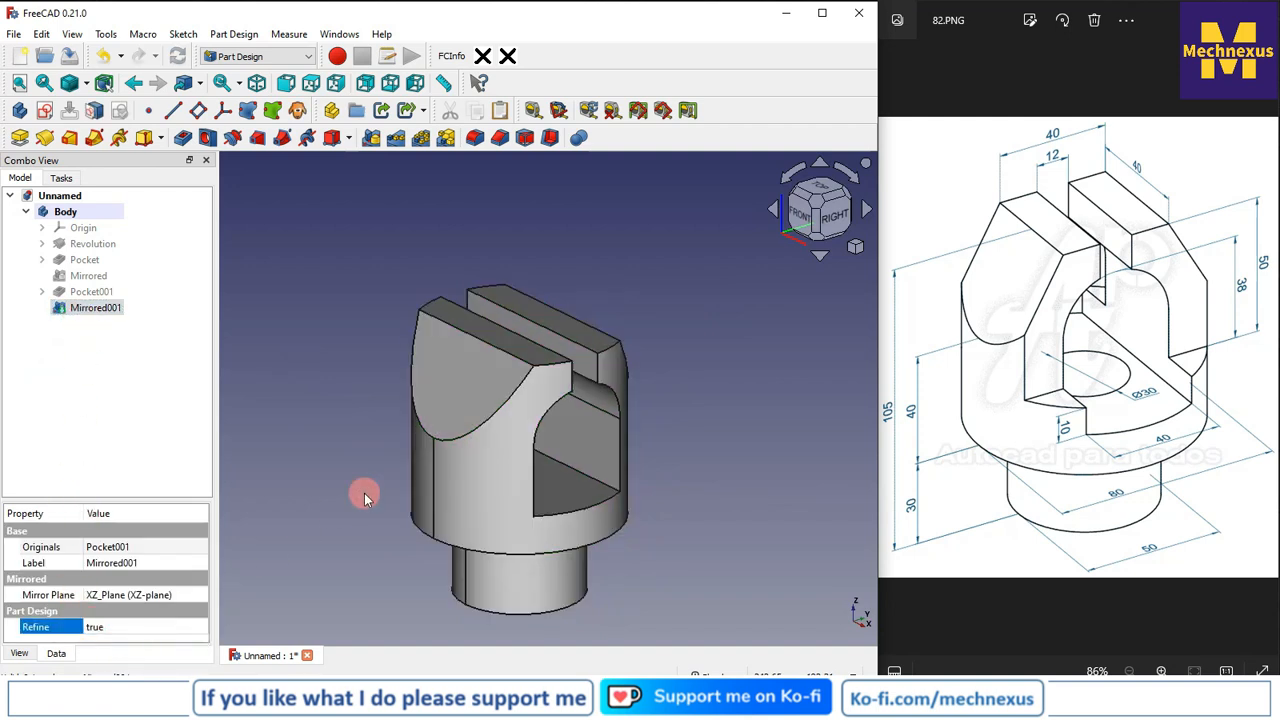
{"action": "left_click_drag", "start_coordinate": [597, 457], "coordinate": [605, 424]}
{"action": "middle_click_drag", "start_coordinate": [605, 424], "coordinate": [532, 455]}
{"action": "scroll", "coordinate": [464, 335], "scroll_direction": "down", "scroll_amount": 2}
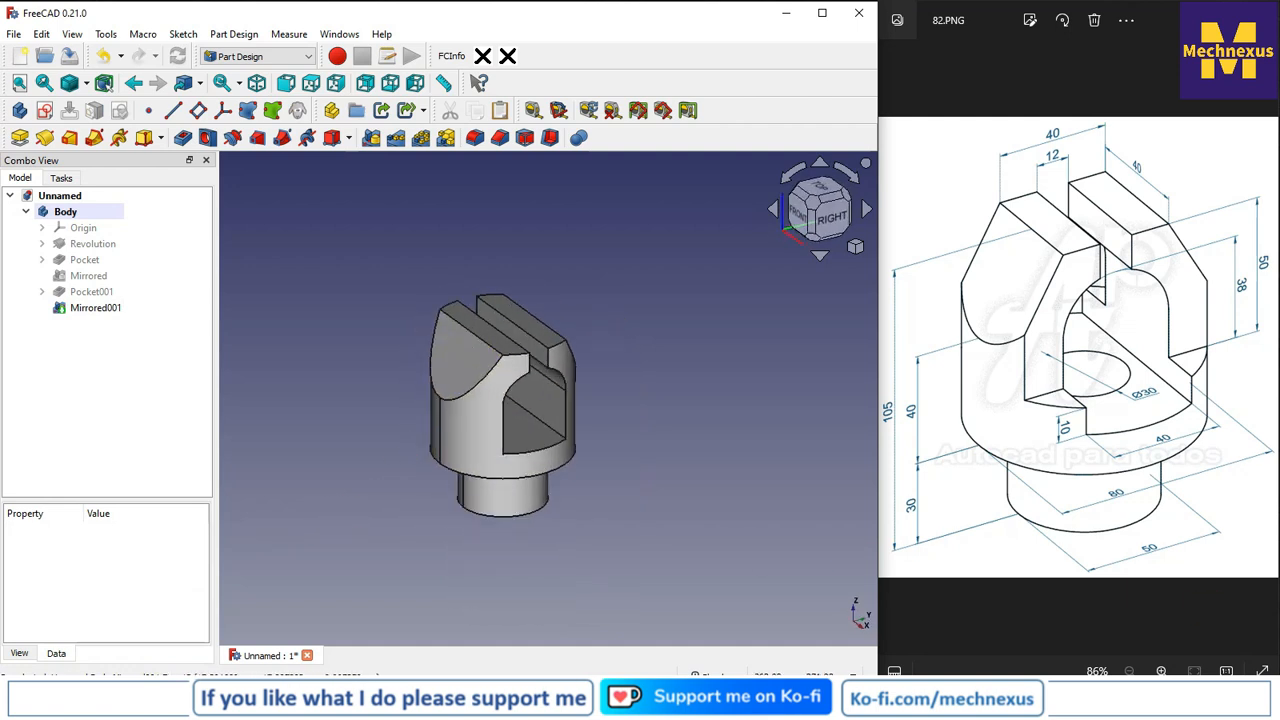